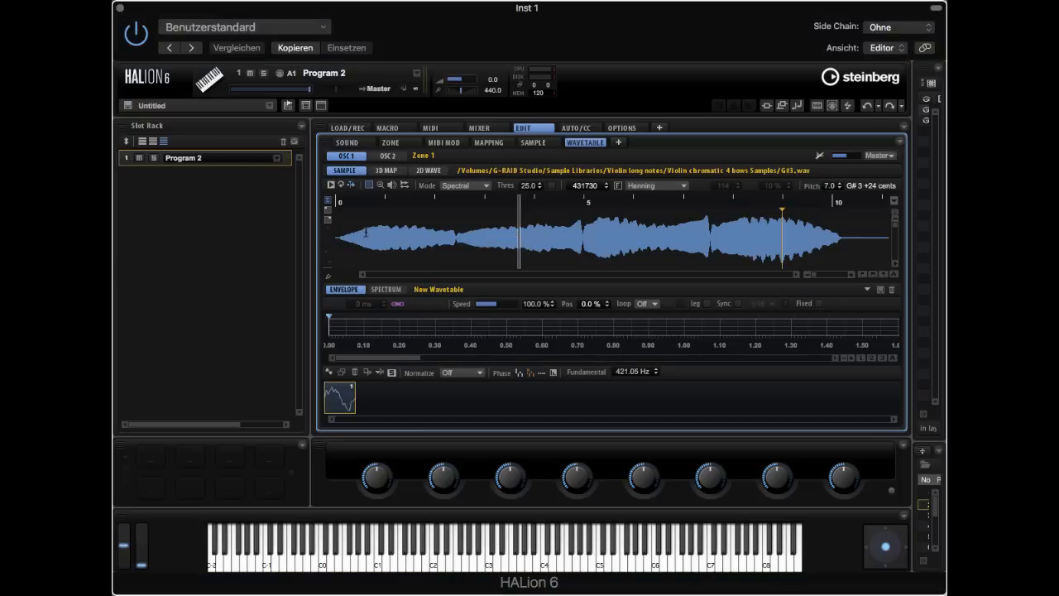
Audition the violin sample with the Play tool and select its whole sounding part with the Range Selection tool
right_click(389, 235)
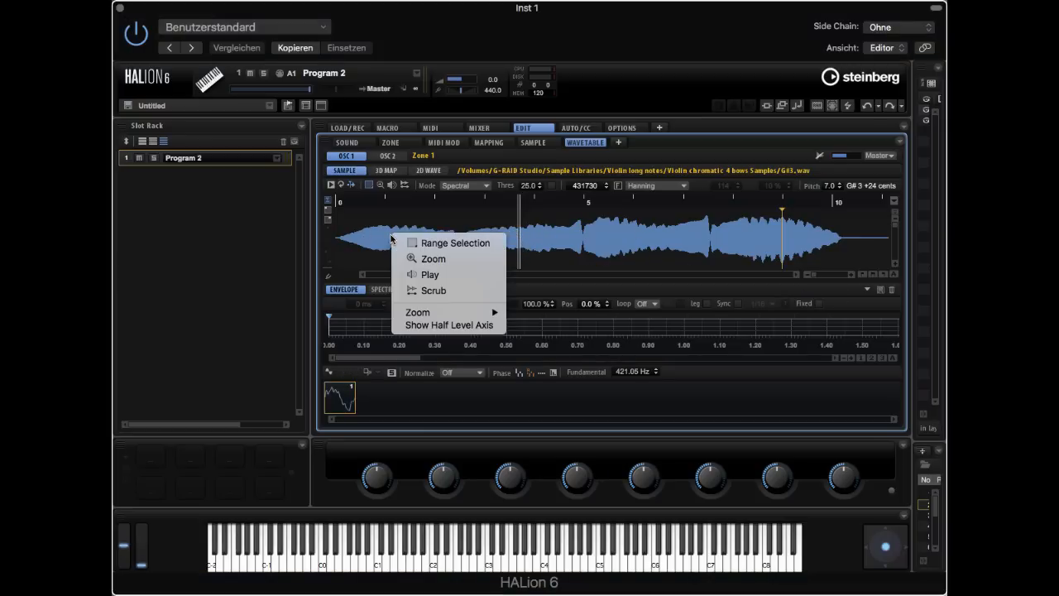
click(434, 274)
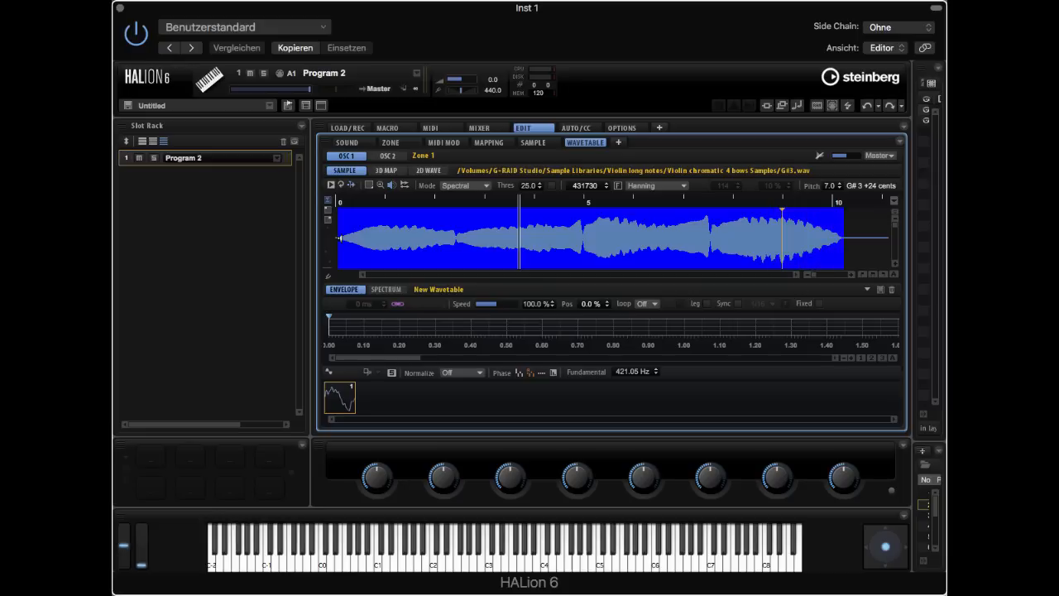
right_click(361, 237)
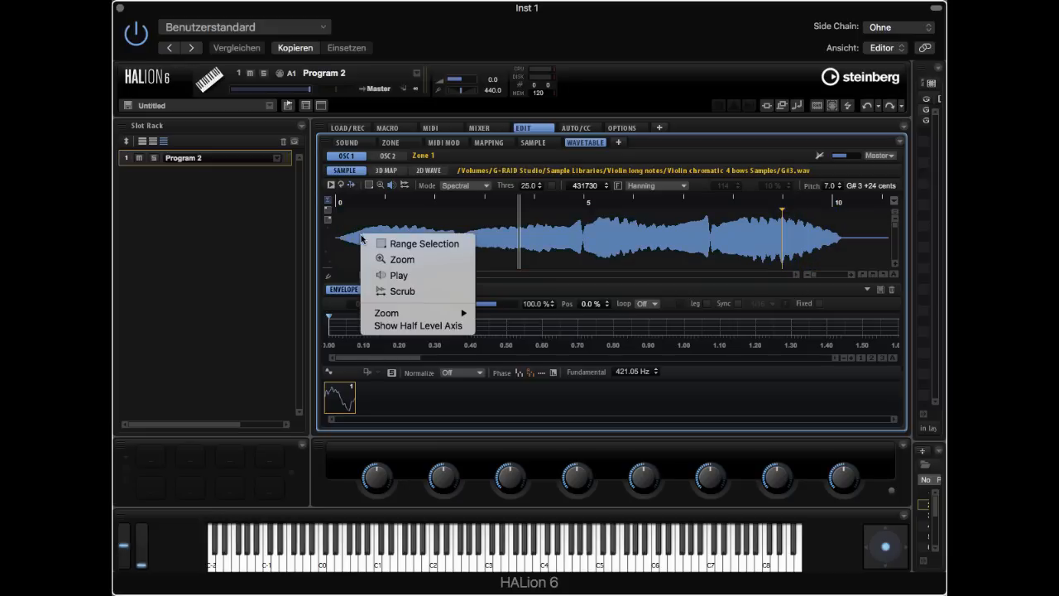
click(408, 244)
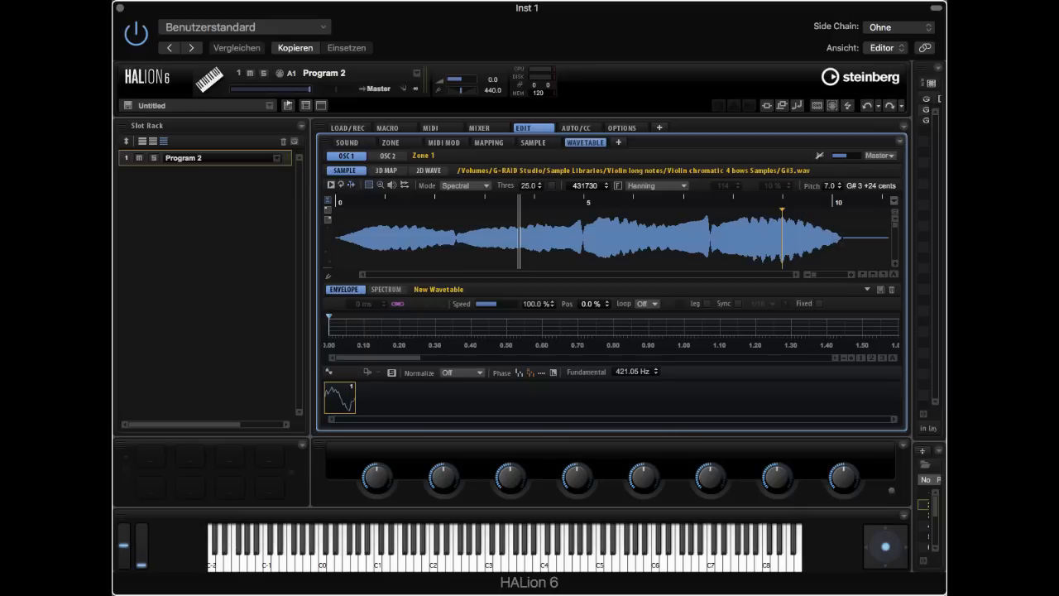
drag(842, 237, 338, 229)
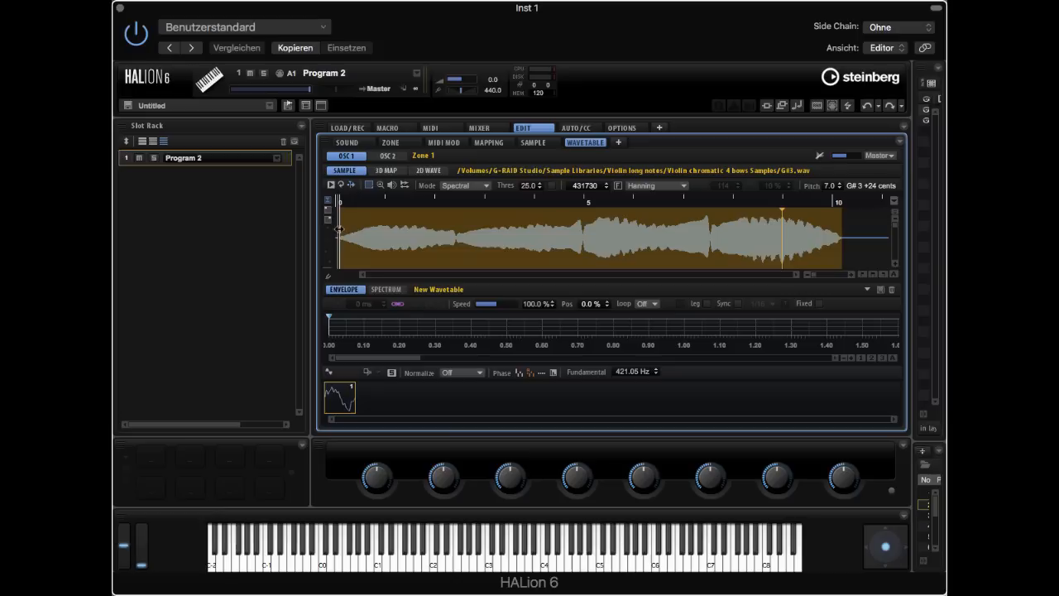
Show the red pitch curve over the selected sample waveform
click(328, 277)
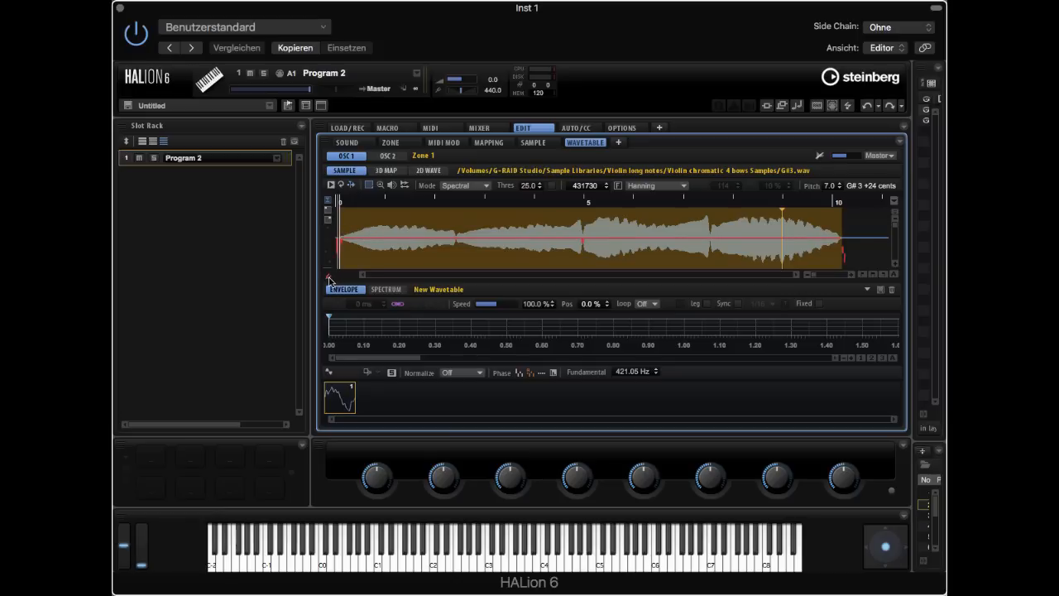
click(329, 277)
click(328, 276)
Try Pitch values of 20 and 1 on the sample and restore the value to 7
double_click(829, 187)
text(20)
key(Return)
double_click(829, 186)
text(1)
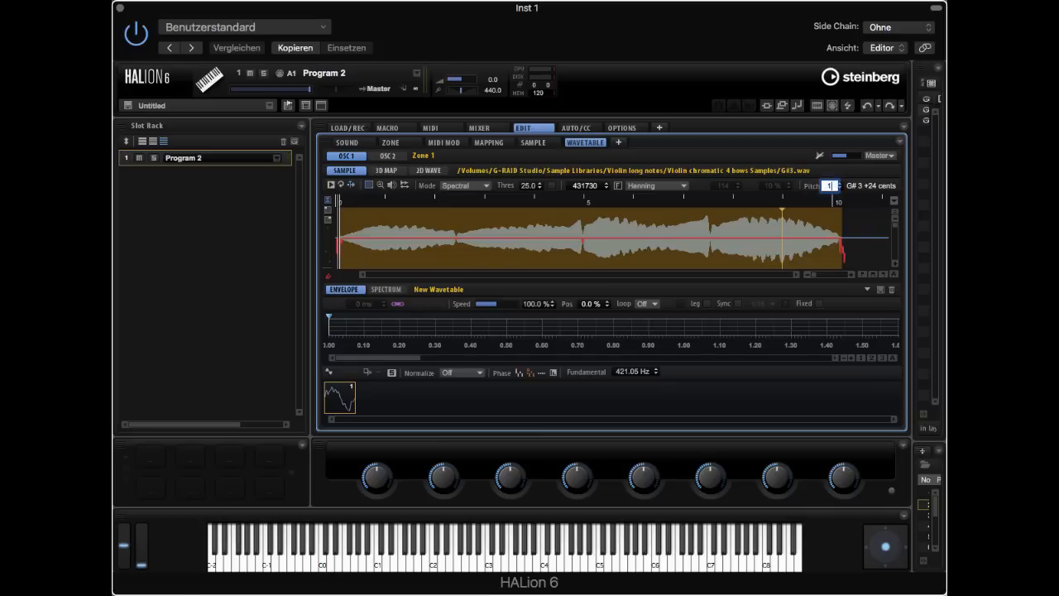
key(Return)
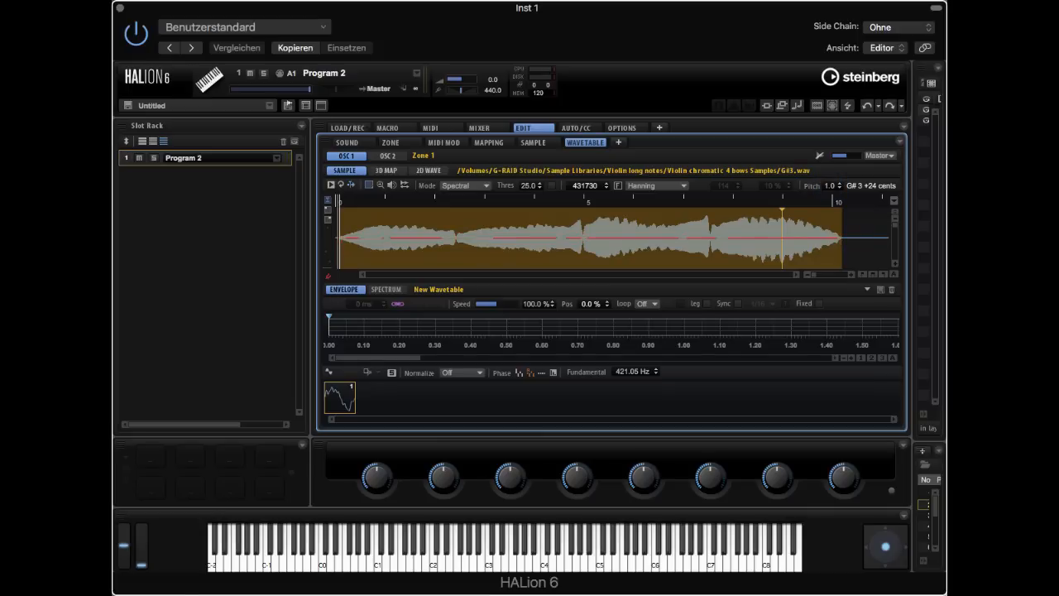
click(829, 186)
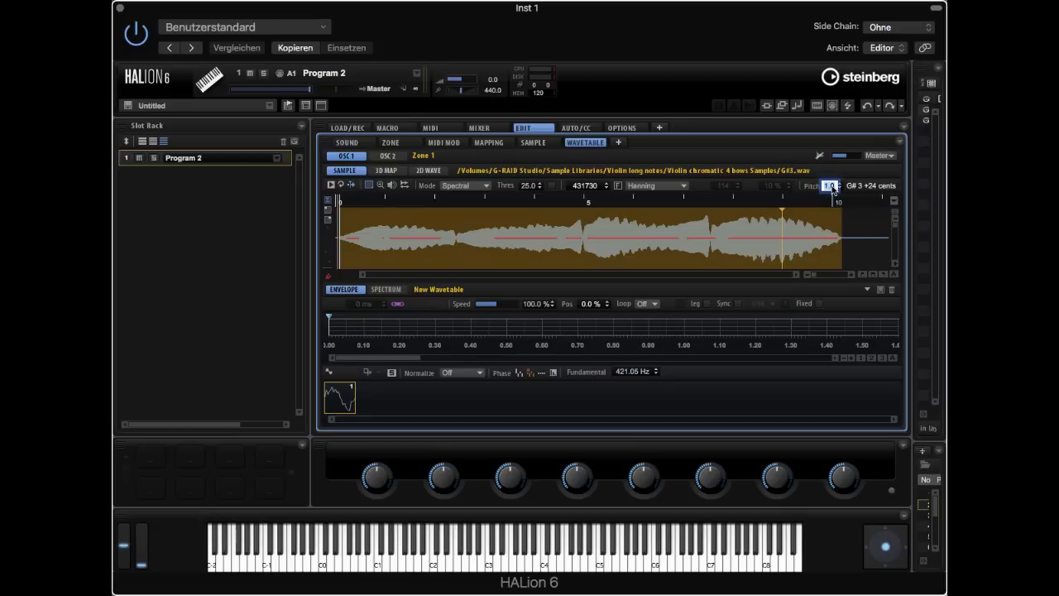
text(7)
key(Return)
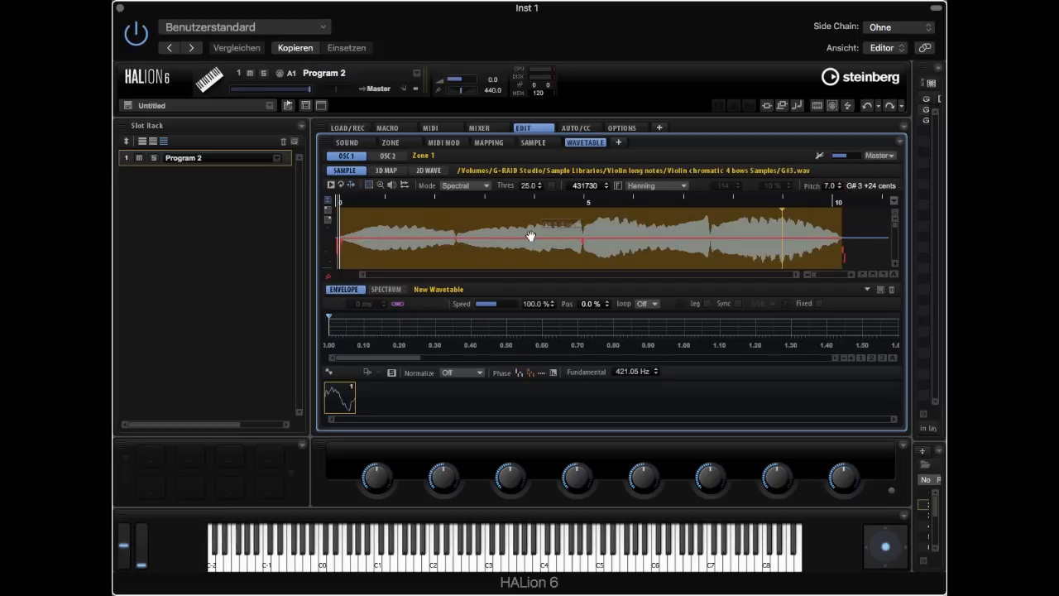
Set the wave extraction mode to Equal Dist with 100 markers across the selected range
click(480, 185)
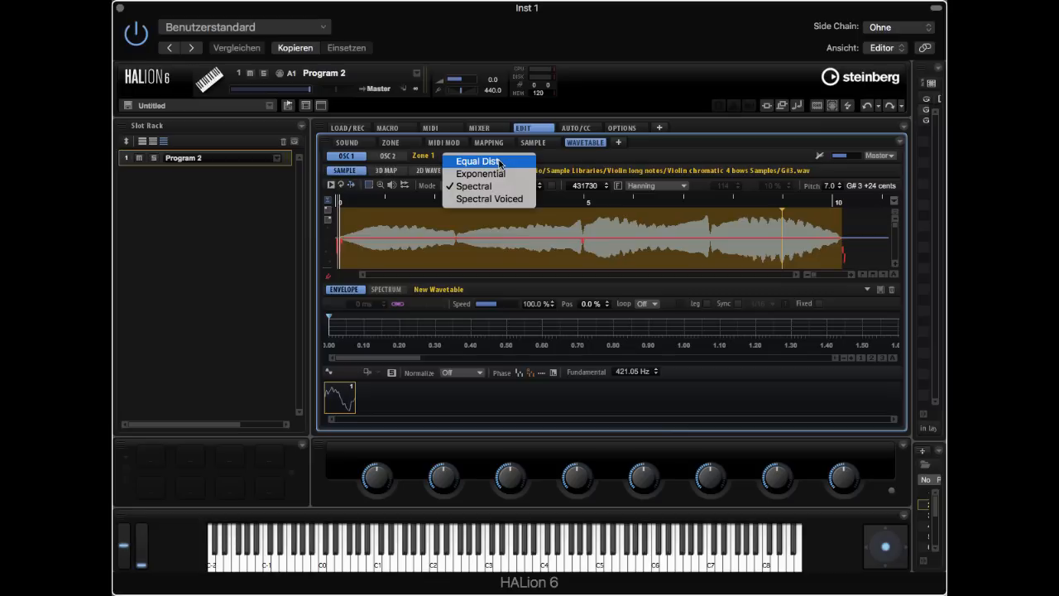
click(500, 162)
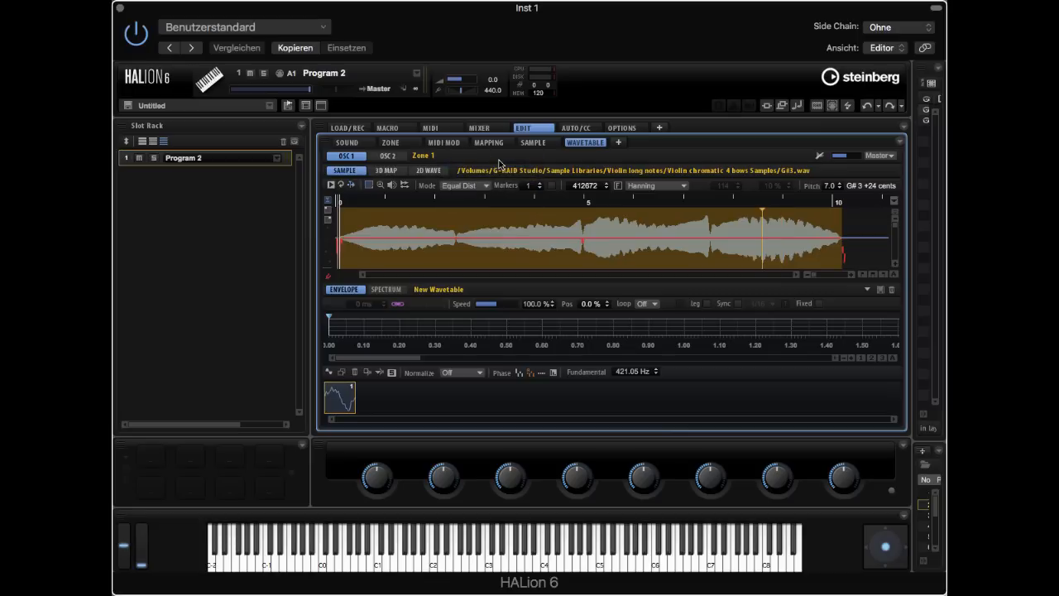
double_click(530, 187)
text(100)
key(Return)
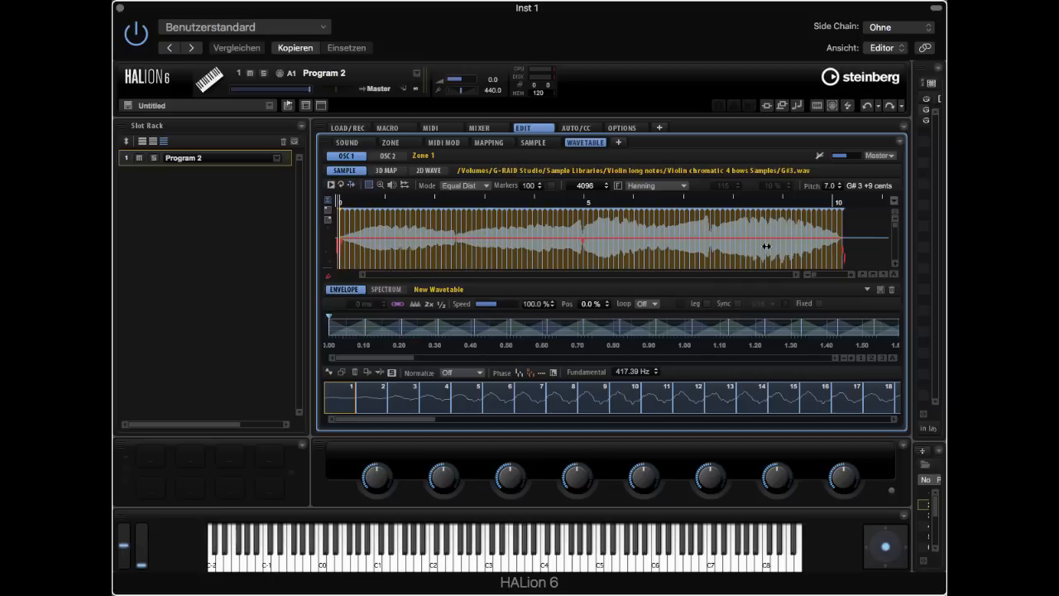
Keep the Hanning window for the analysis and set the waves' Normalize option to Sequence
click(667, 186)
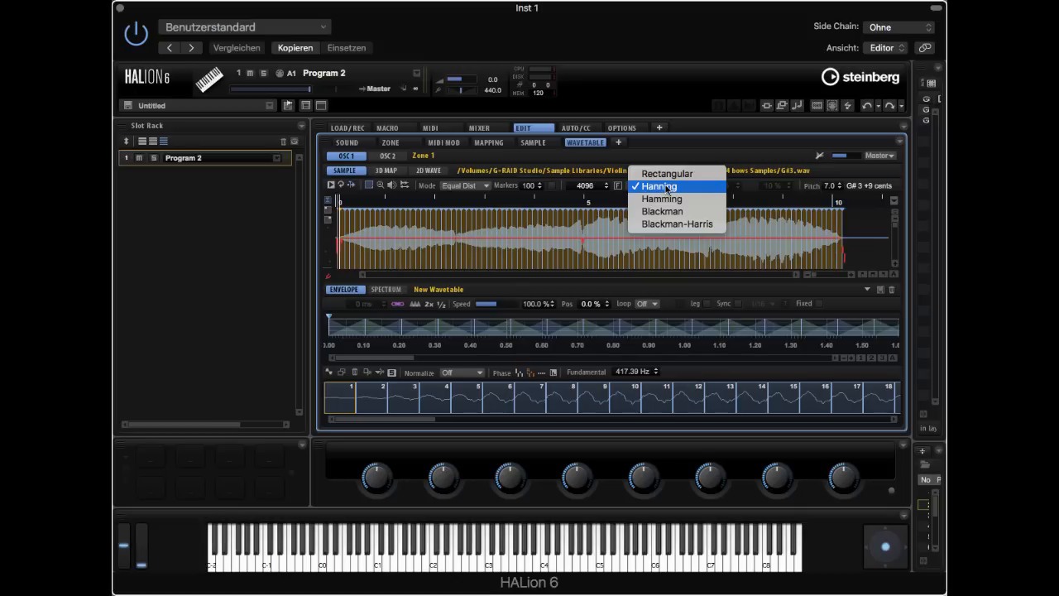
click(668, 188)
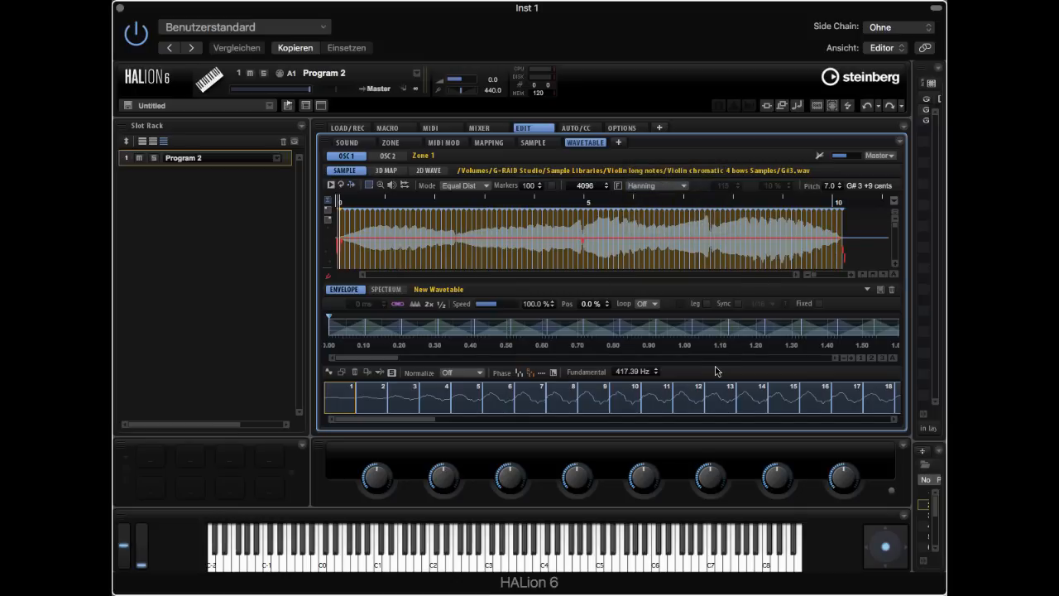
click(465, 374)
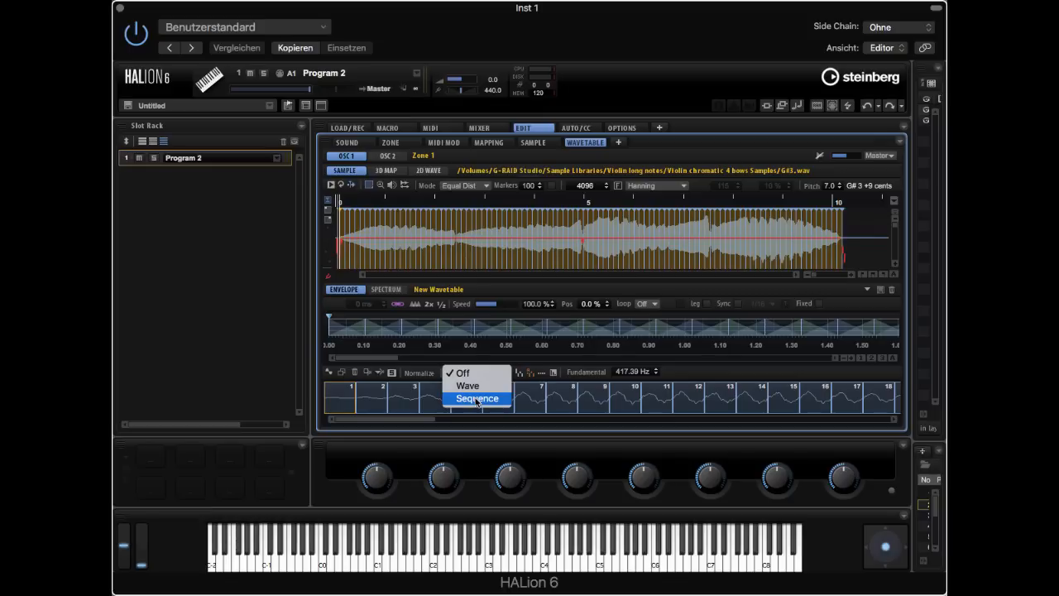
click(478, 400)
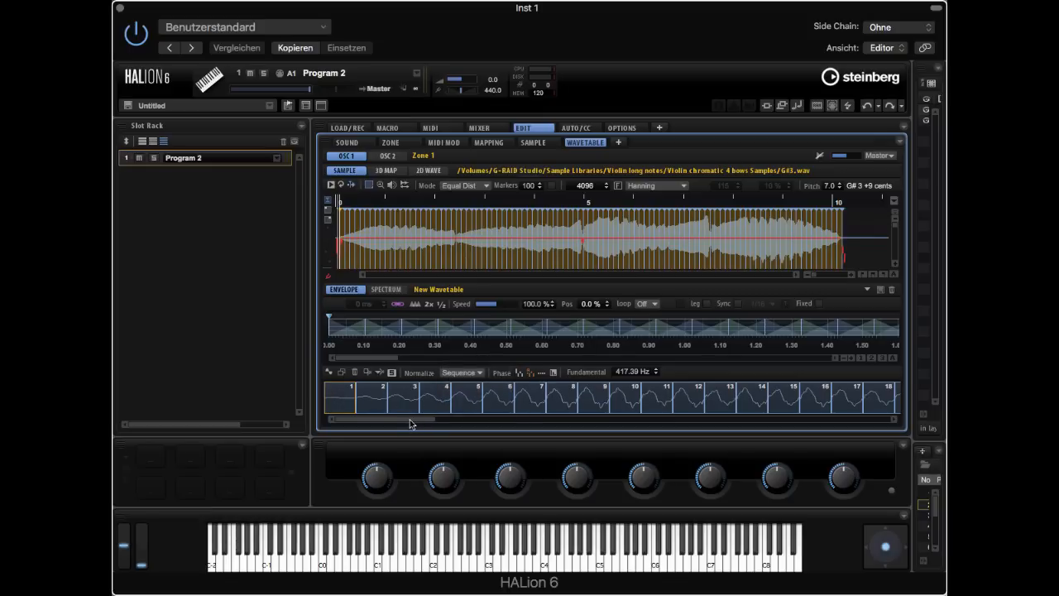
Look through the extracted waves from first to last and select them all
drag(411, 420, 893, 439)
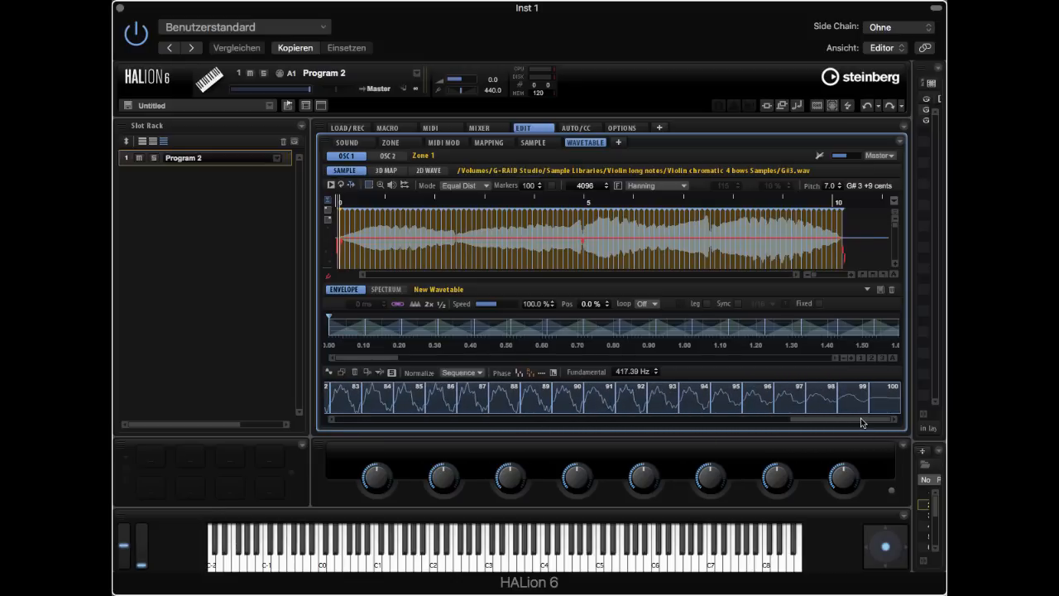
drag(860, 423, 352, 415)
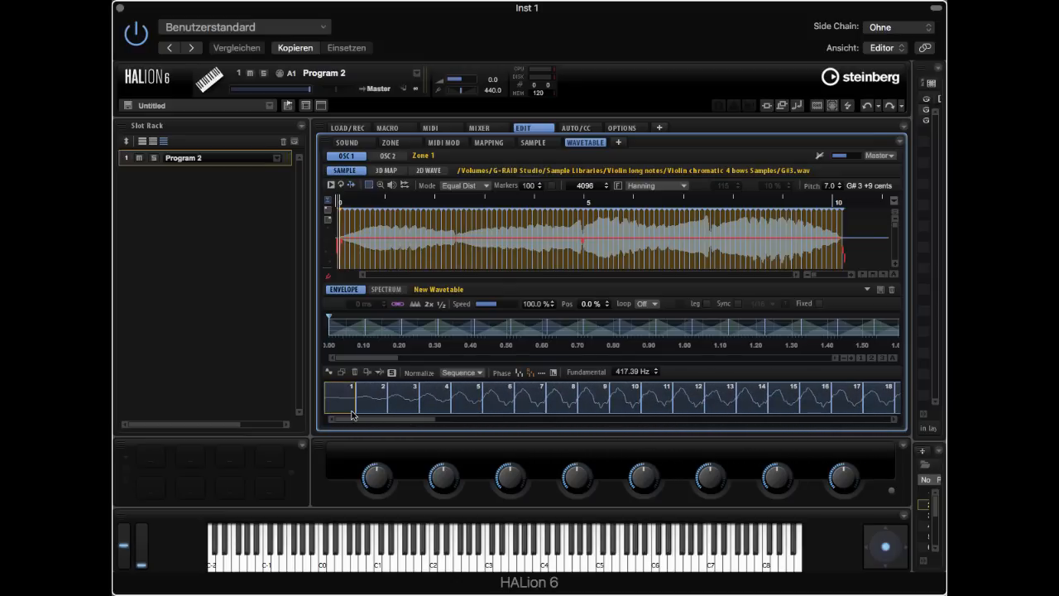
key(Right)
key(Right)
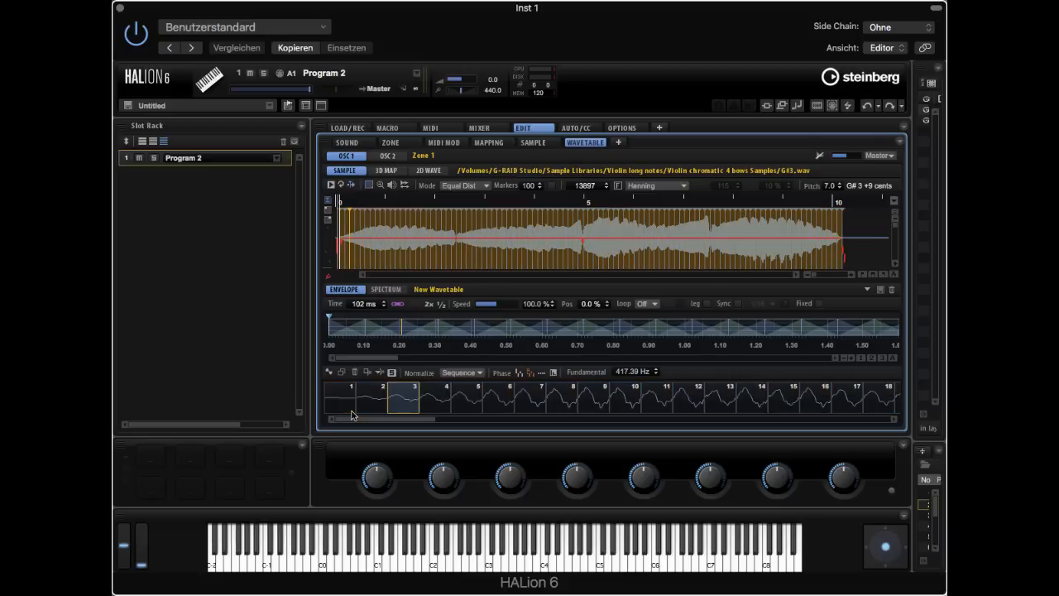
right_click(436, 396)
click(469, 400)
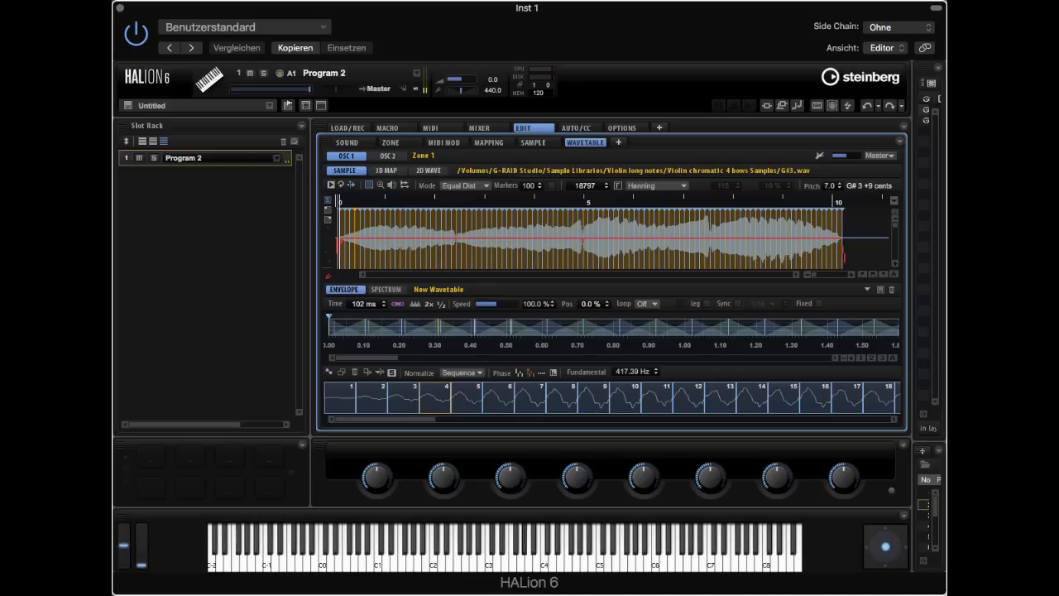
Show more of the envelope's timeline, focus wave 100 and check individual waves near the end with Solo Focused Wave
click(843, 358)
click(843, 357)
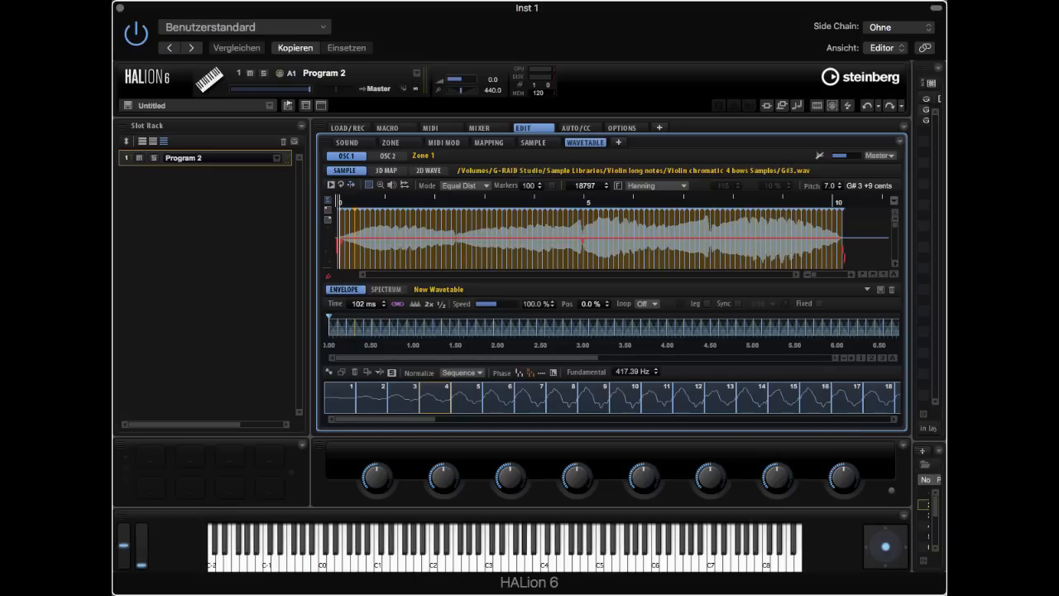
drag(413, 420, 941, 442)
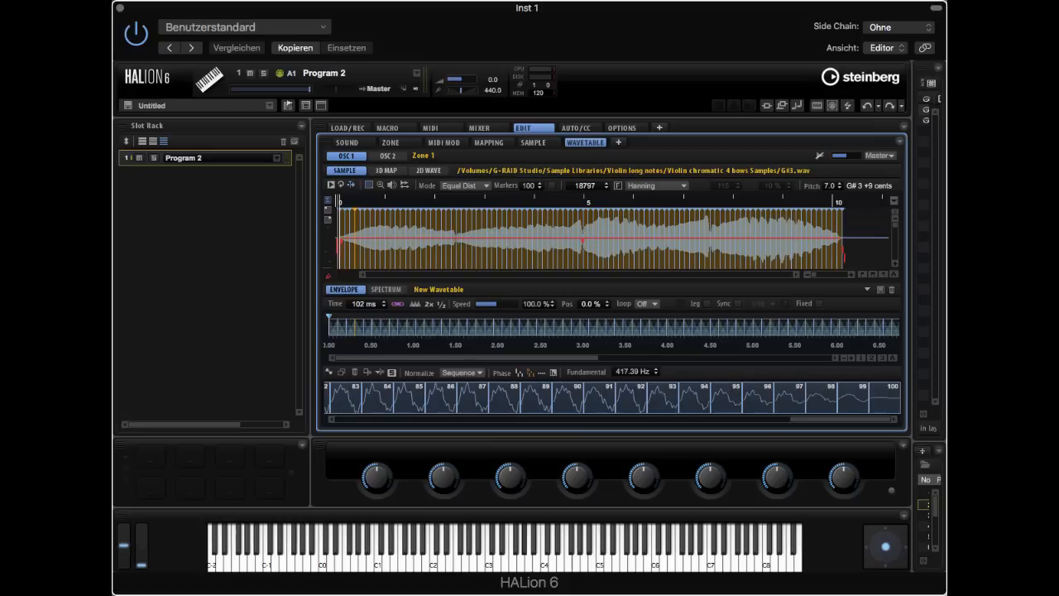
click(887, 401)
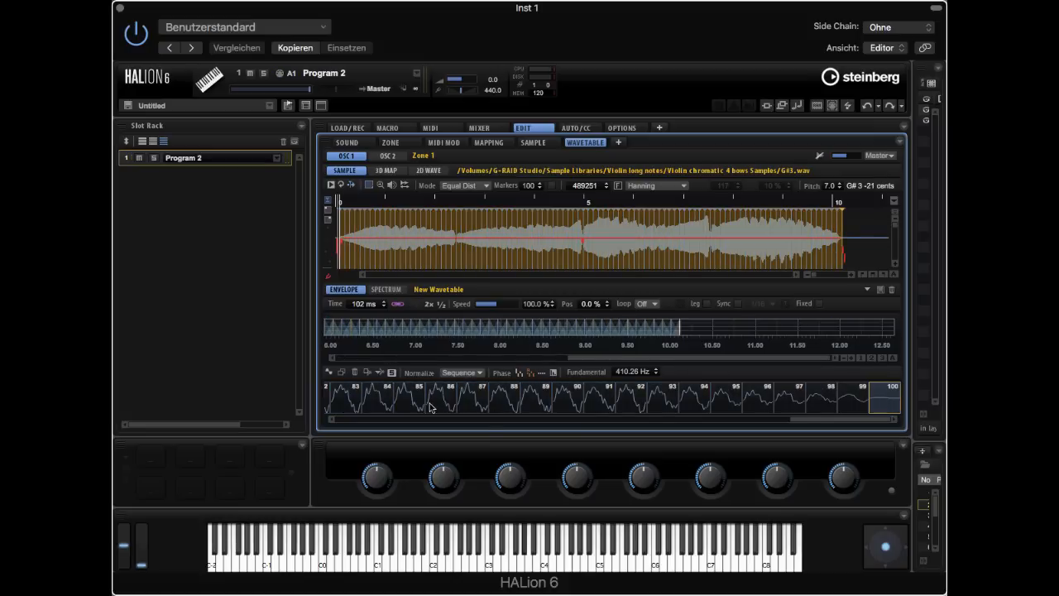
click(391, 372)
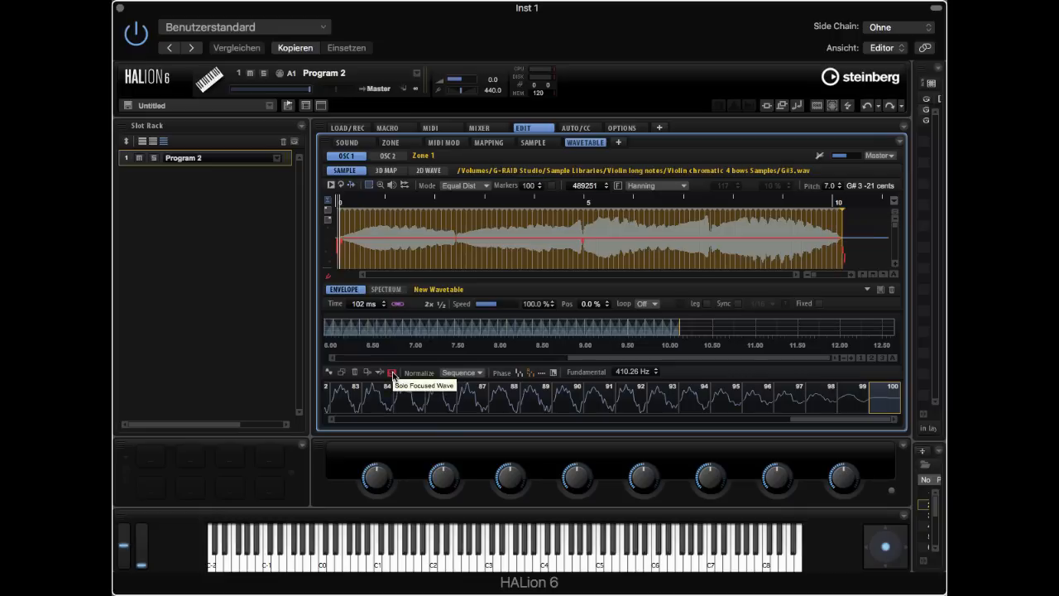
drag(383, 395, 575, 404)
drag(824, 420, 378, 374)
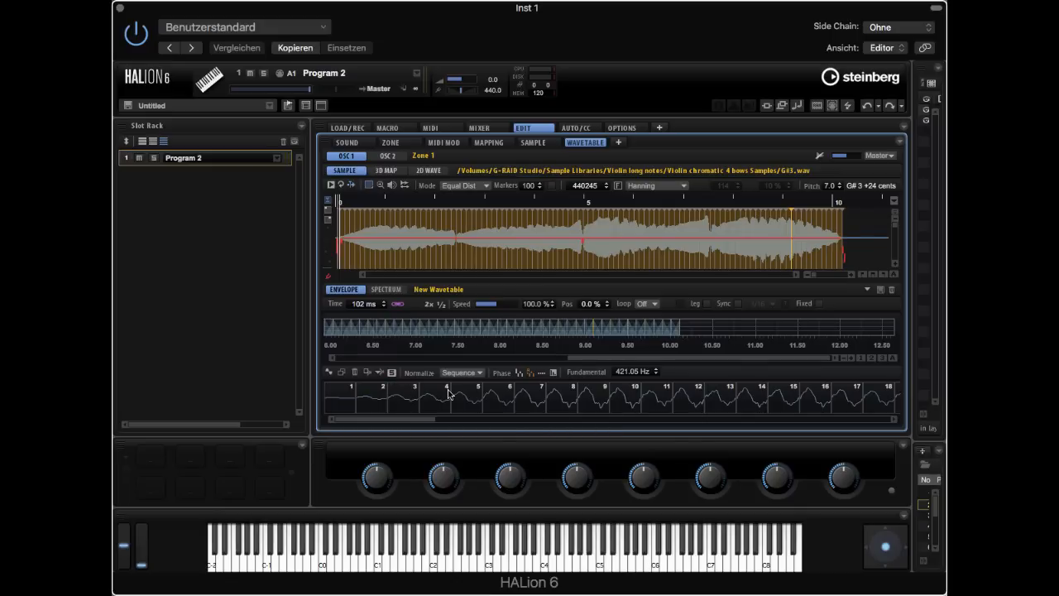
Select all waves again and set the wavetable envelope's loop mode to Alt
right_click(400, 402)
click(423, 405)
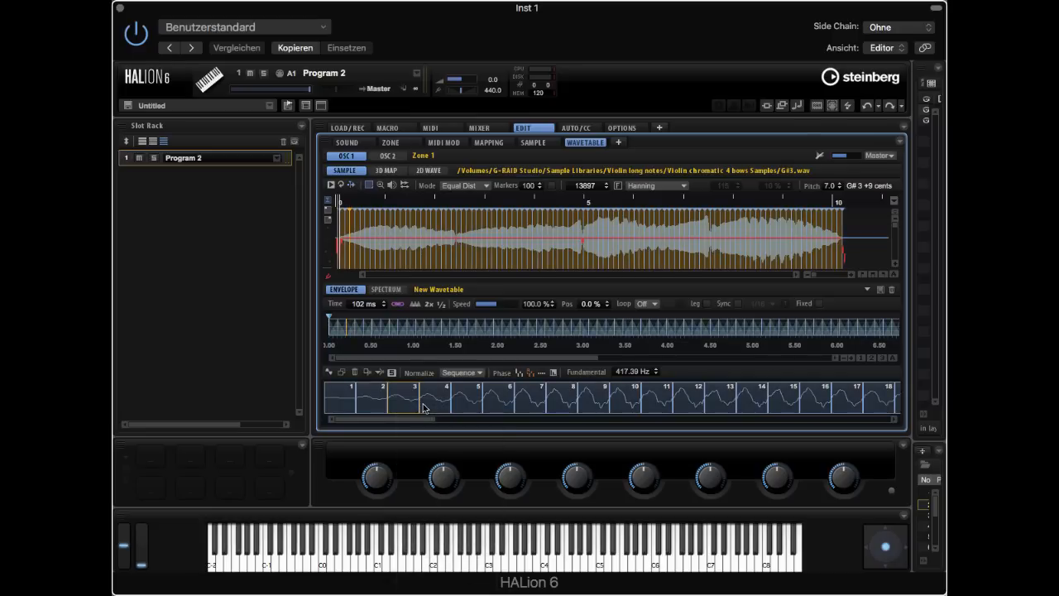
click(653, 304)
click(662, 320)
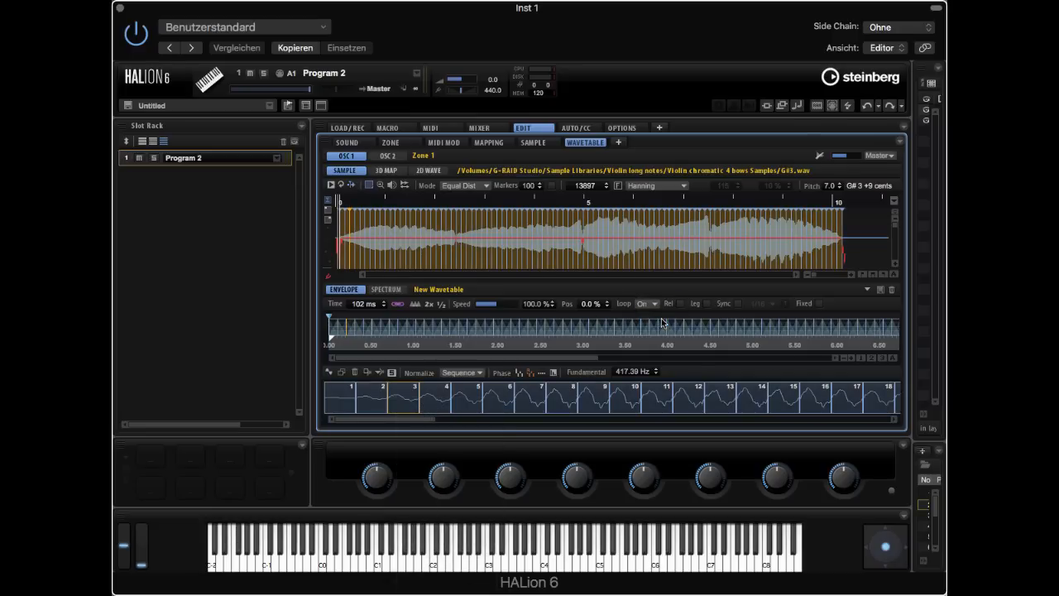
click(655, 307)
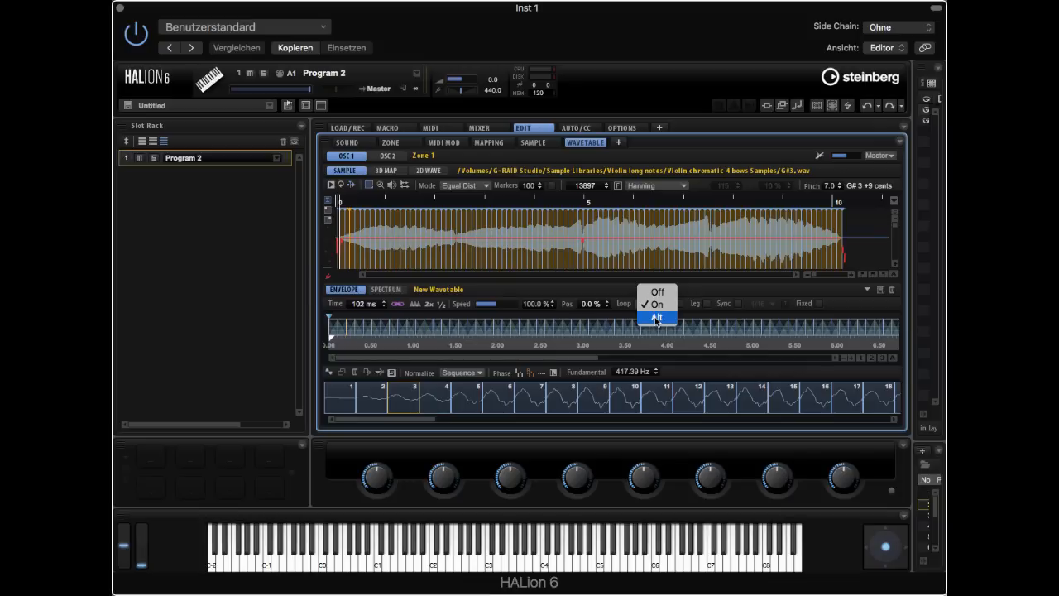
click(656, 319)
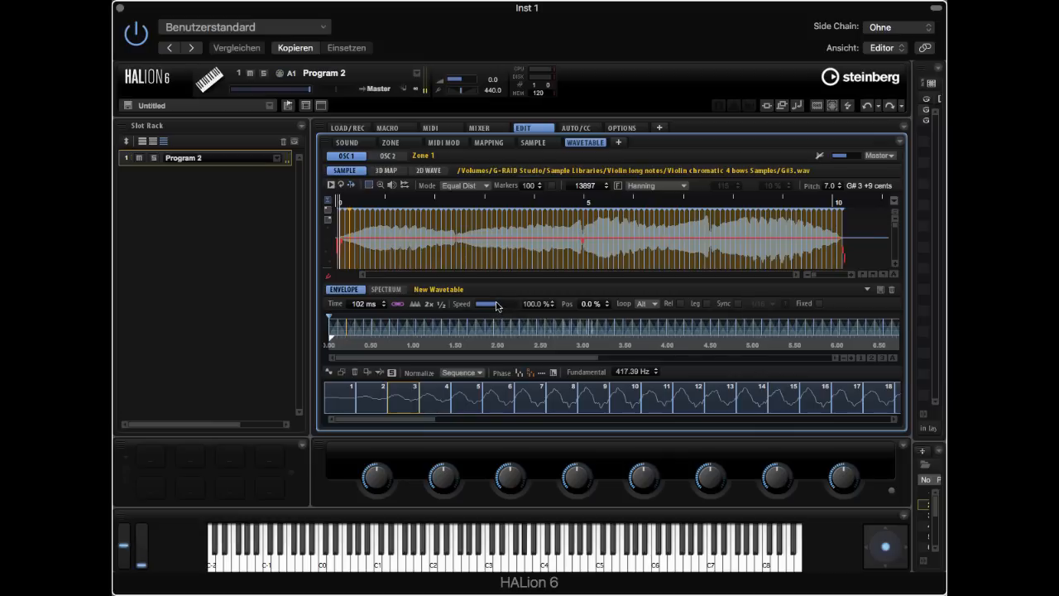
Set the wavetable envelope speed to 86.5 % and align the phases of the waves
drag(496, 305, 498, 307)
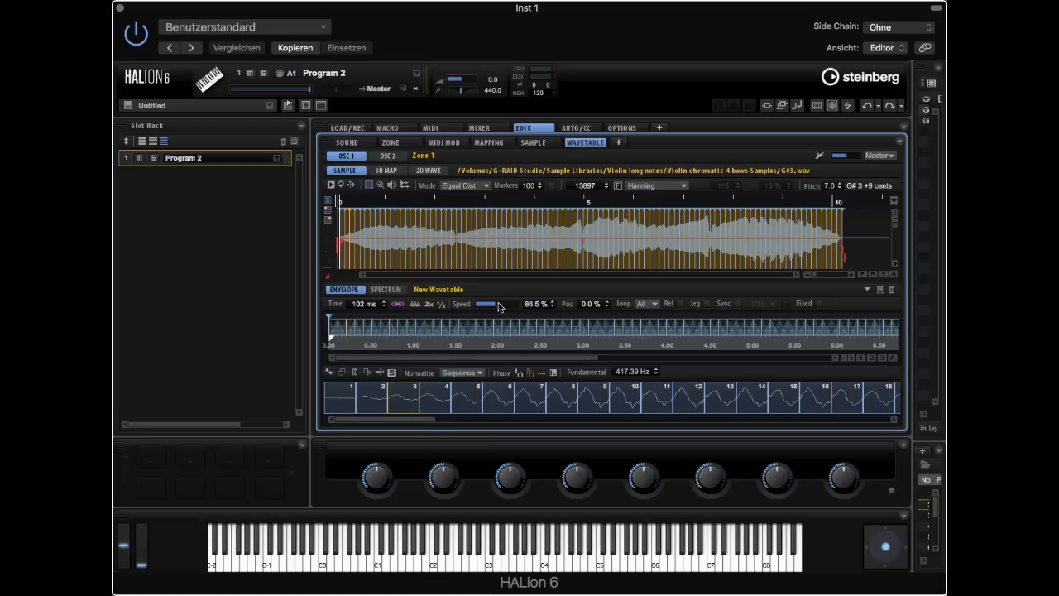
click(520, 373)
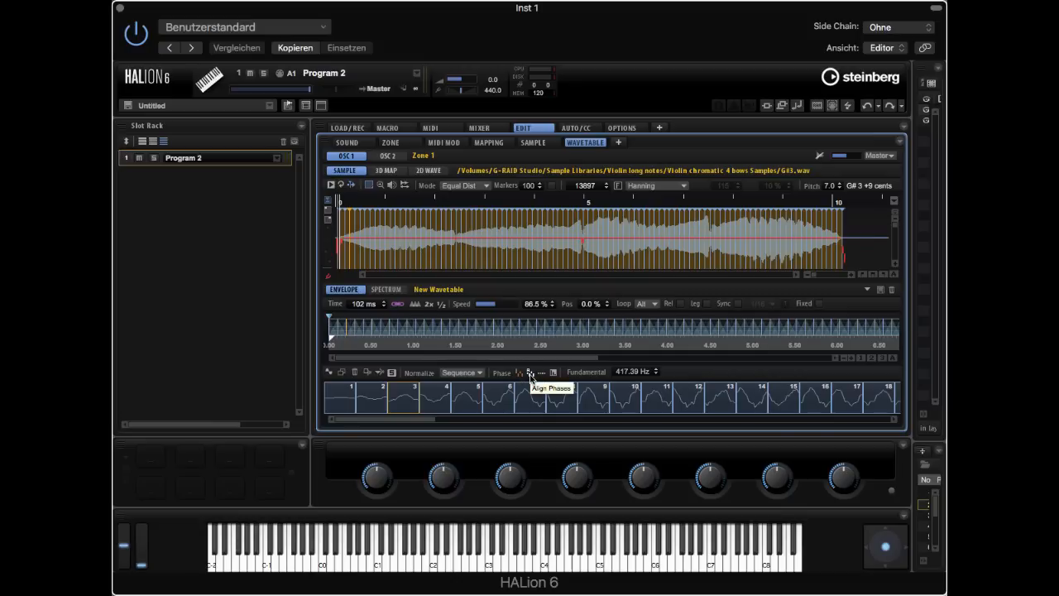
click(530, 373)
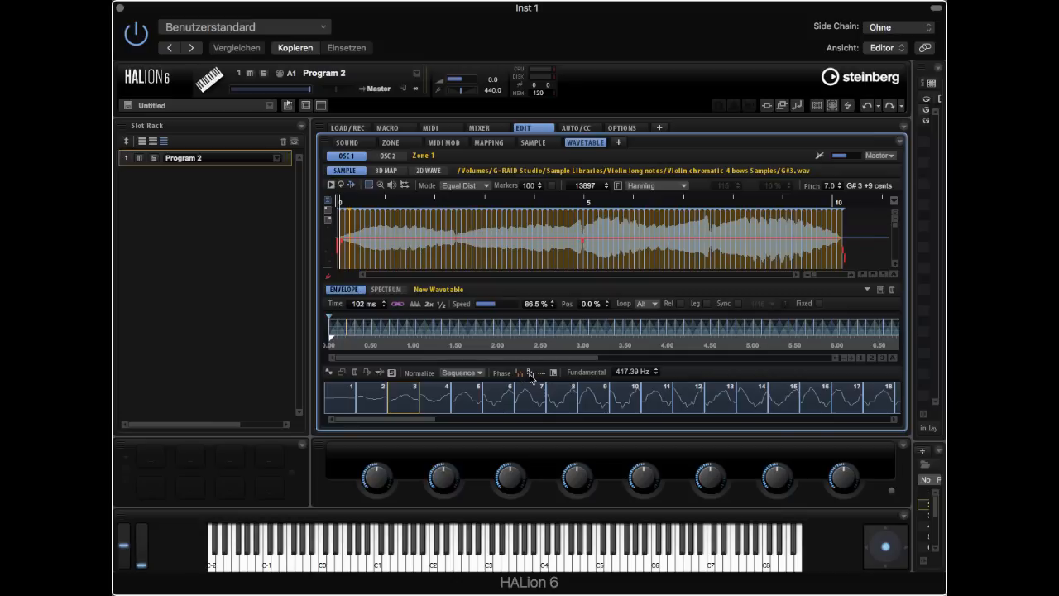
In the zone settings, raise the level of wavetable oscillator 1
click(390, 143)
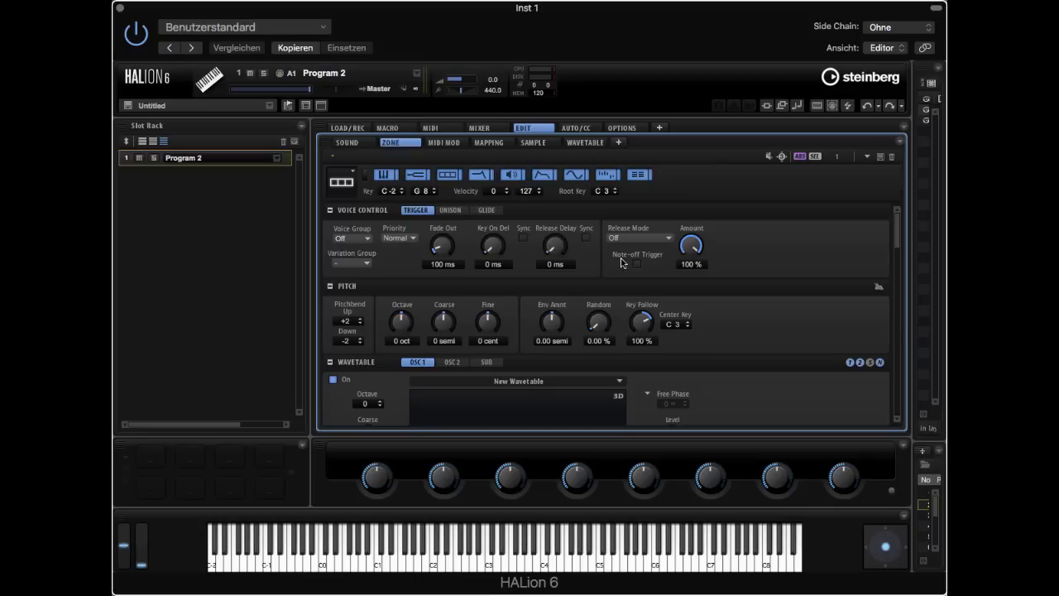
drag(899, 236, 896, 263)
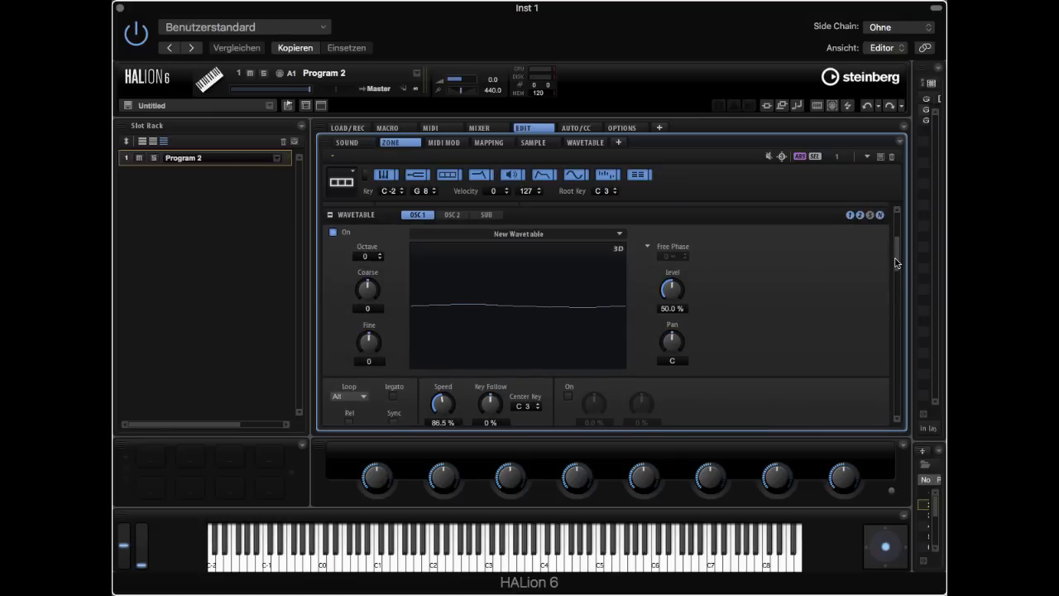
drag(678, 293, 690, 226)
Set the zone amplifier's pan mode to 0dB, its headroom to 6dB and its level to -2.9 dB
drag(896, 262, 902, 321)
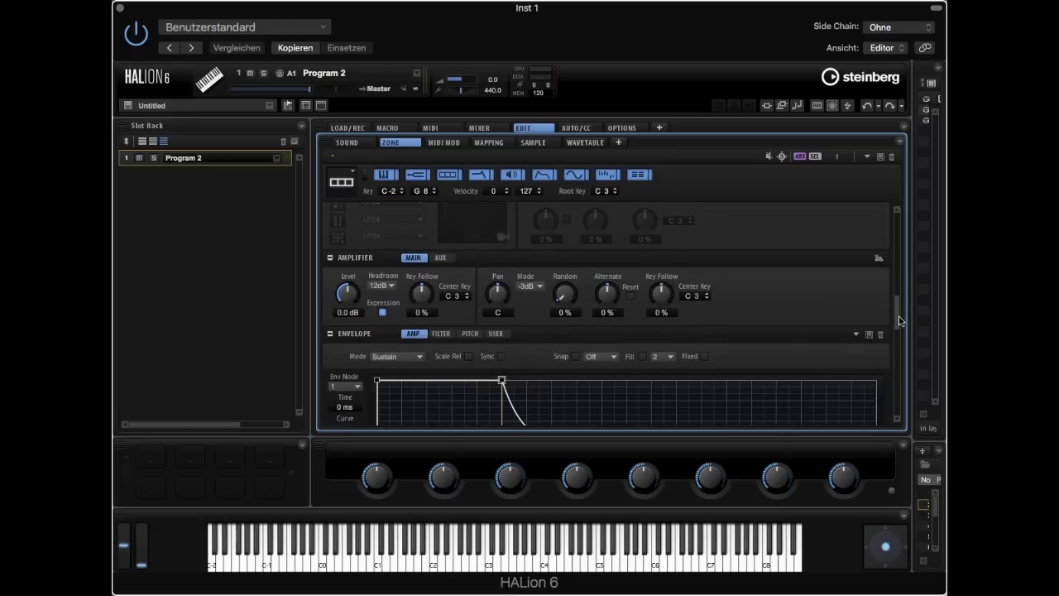
click(532, 286)
click(540, 275)
click(382, 286)
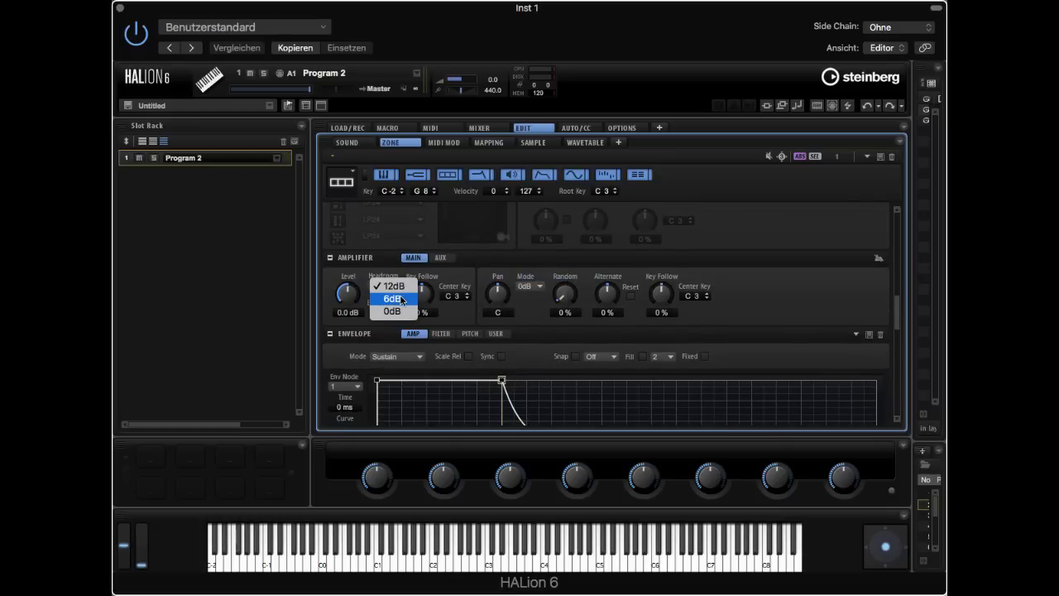
click(402, 300)
drag(352, 293, 355, 304)
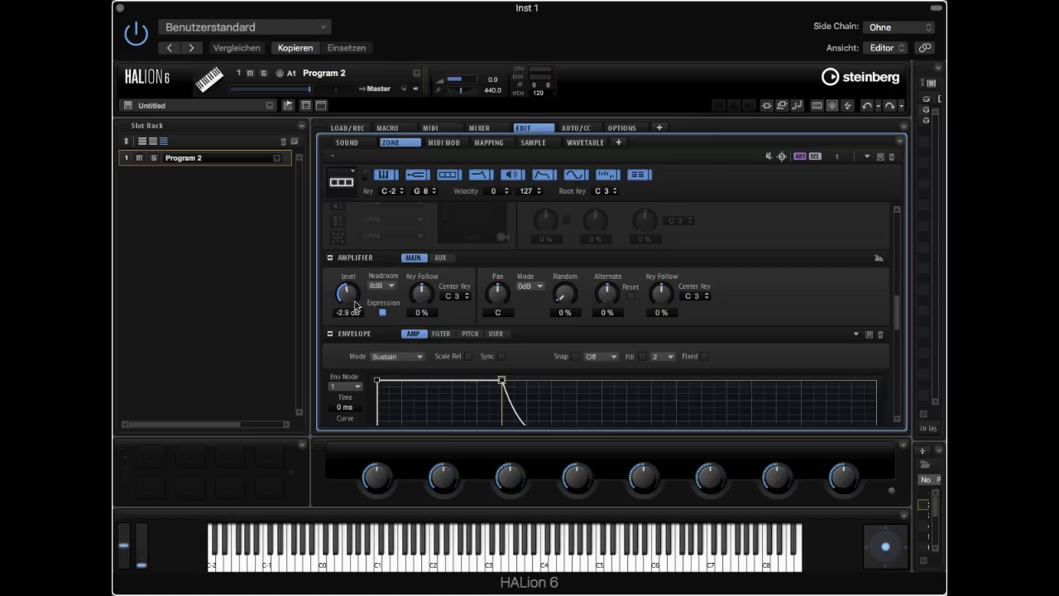
drag(897, 321, 903, 126)
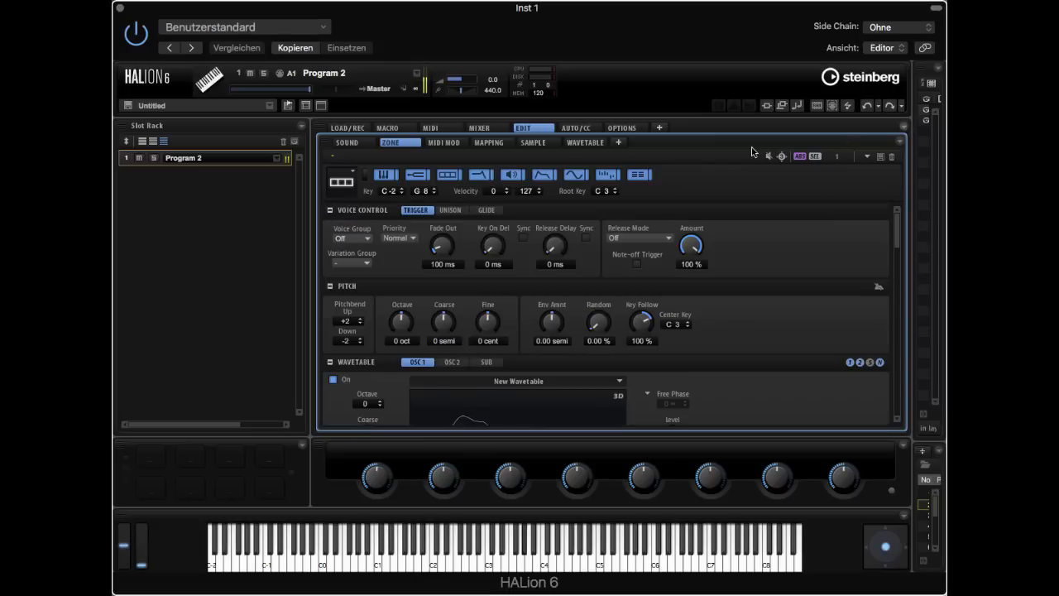
Switch on Interpolate Phases for the wavetable and show the waves as a 3D map
click(585, 143)
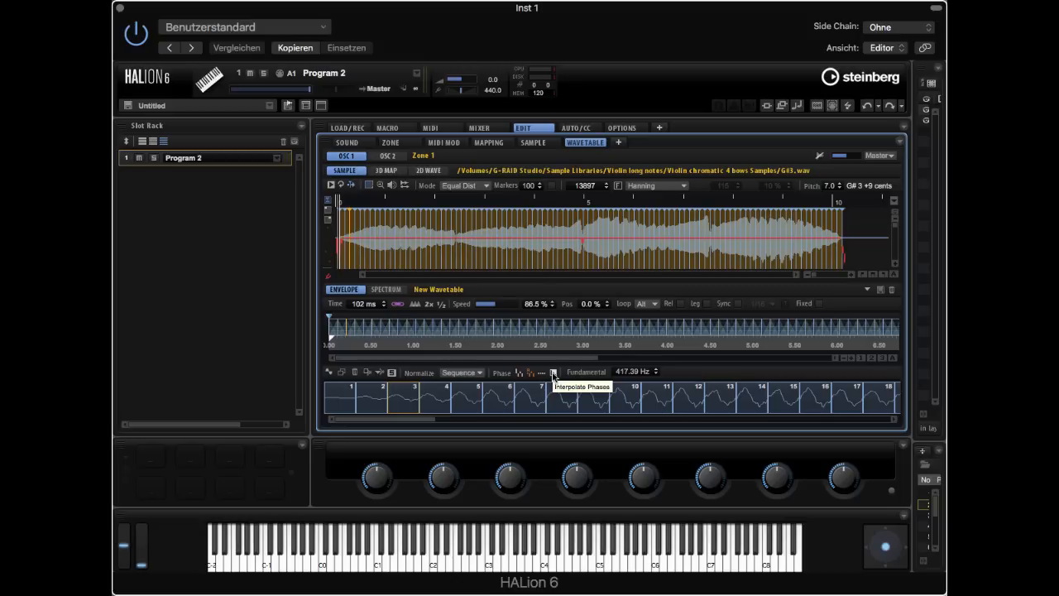
click(553, 374)
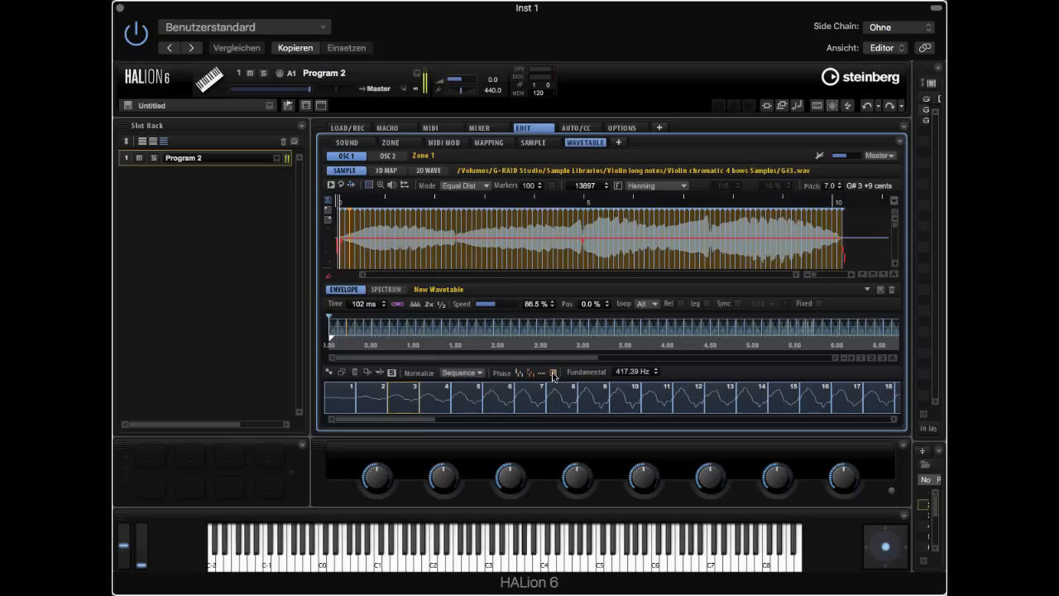
click(387, 170)
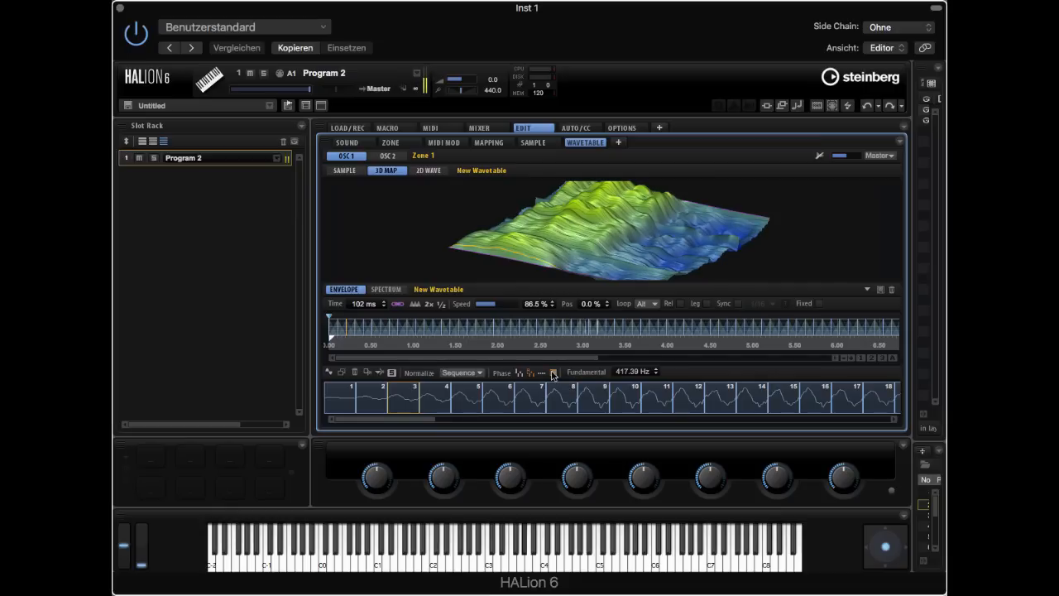
Try the third phase mode while looking through the waves, and switch back to Align Phases
click(542, 374)
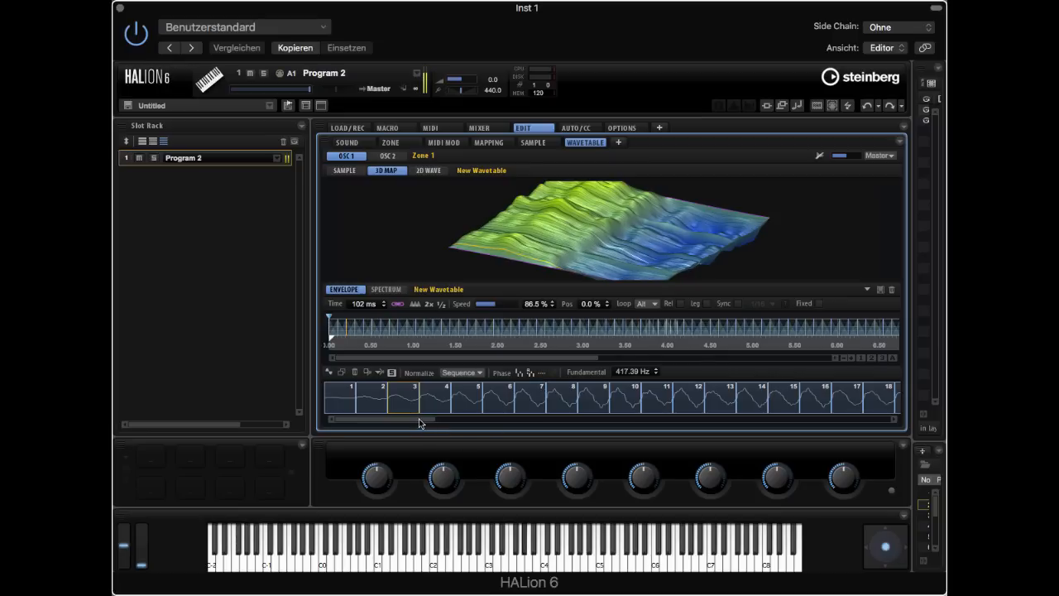
drag(425, 424, 565, 429)
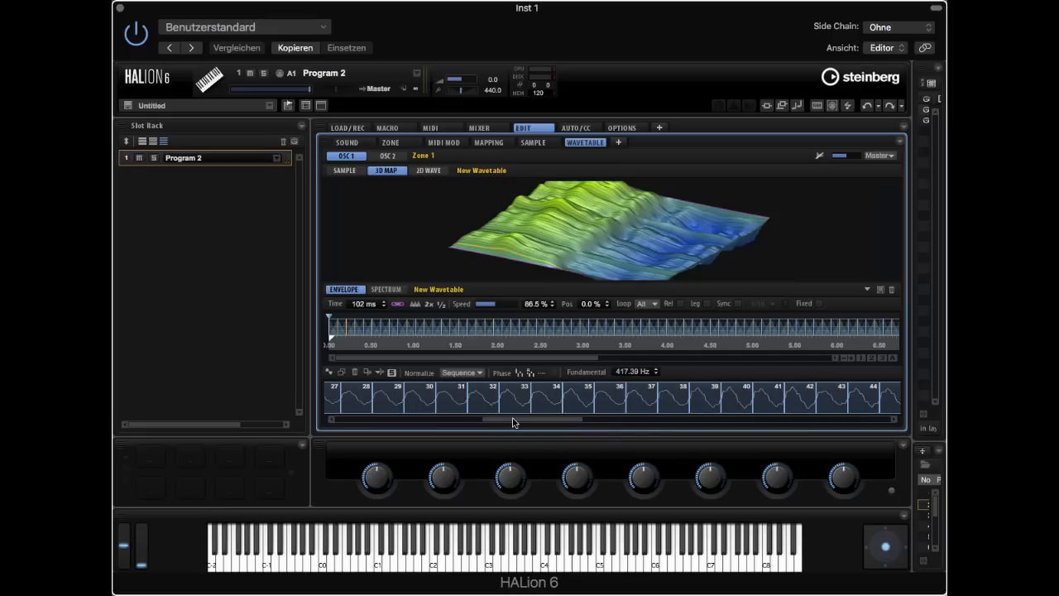
drag(514, 421, 601, 424)
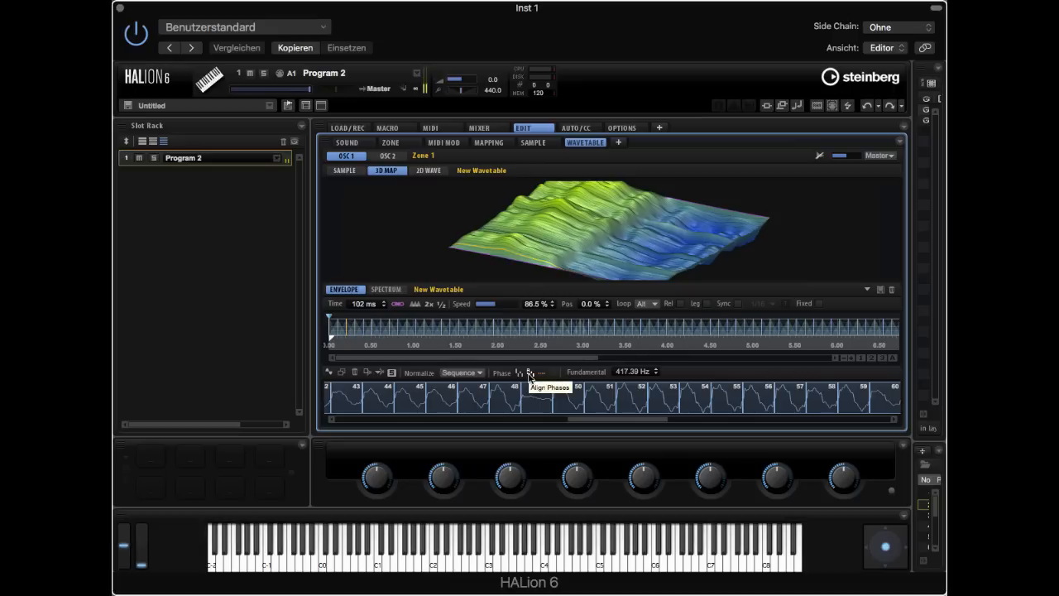
click(530, 375)
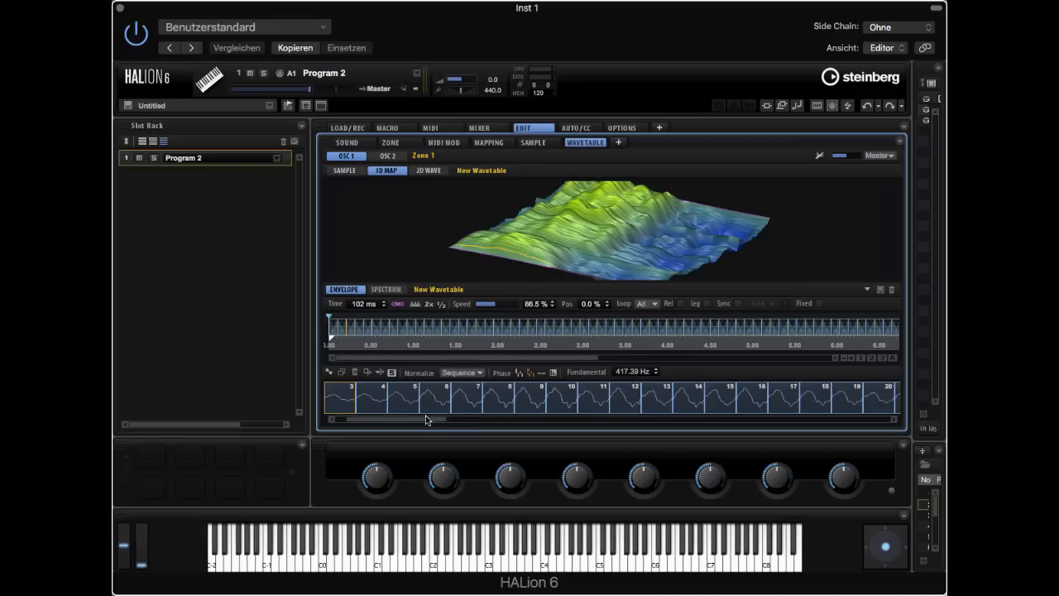
drag(418, 421, 364, 422)
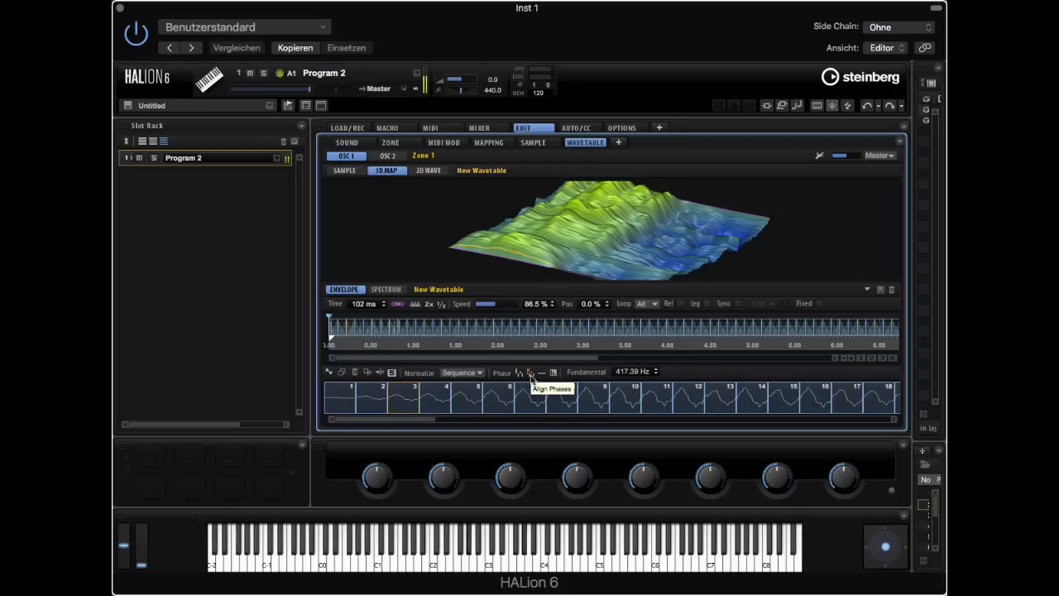
Return to the sample view and delete all 100 extracted waves
click(337, 170)
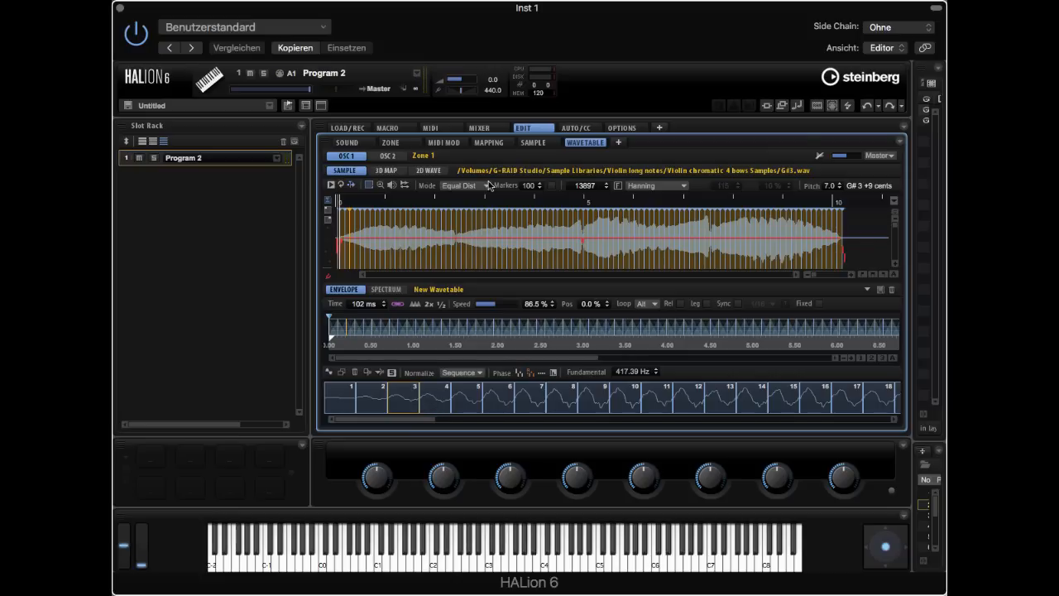
right_click(434, 399)
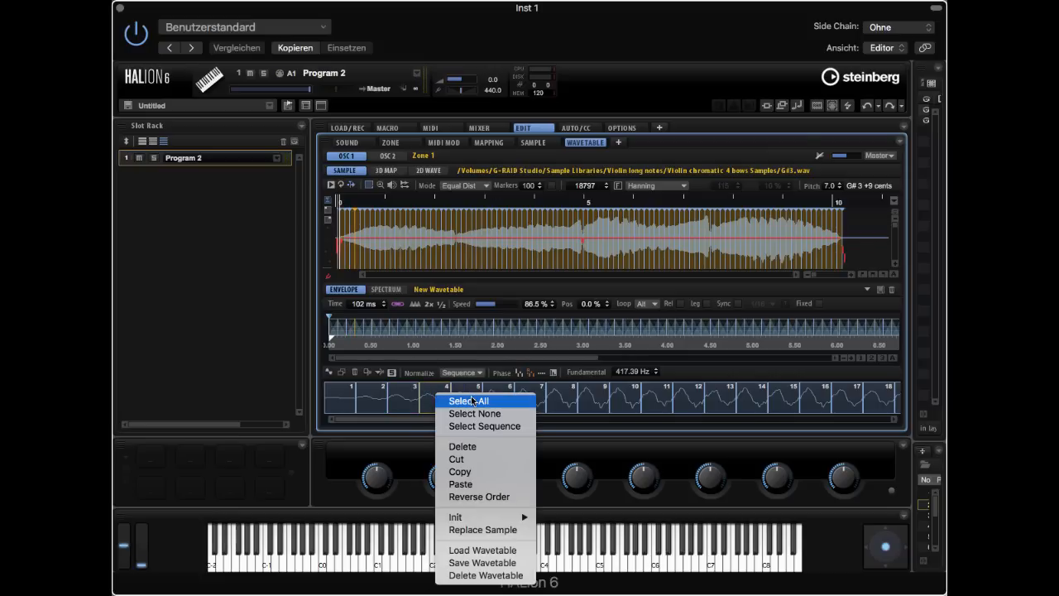
click(469, 447)
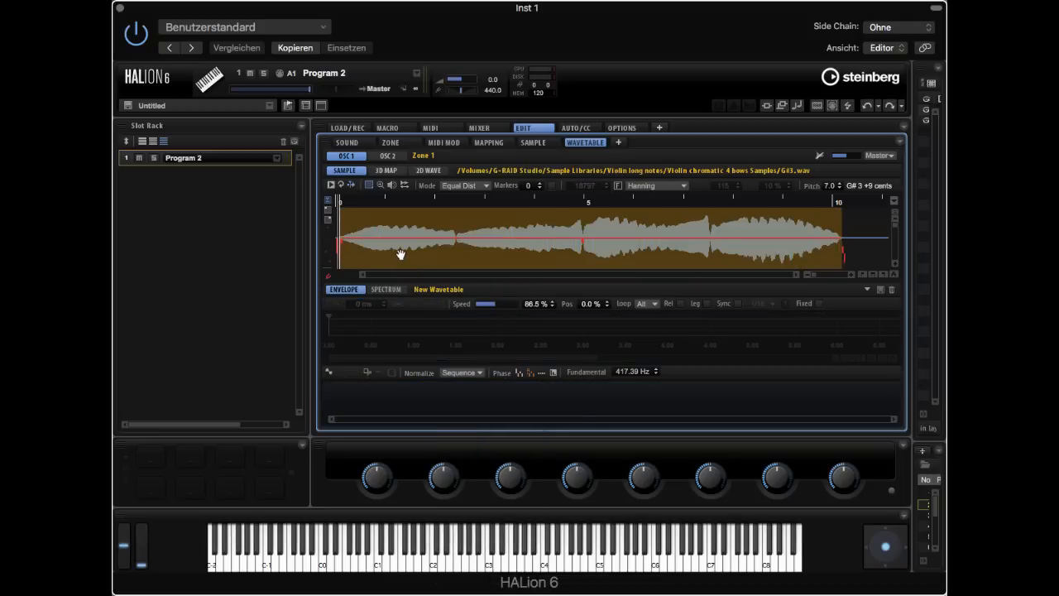
Place 20 wave markers by hand at irregular intervals along the whole violin sample
mouse_move(379, 239)
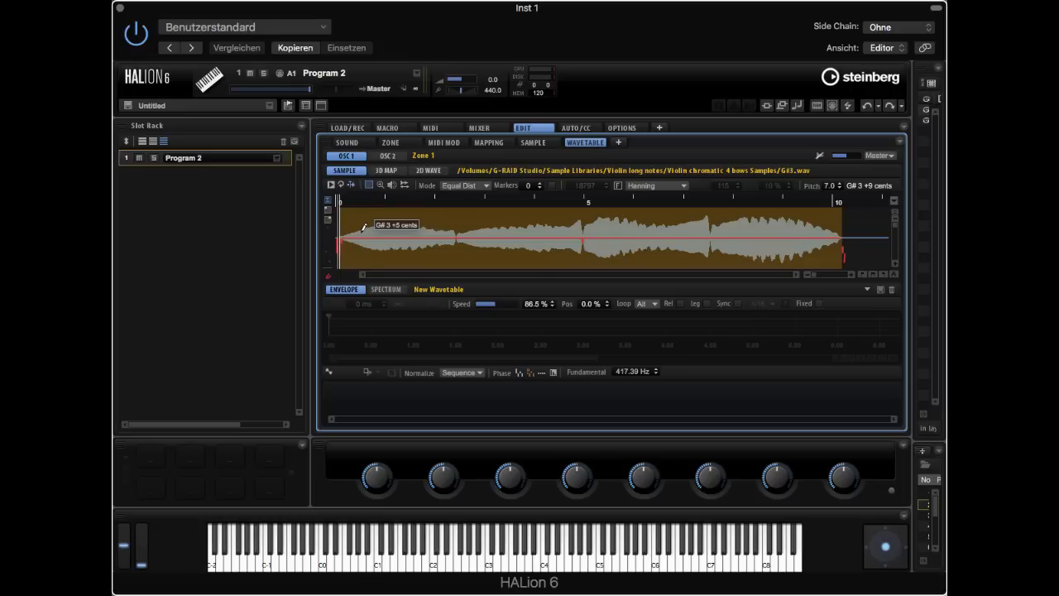
click(361, 227)
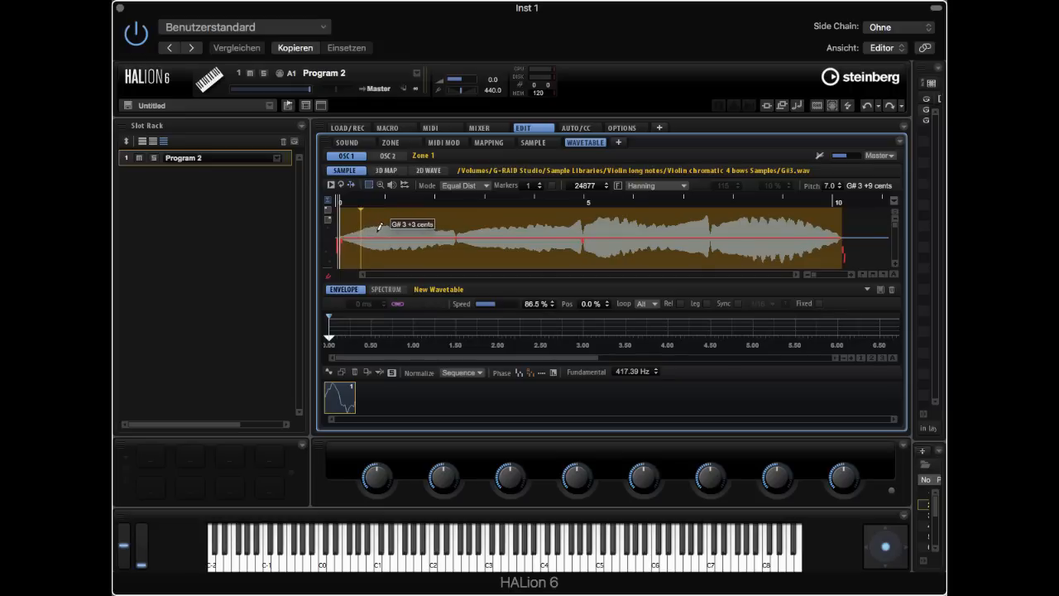
click(377, 225)
click(390, 227)
click(404, 226)
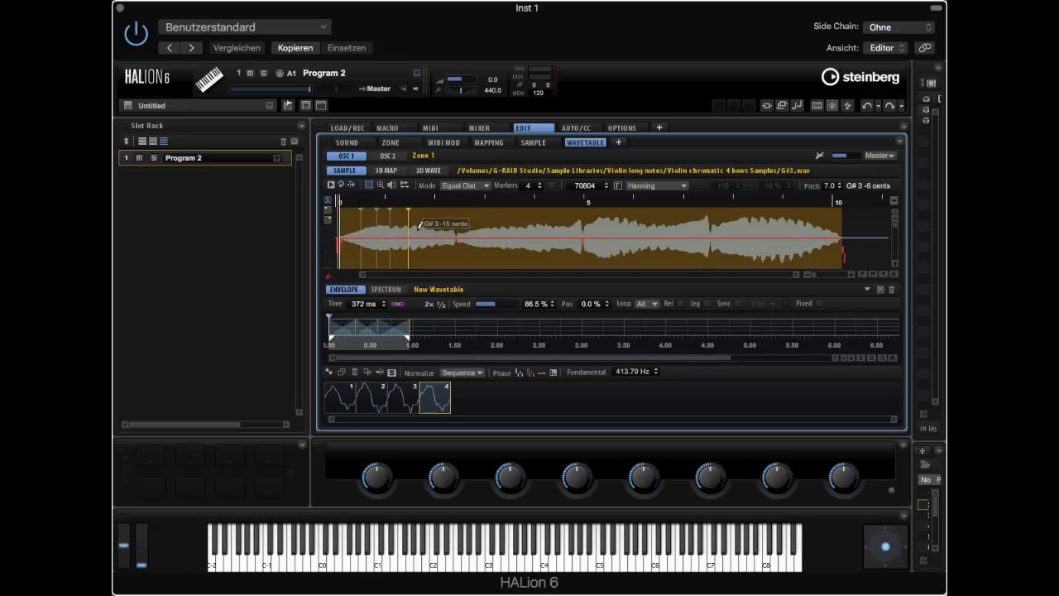
click(417, 225)
click(429, 225)
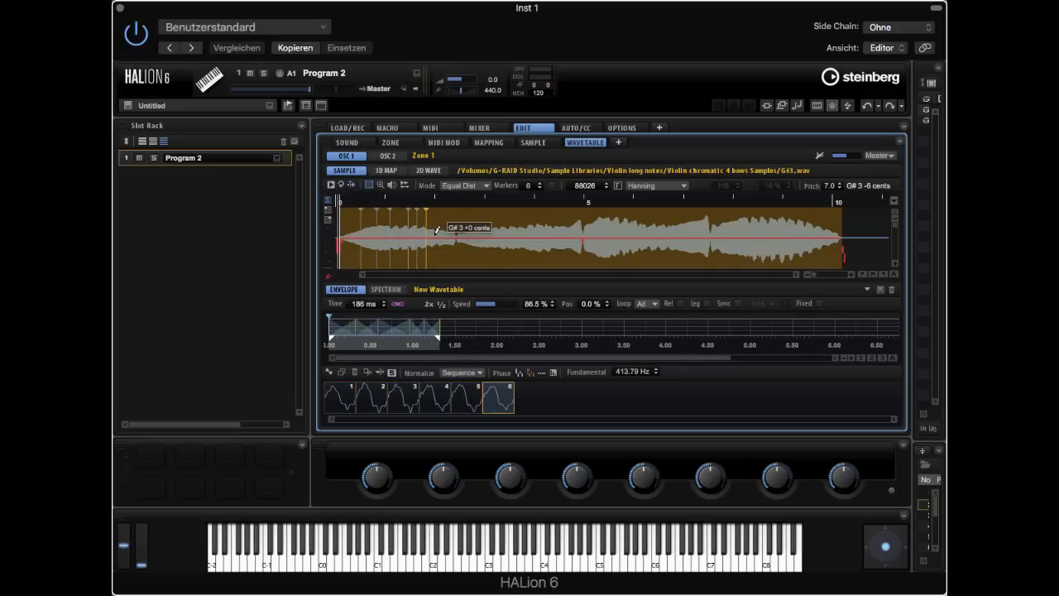
click(443, 226)
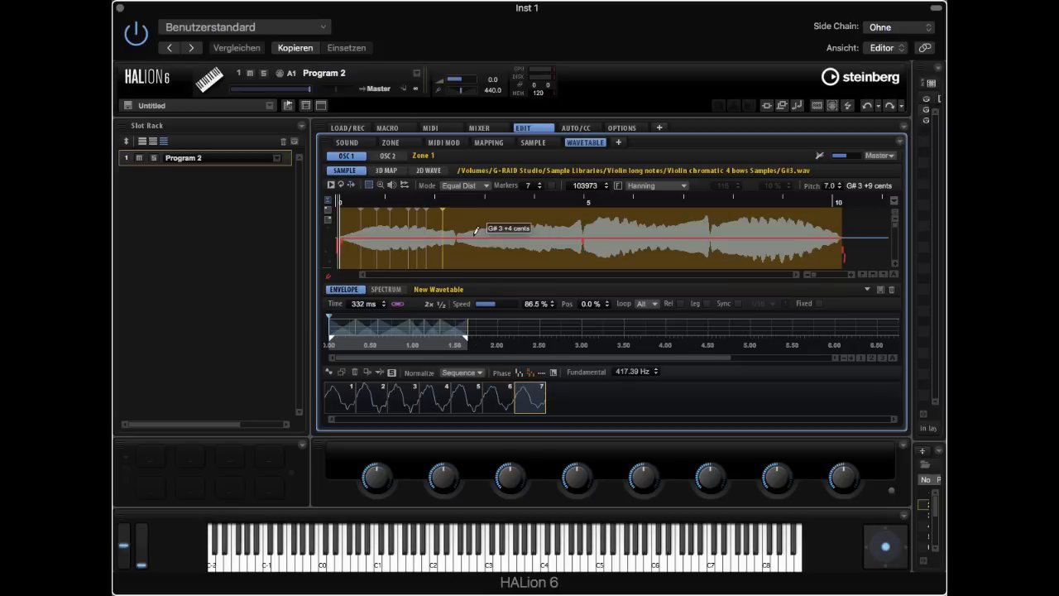
click(472, 226)
click(511, 225)
click(547, 225)
click(569, 225)
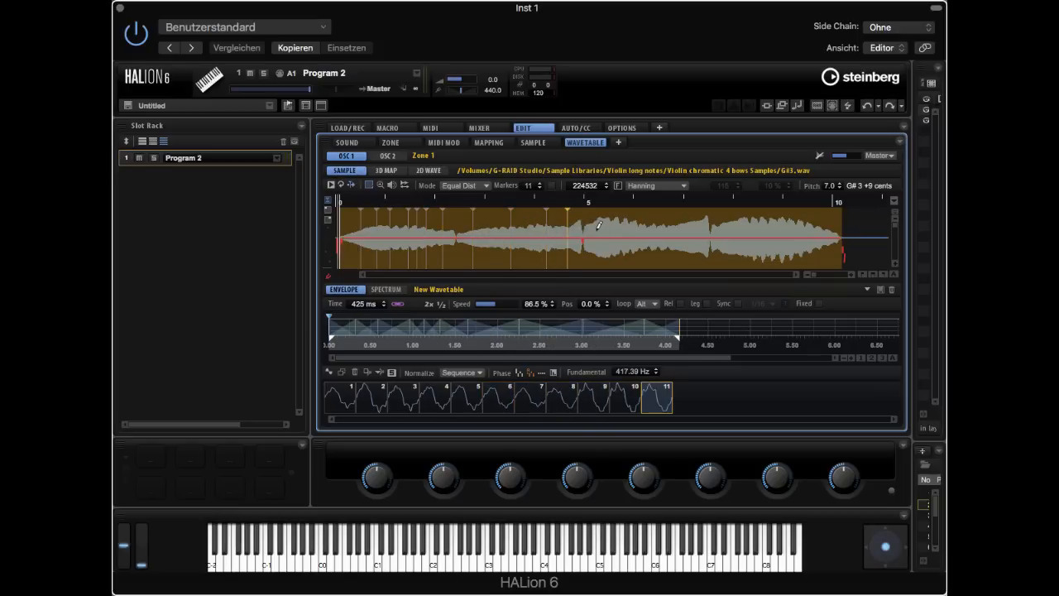
click(600, 225)
click(630, 225)
click(657, 226)
click(683, 225)
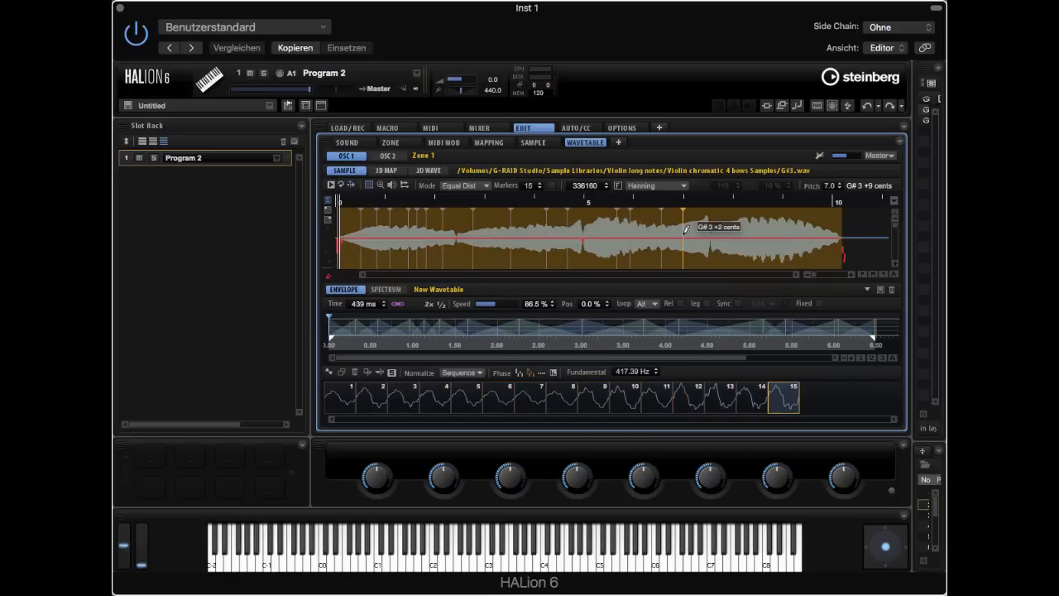
click(730, 226)
click(755, 226)
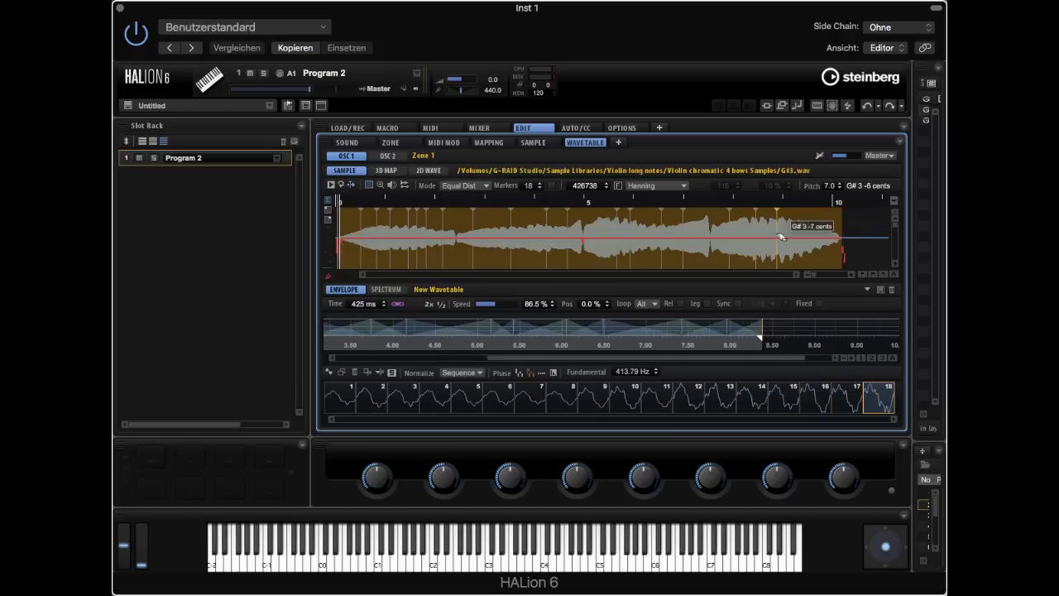
click(778, 226)
click(801, 227)
click(814, 235)
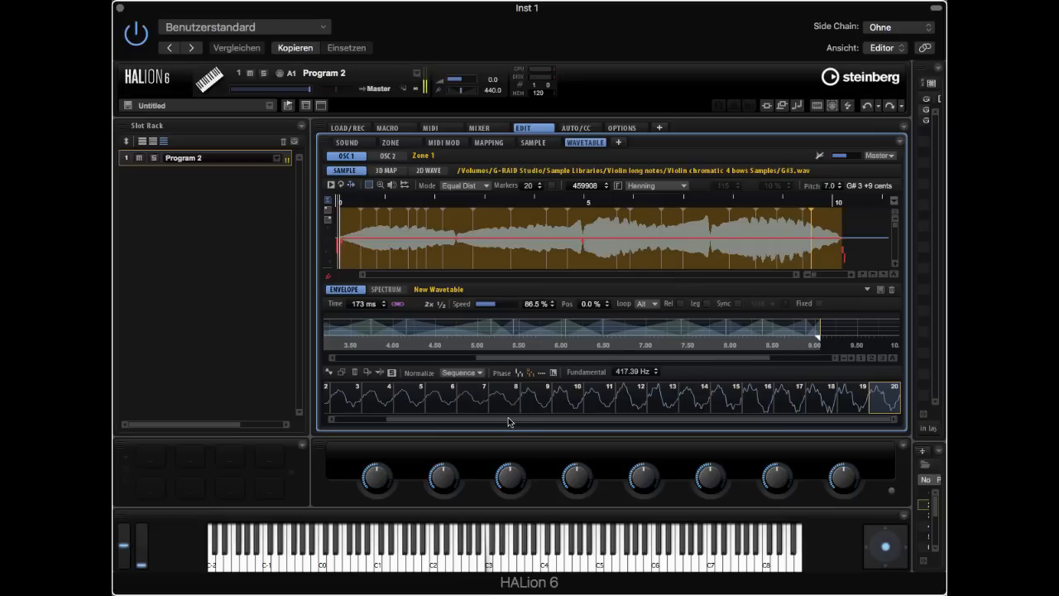
Set the wavetable envelope speed to 72.3 %
drag(510, 419, 356, 420)
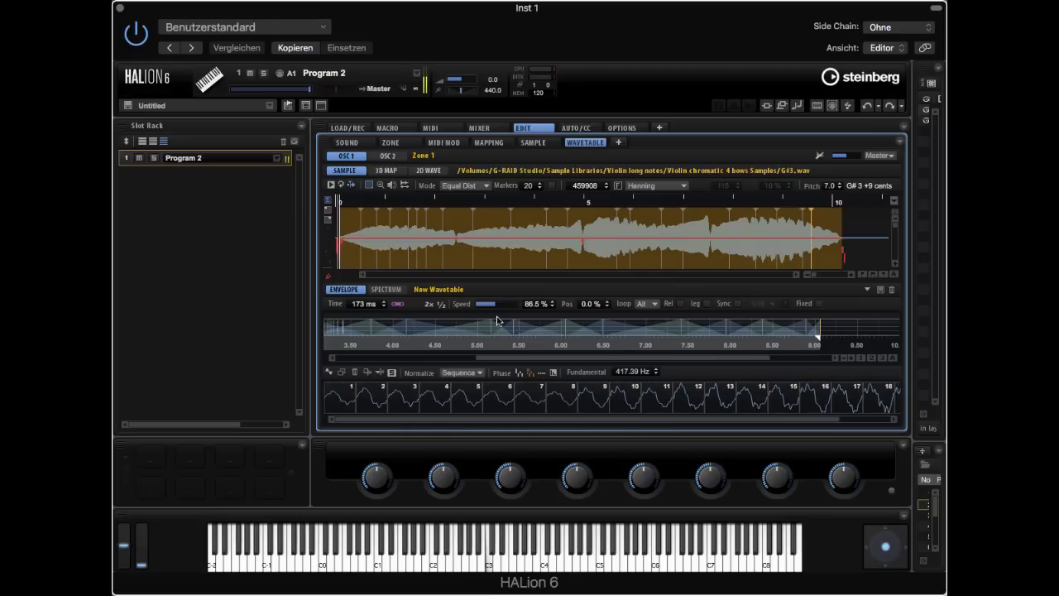
mouse_move(493, 308)
mouse_down()
mouse_move(482, 304)
mouse_move(497, 307)
mouse_up()
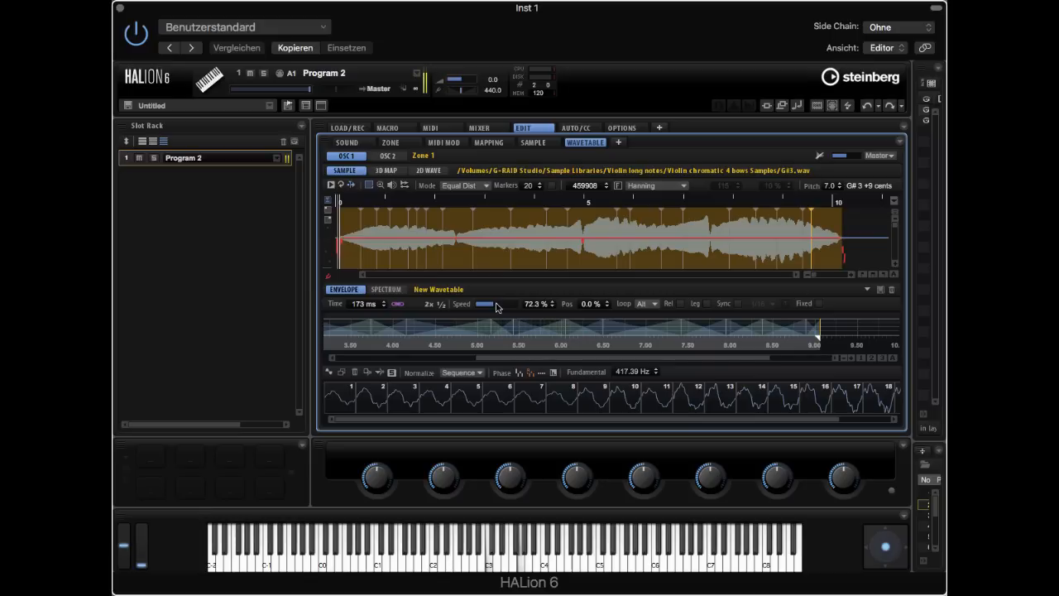
click(844, 358)
click(844, 358)
click(844, 359)
click(844, 358)
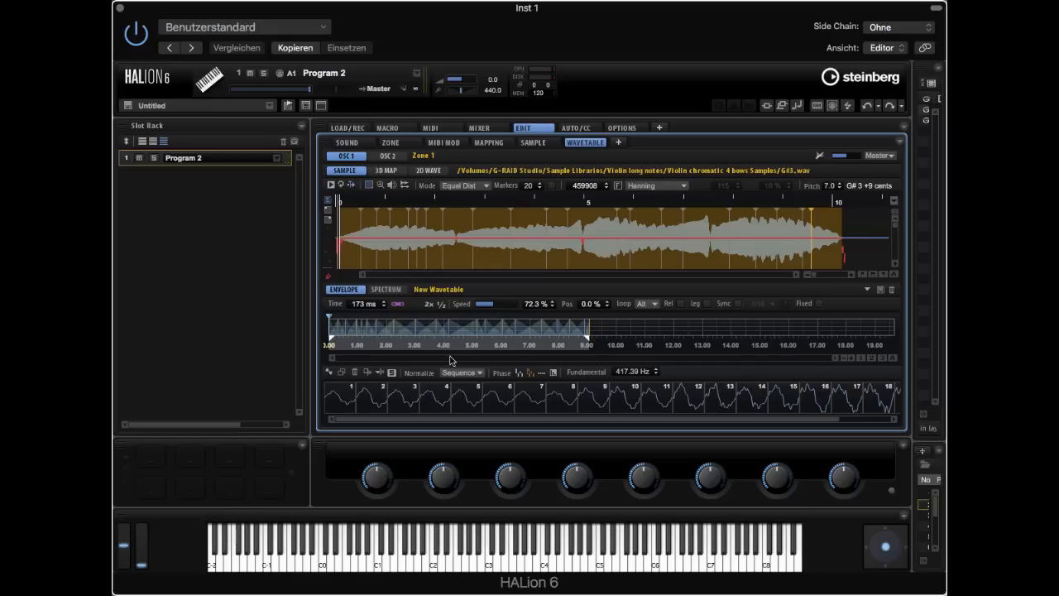
Select all the hand-placed waves and cut them from the wavetable
right_click(459, 404)
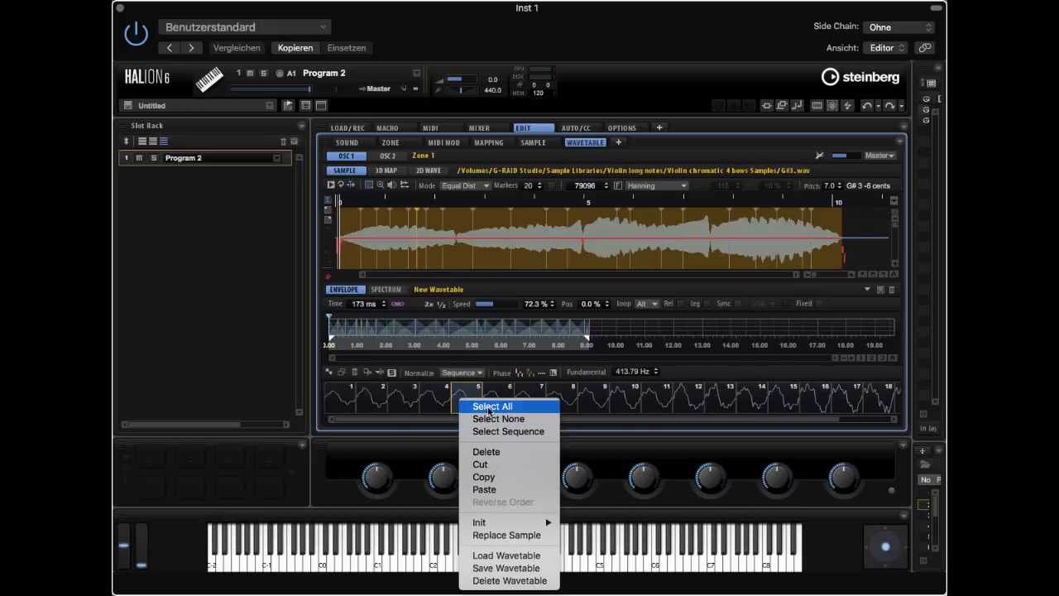
click(488, 409)
right_click(469, 389)
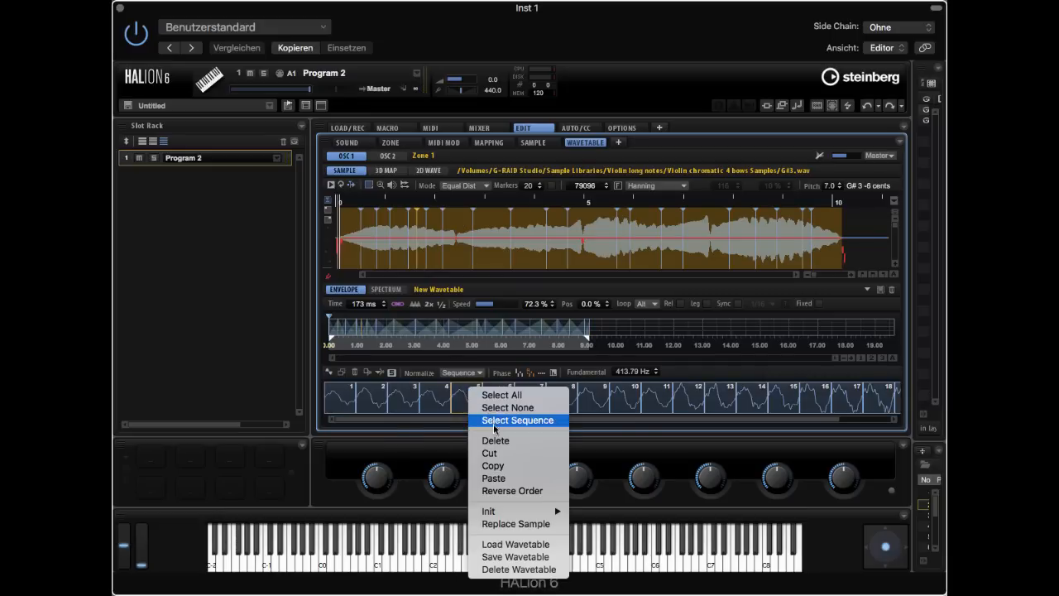
click(496, 453)
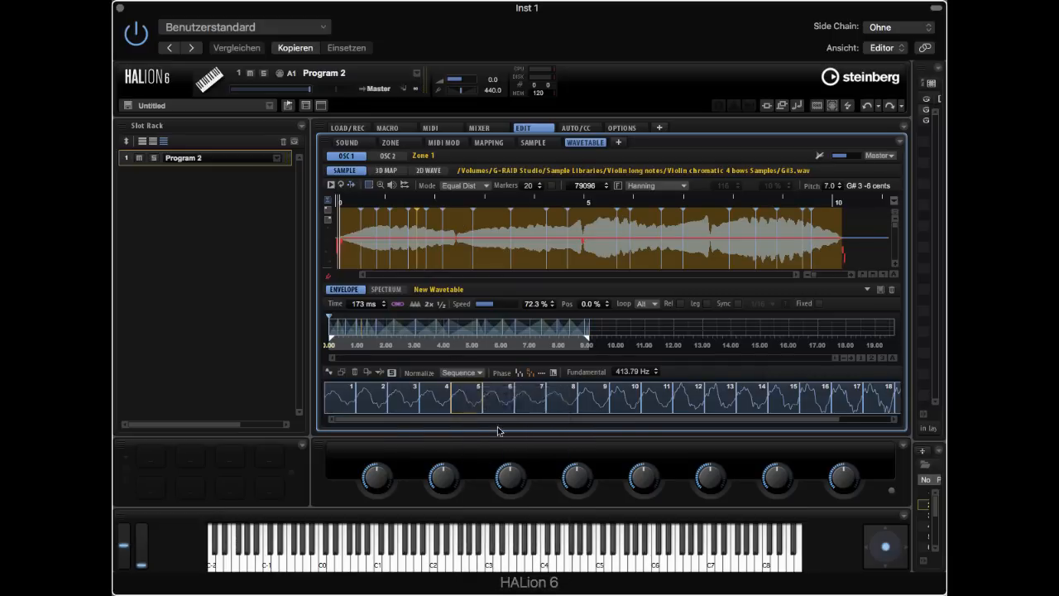
Set the marker extraction mode to Exponential and generate 100 markers across the sample
click(461, 187)
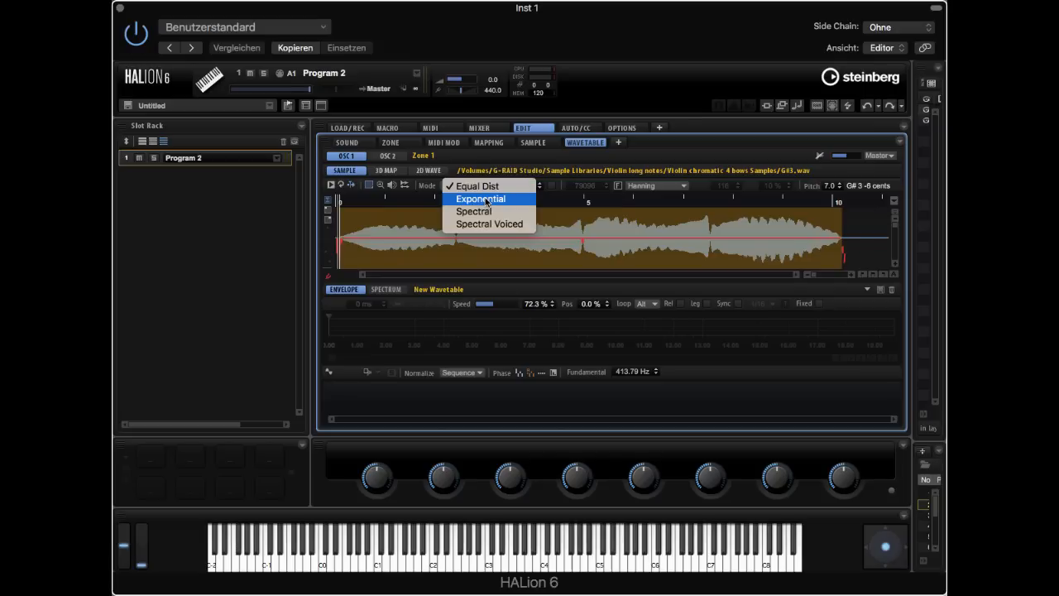
click(487, 200)
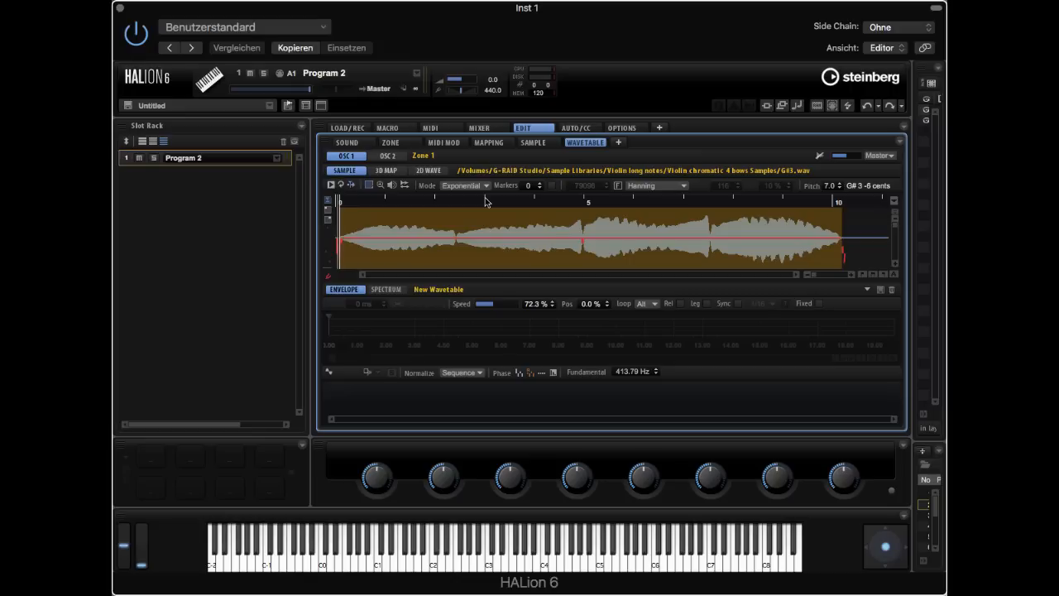
click(529, 187)
text(100)
key(Return)
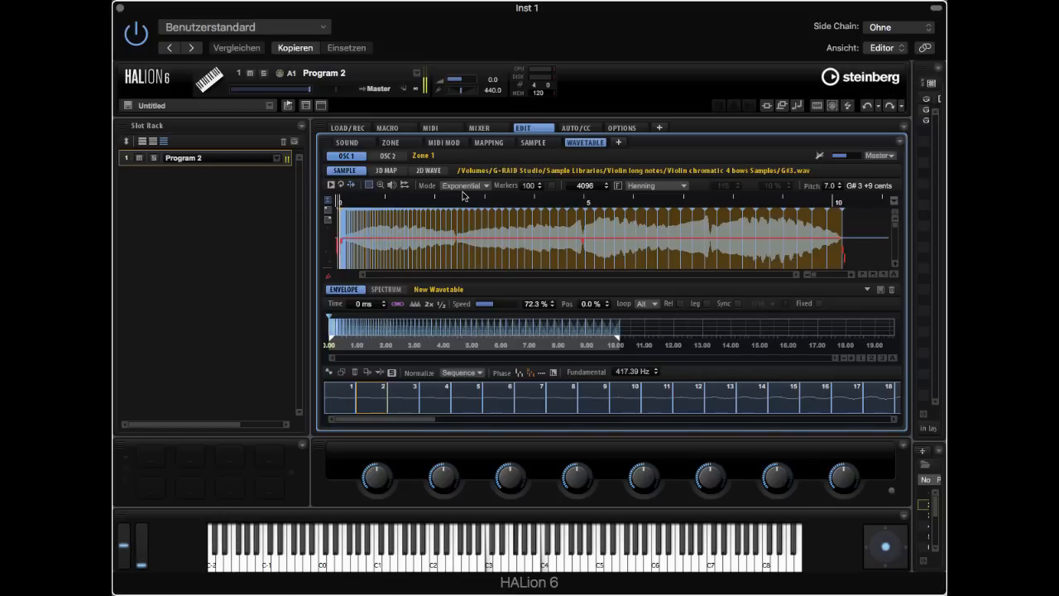
Select all the waves in the wavetable
right_click(465, 398)
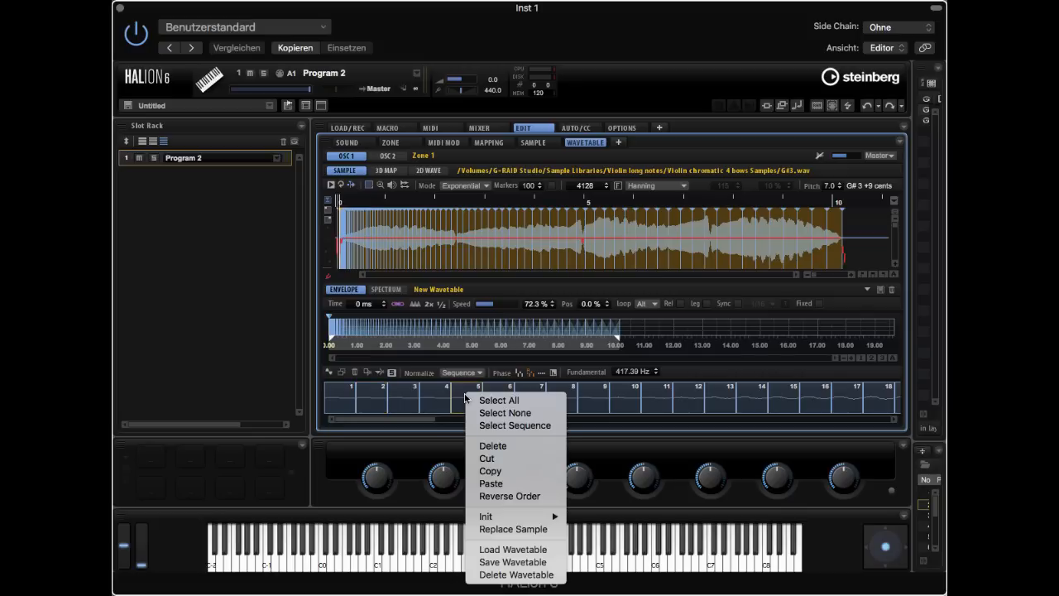
click(427, 395)
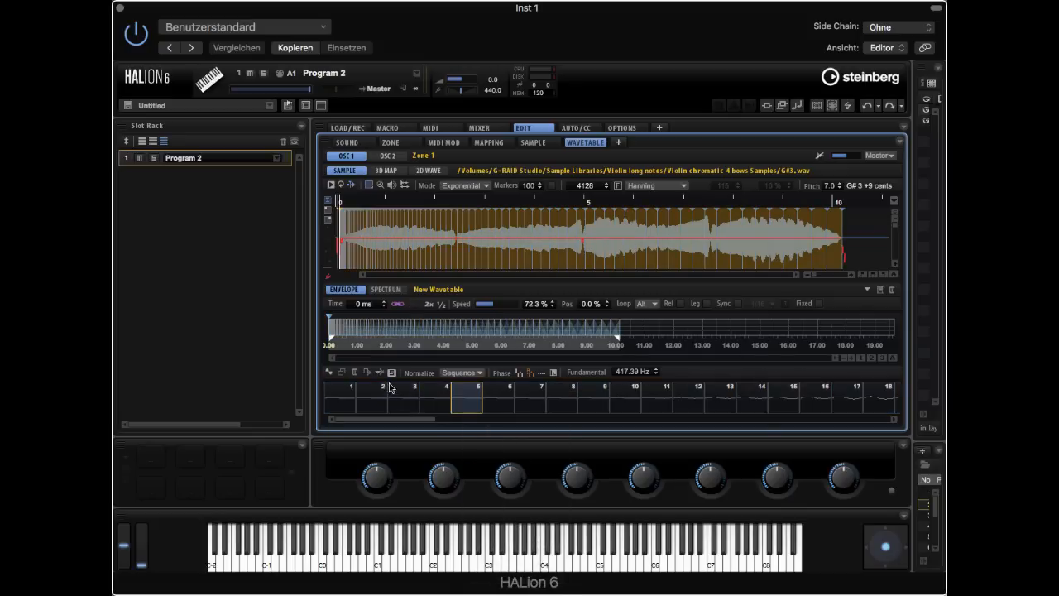
right_click(453, 398)
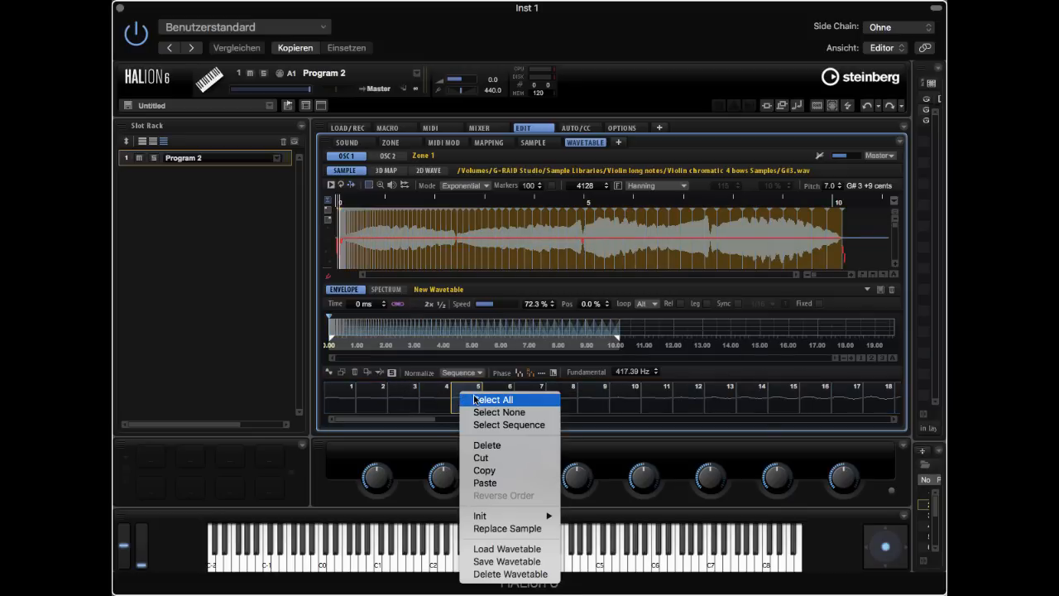
click(475, 400)
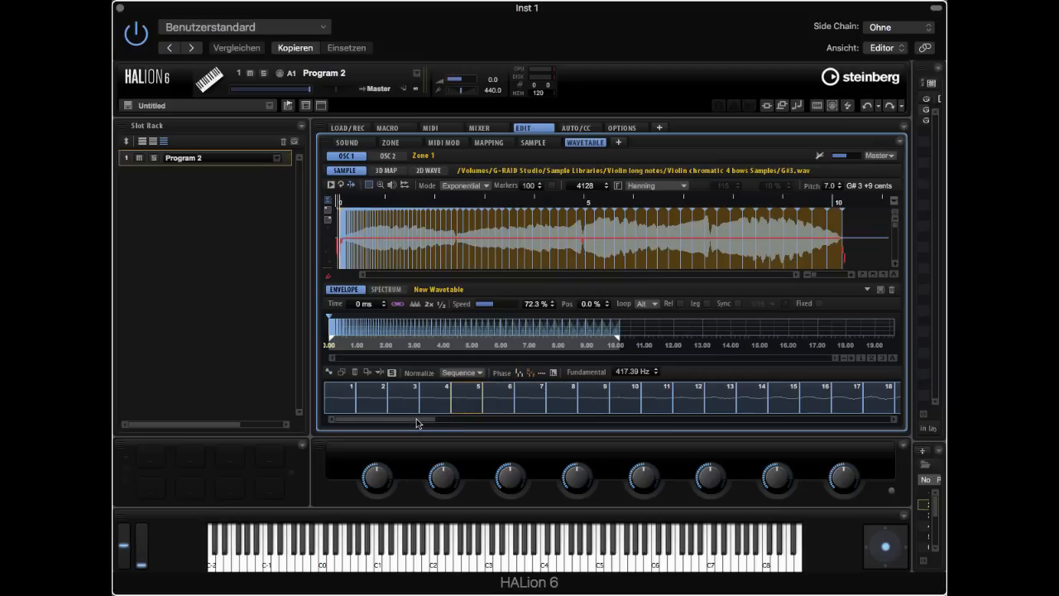
Show the spectrum of the selected waves and set its zoom to 16x
click(393, 291)
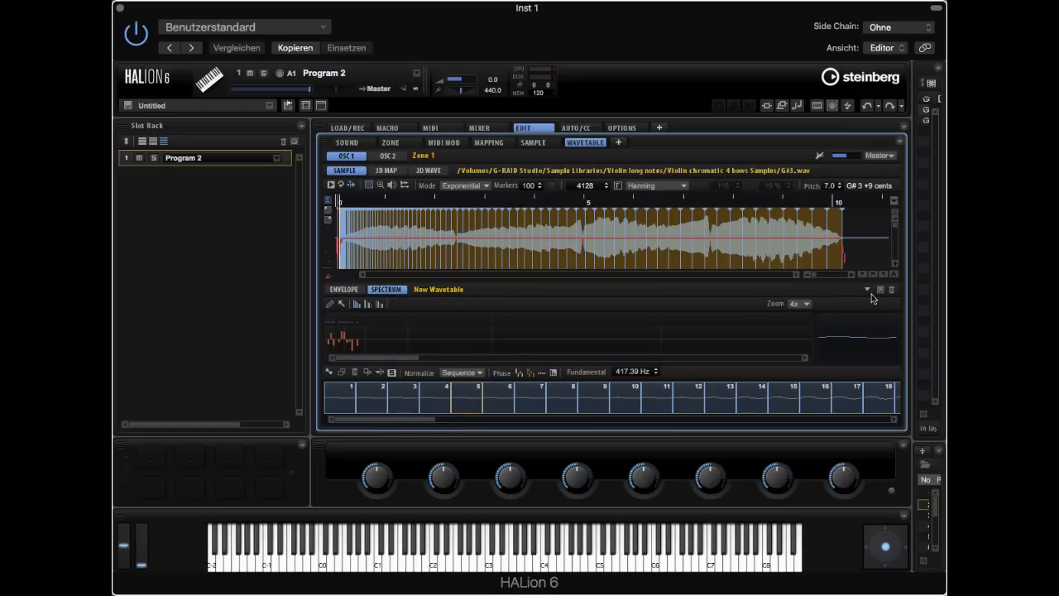
click(797, 303)
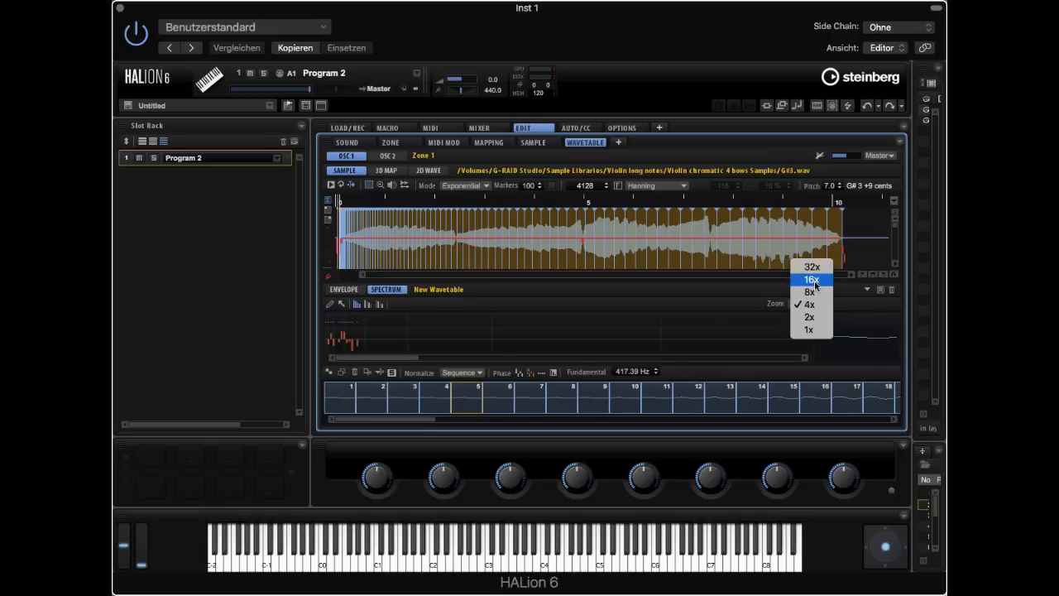
click(813, 292)
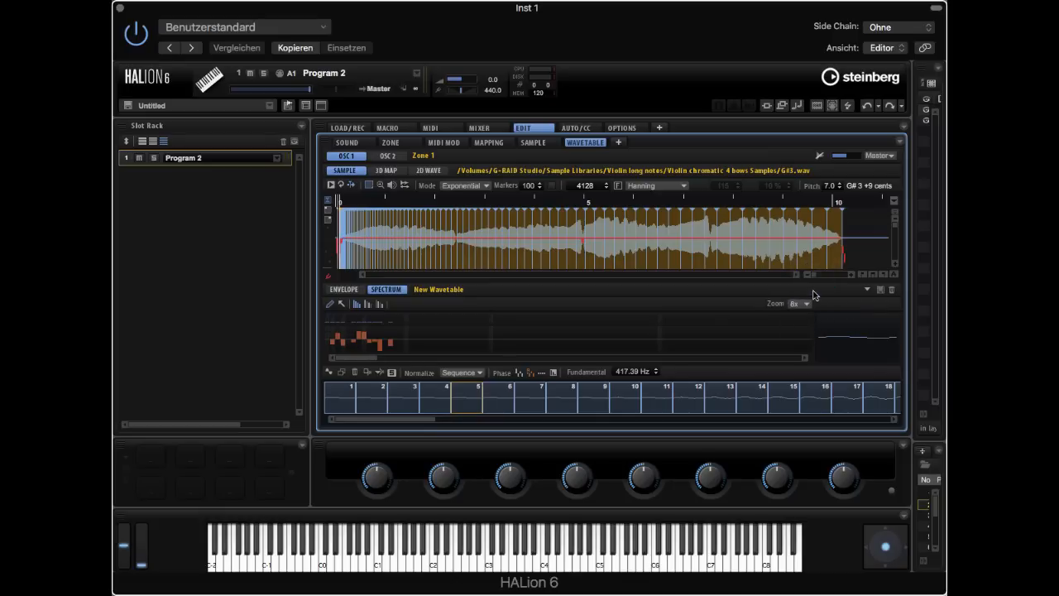
click(798, 304)
click(807, 280)
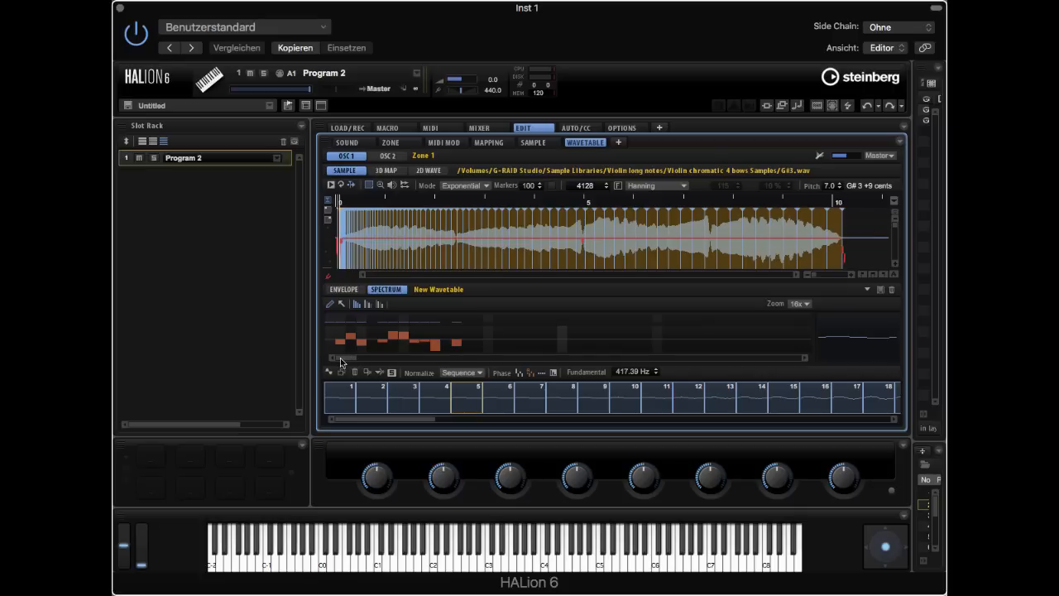
Set normalization to Wave and randomize the phase spectrum of the selected waves
click(463, 373)
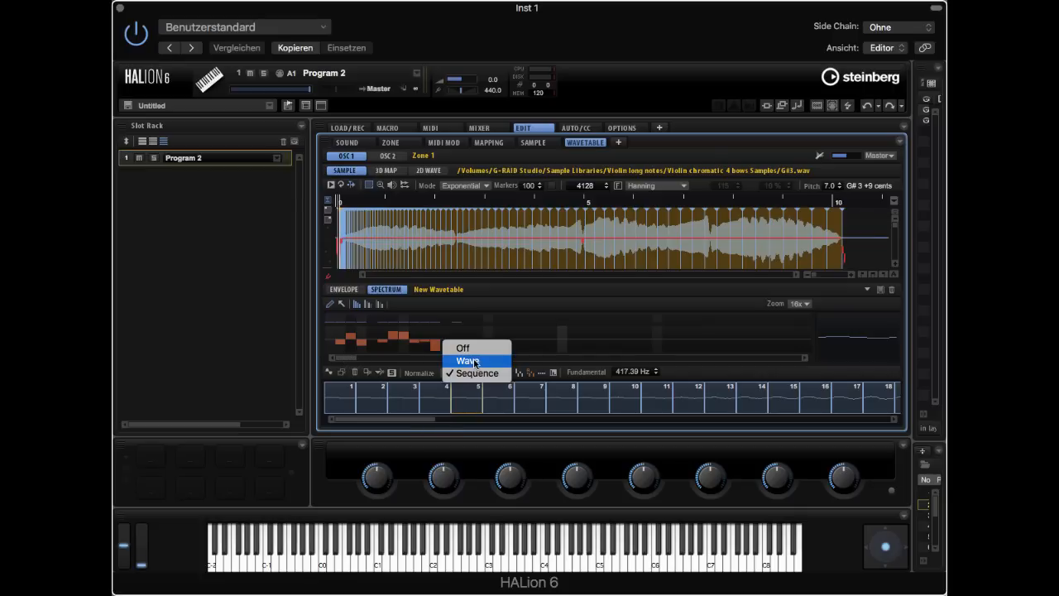
click(472, 360)
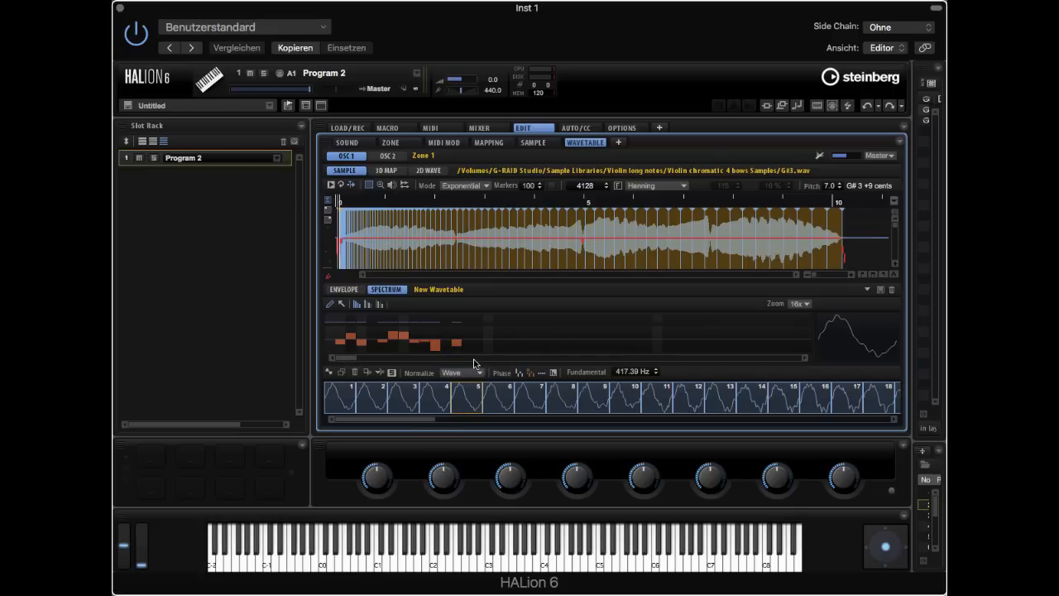
right_click(428, 335)
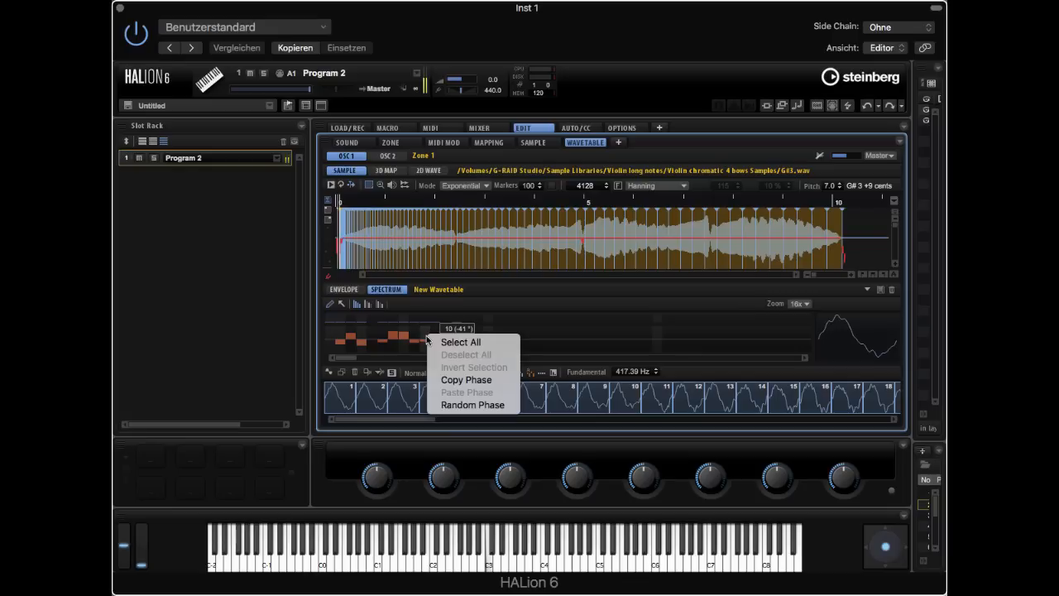
click(476, 405)
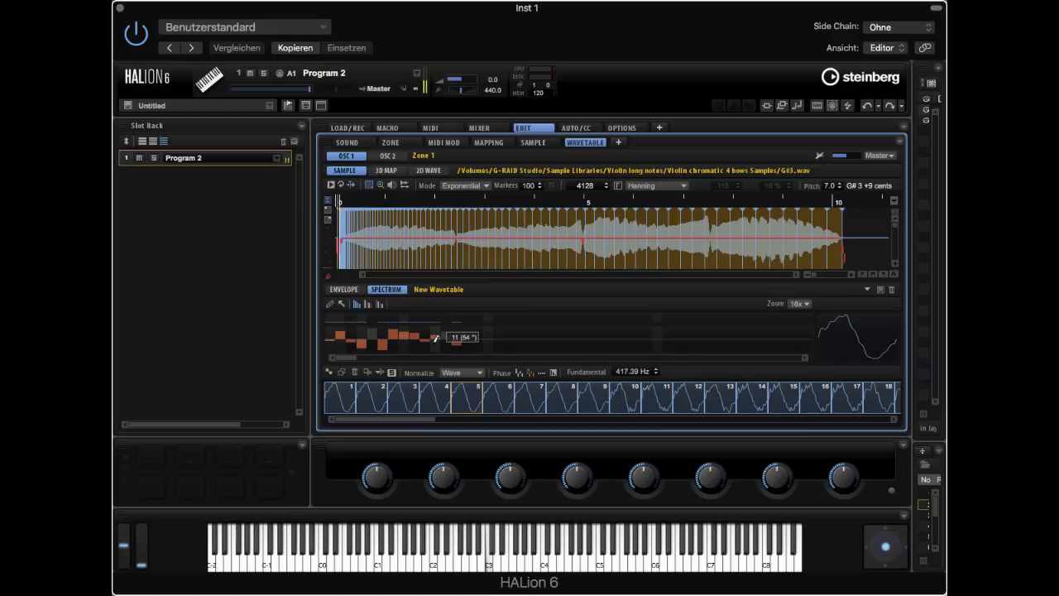
click(429, 400)
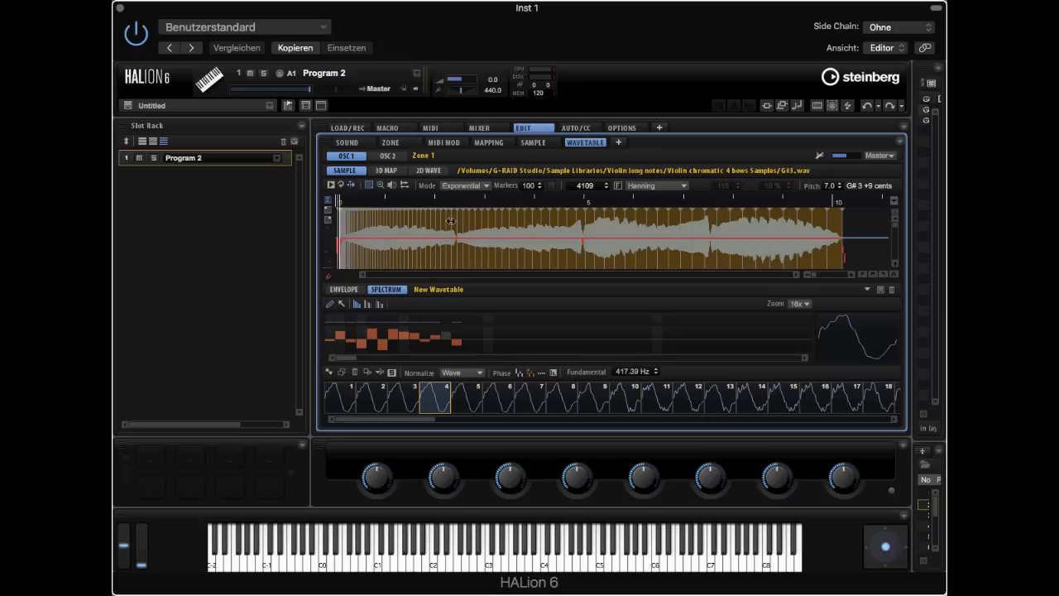
Change the marker extraction mode to Spectral and set its threshold to 1.0
click(462, 187)
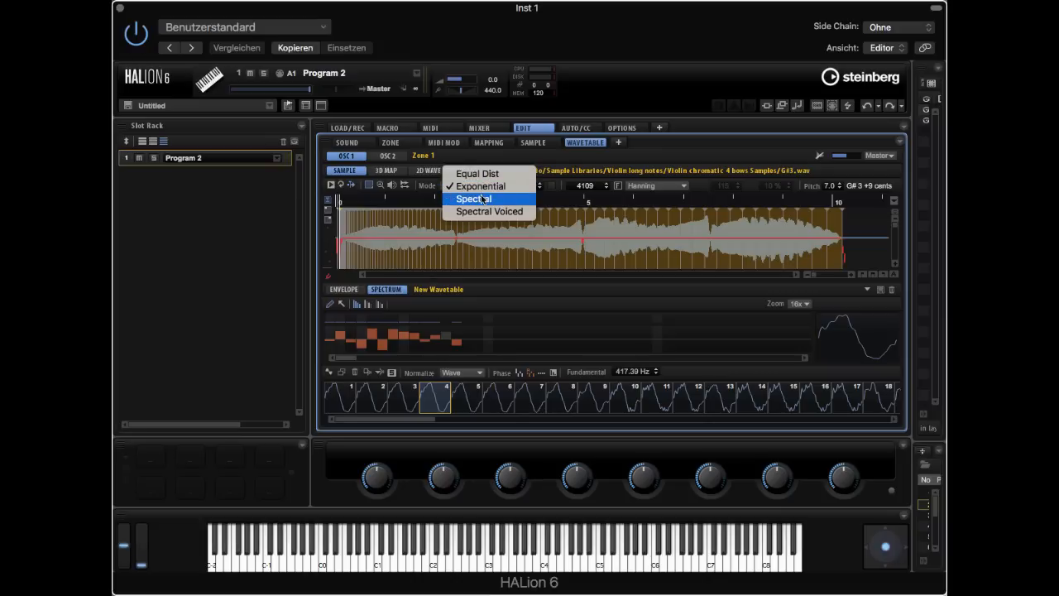
click(484, 199)
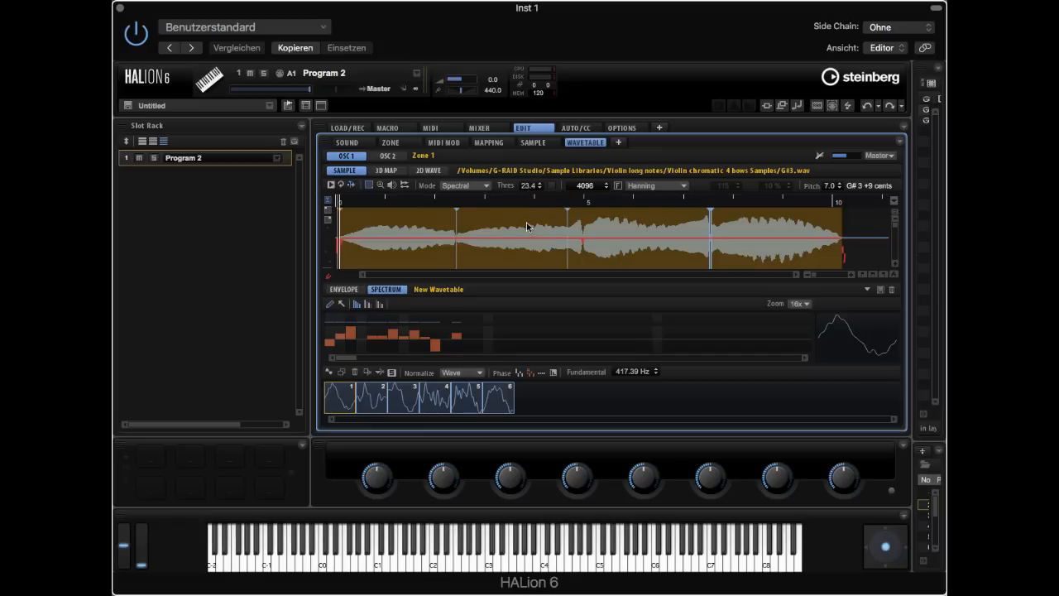
double_click(527, 187)
text(0)
key(Return)
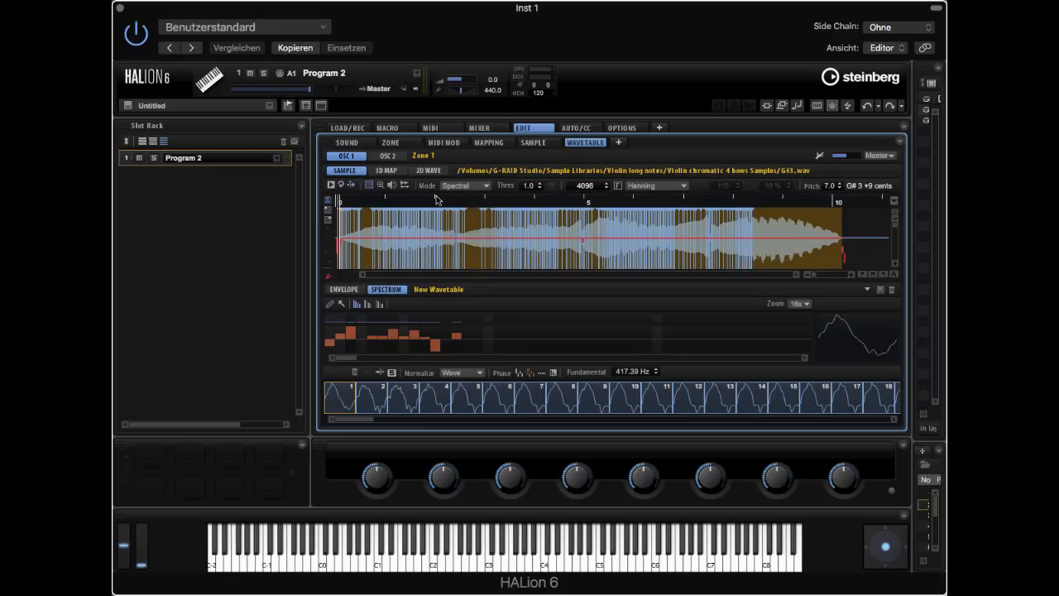
Set the marker extraction mode to Spectral Voiced and the analysis window to Blackman
click(464, 186)
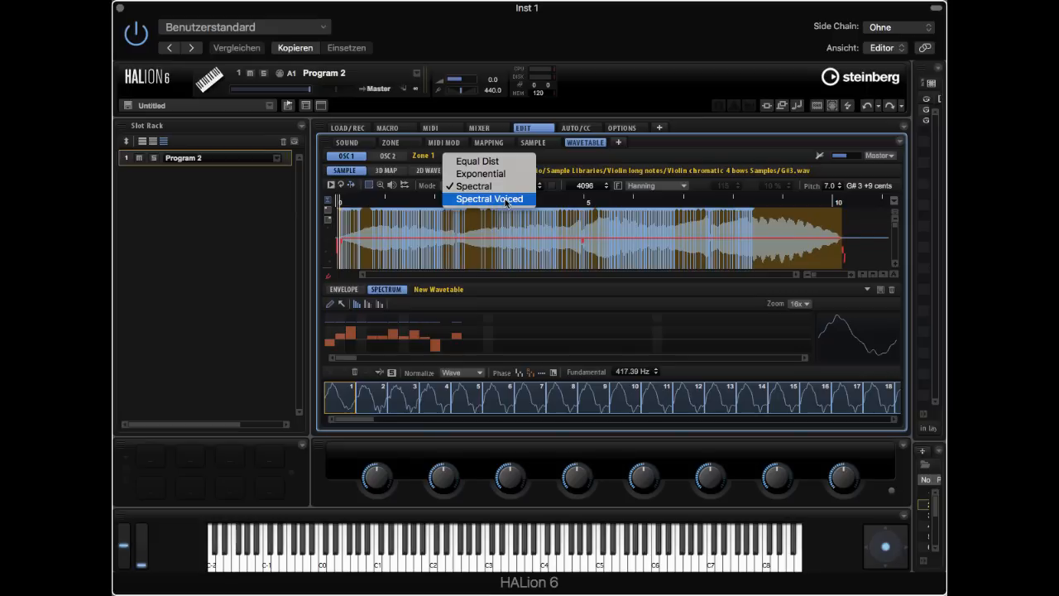
click(506, 200)
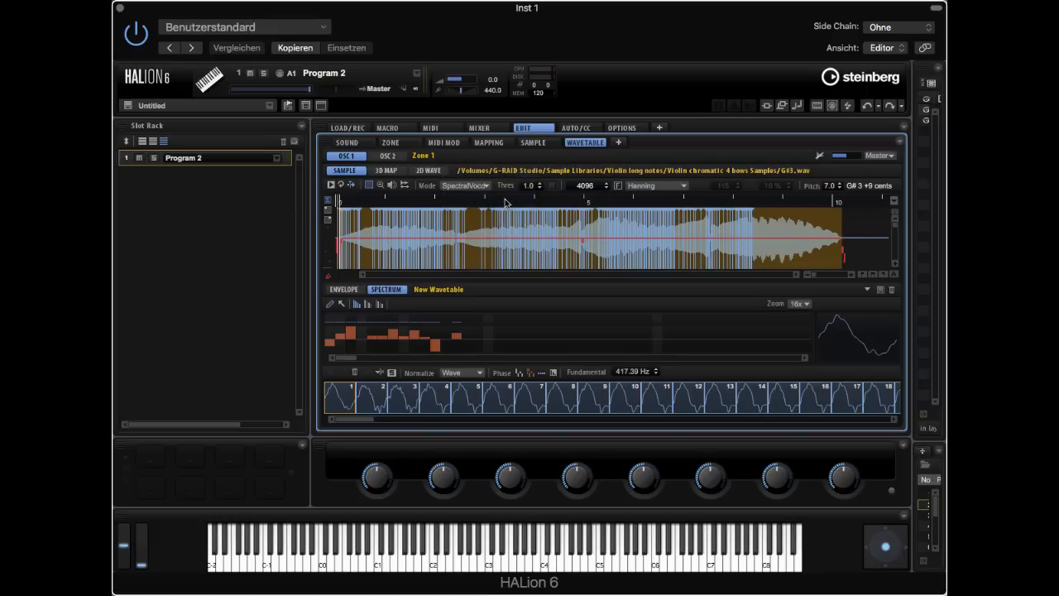
click(653, 187)
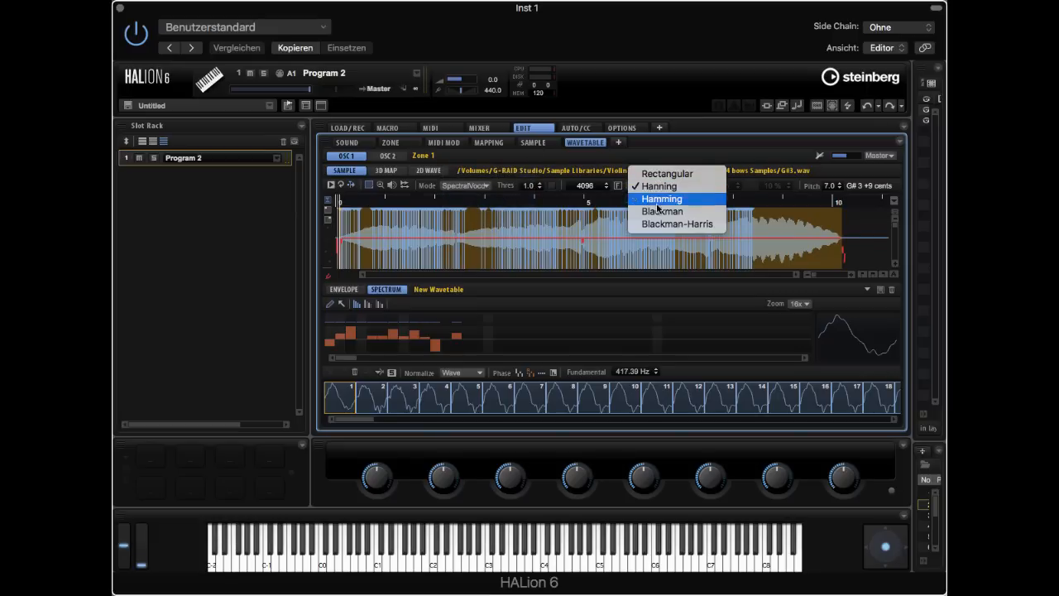
click(658, 211)
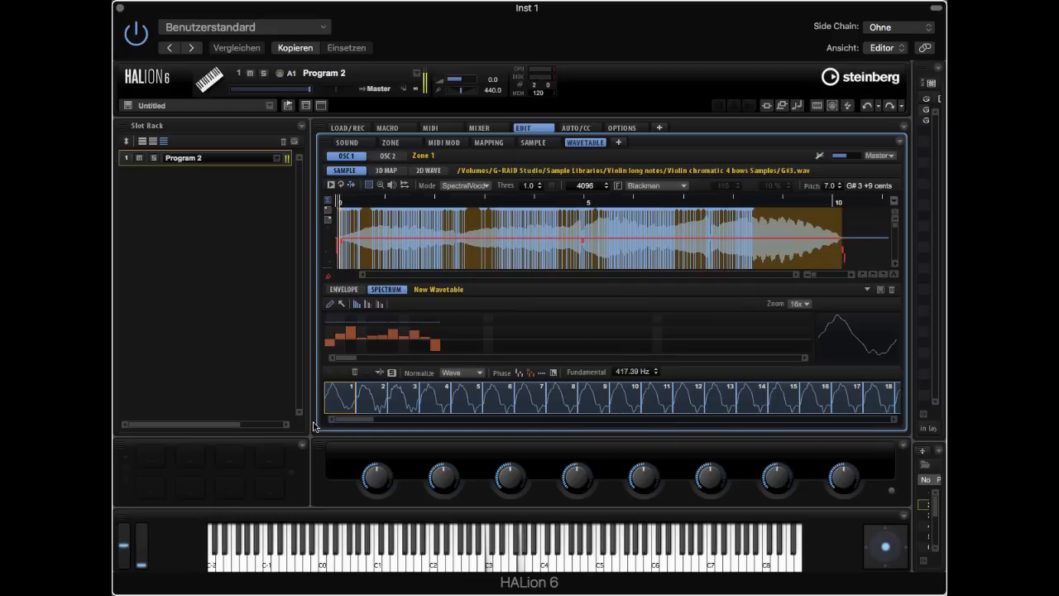
drag(339, 421, 933, 423)
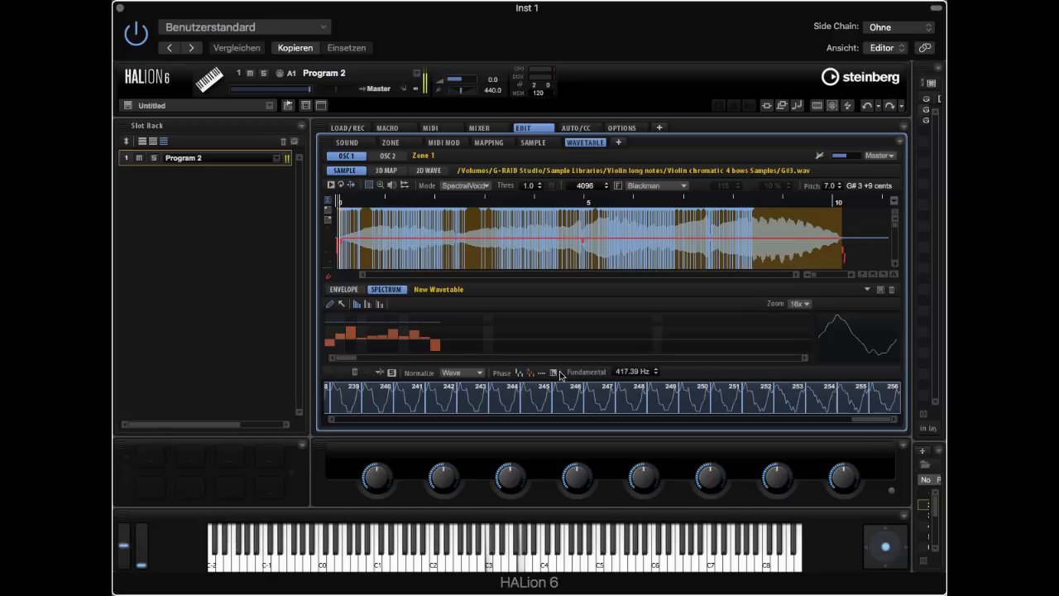
Distribute 256 markers across the sample in Equal Dist mode and set wave normalization to Sequence
click(343, 289)
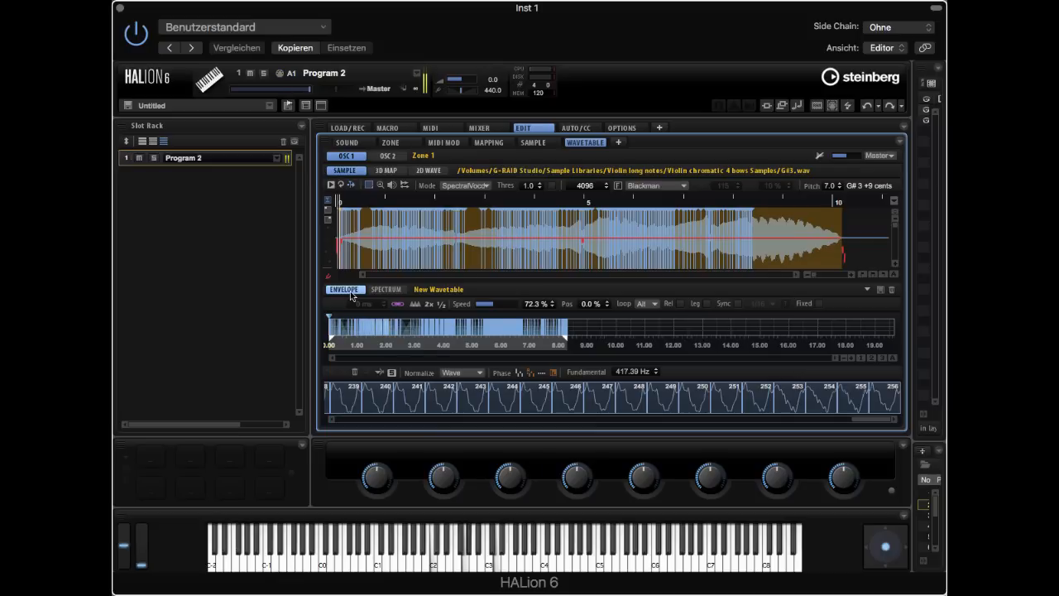
click(463, 185)
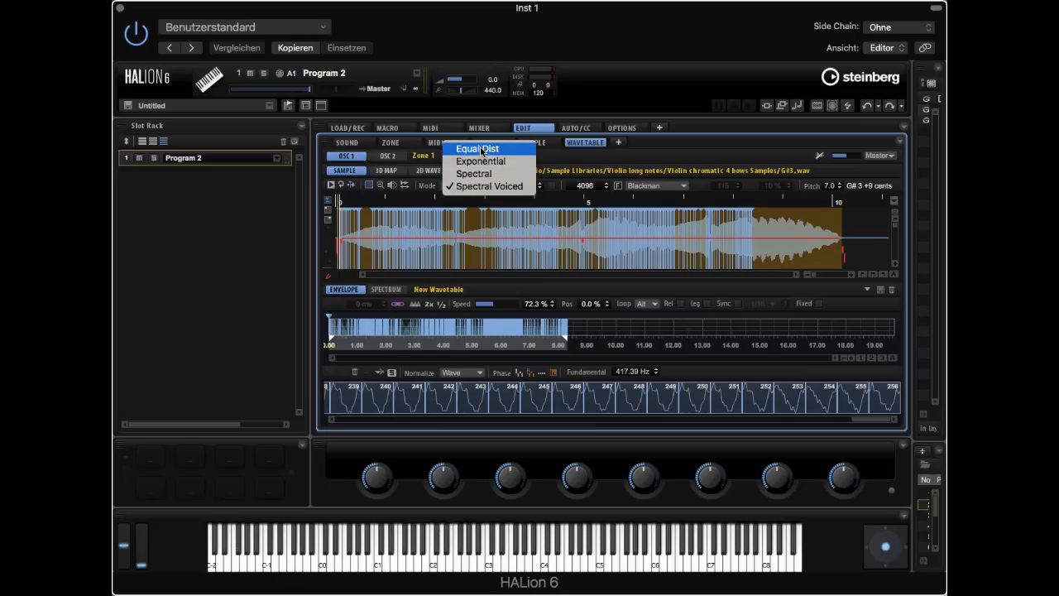
click(483, 152)
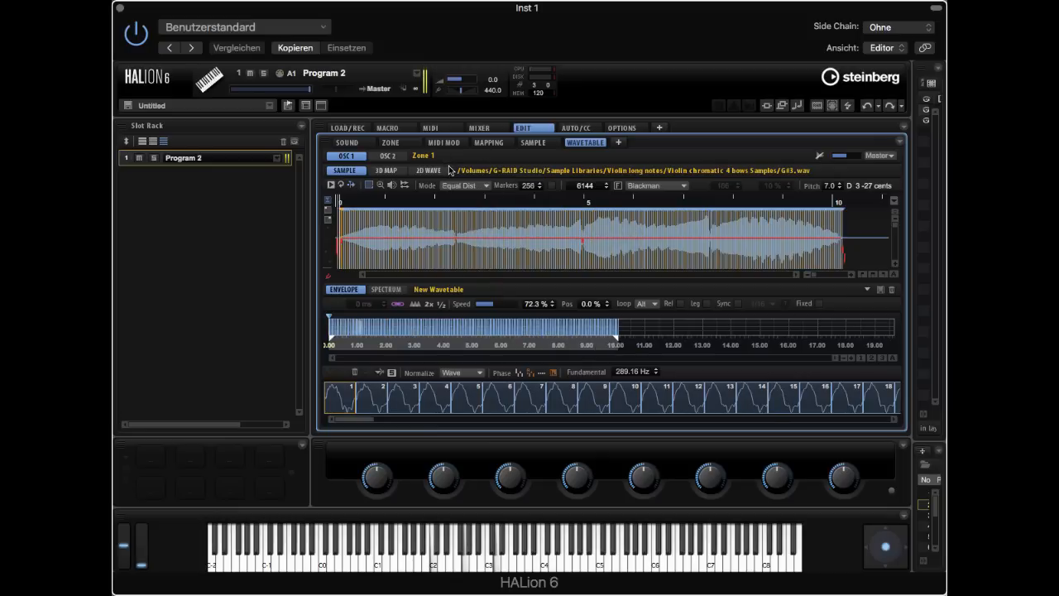
click(455, 374)
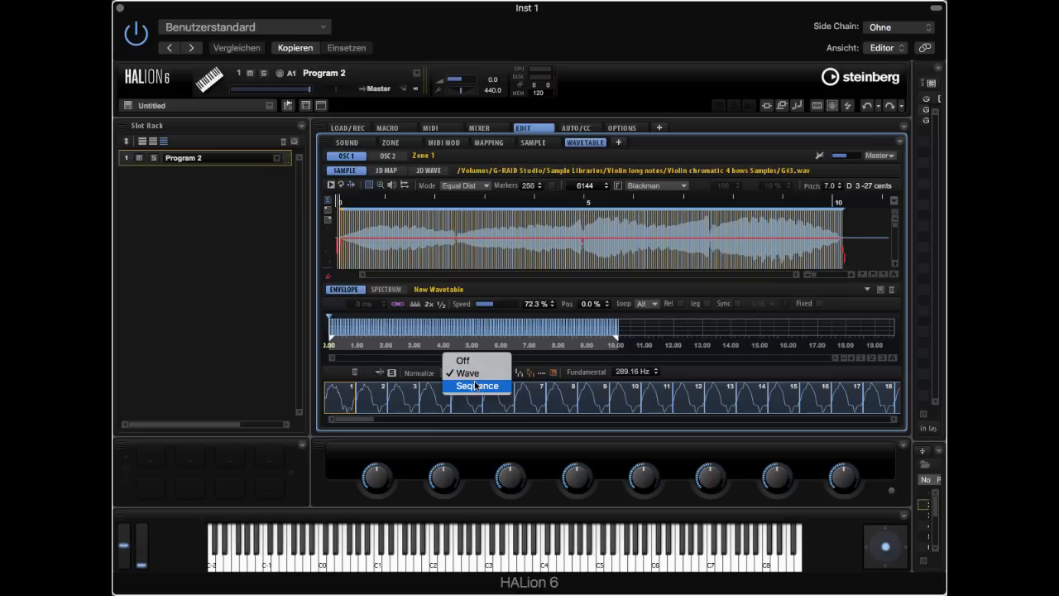
click(480, 386)
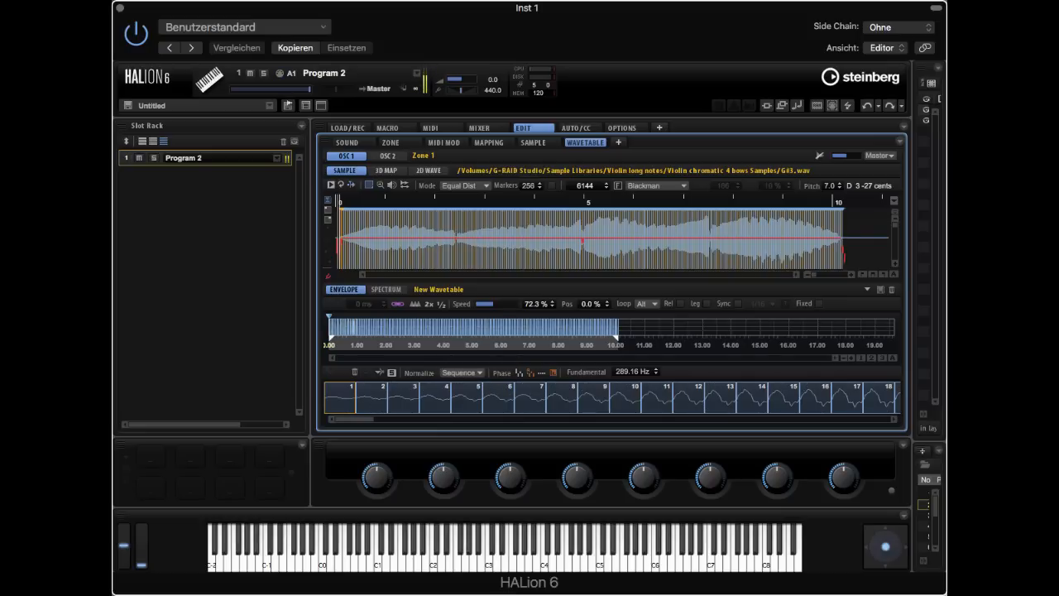
In the zone settings, set the level of wavetable oscillator 1 to 50.5 %
click(392, 146)
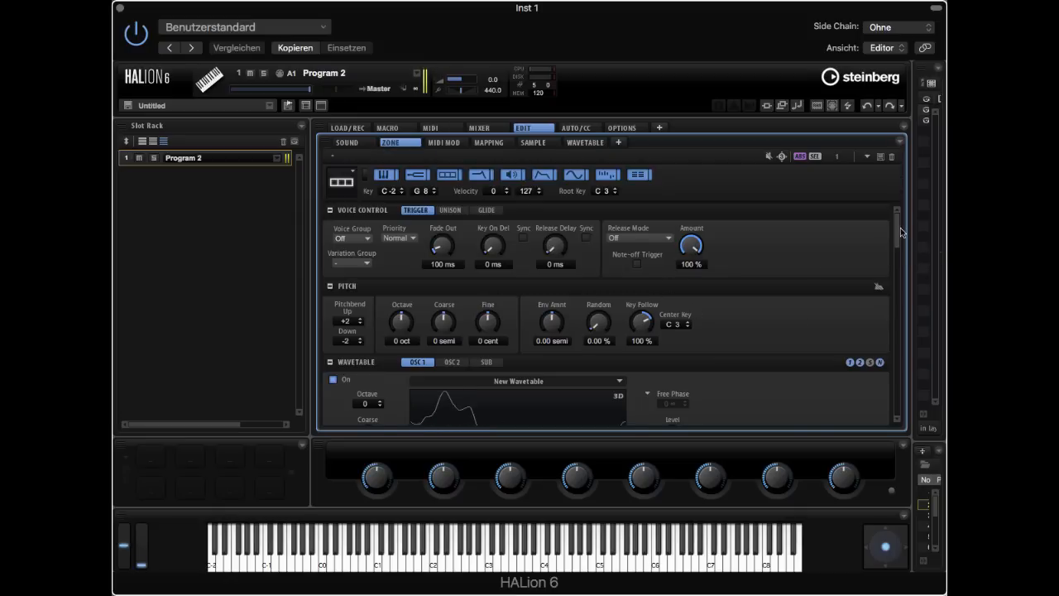
drag(896, 232, 897, 258)
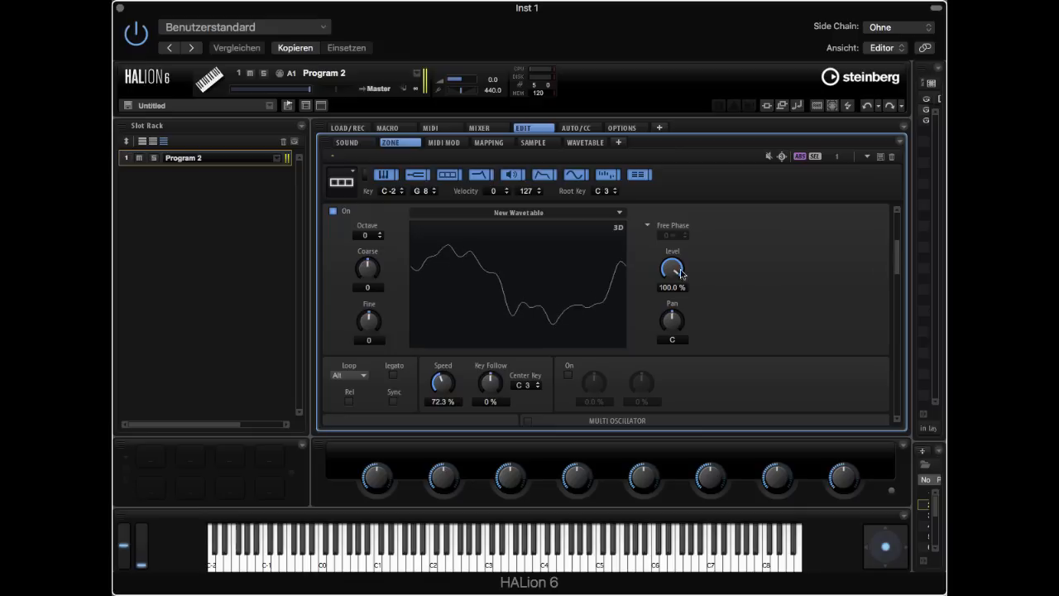
drag(678, 272, 678, 322)
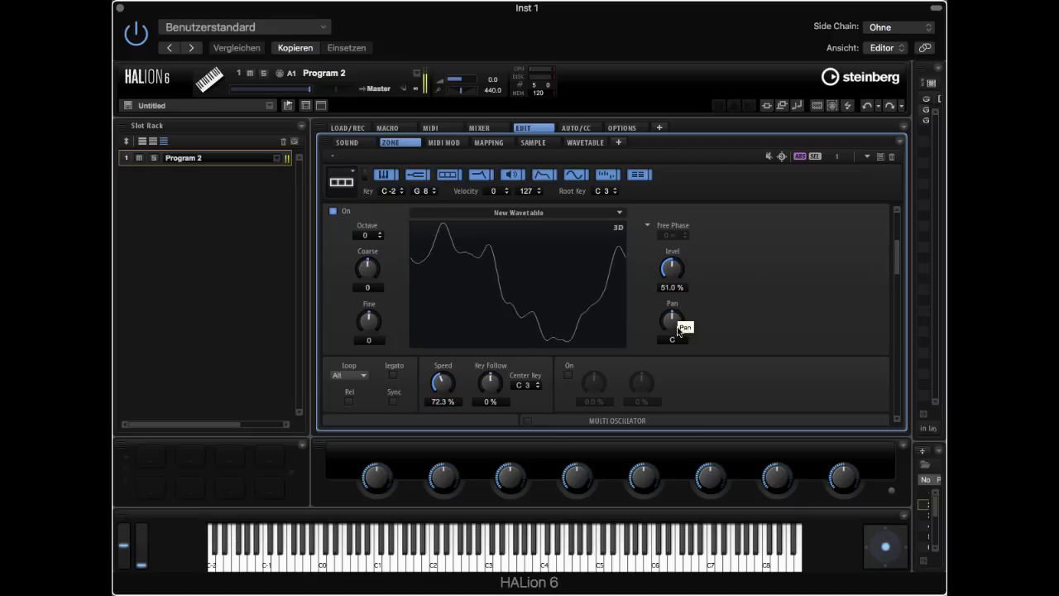
Enable the multi oscillator for oscillator 1 with 4.1 voices and a detune of 8
scroll(791, 317, down, 2)
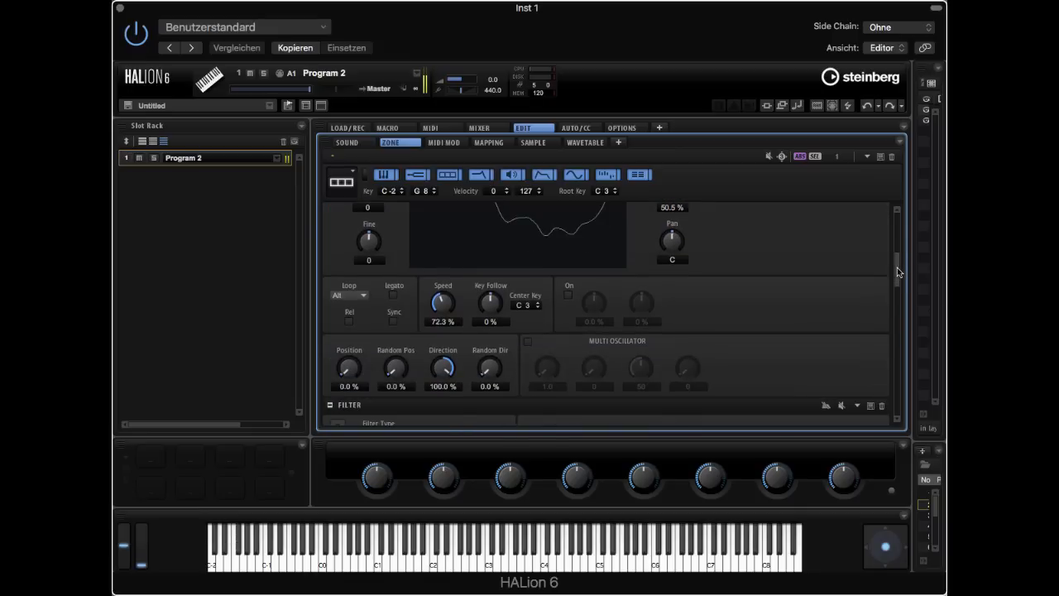
click(527, 342)
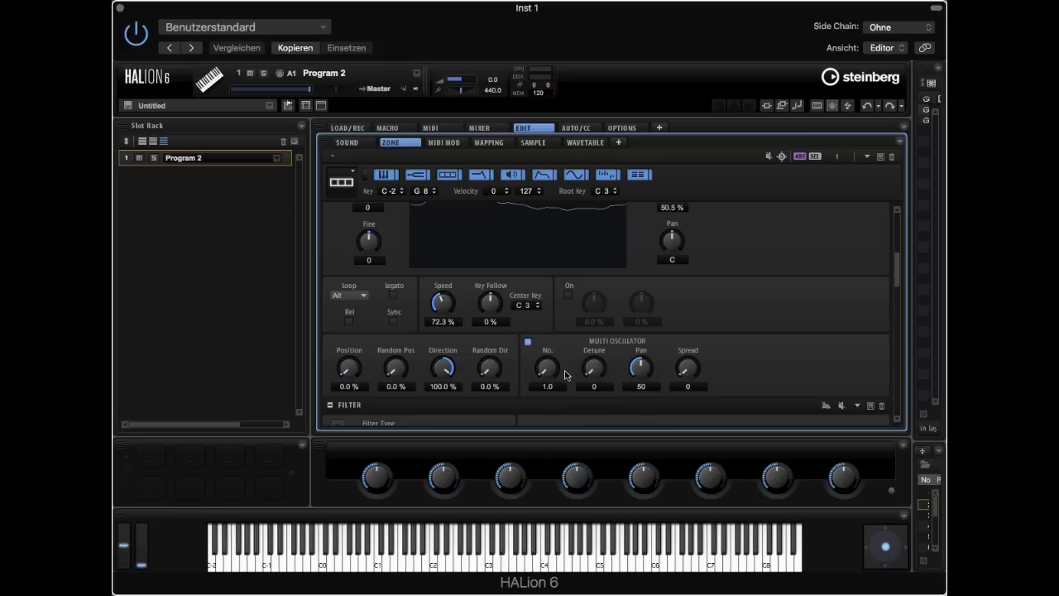
drag(551, 381, 562, 207)
drag(557, 374, 557, 439)
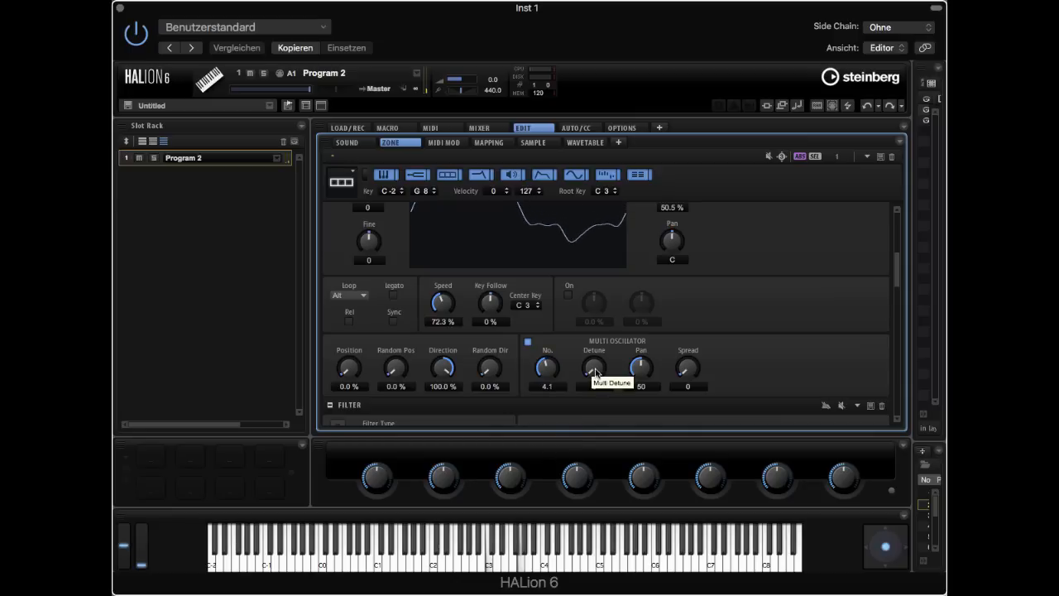
drag(595, 372, 601, 366)
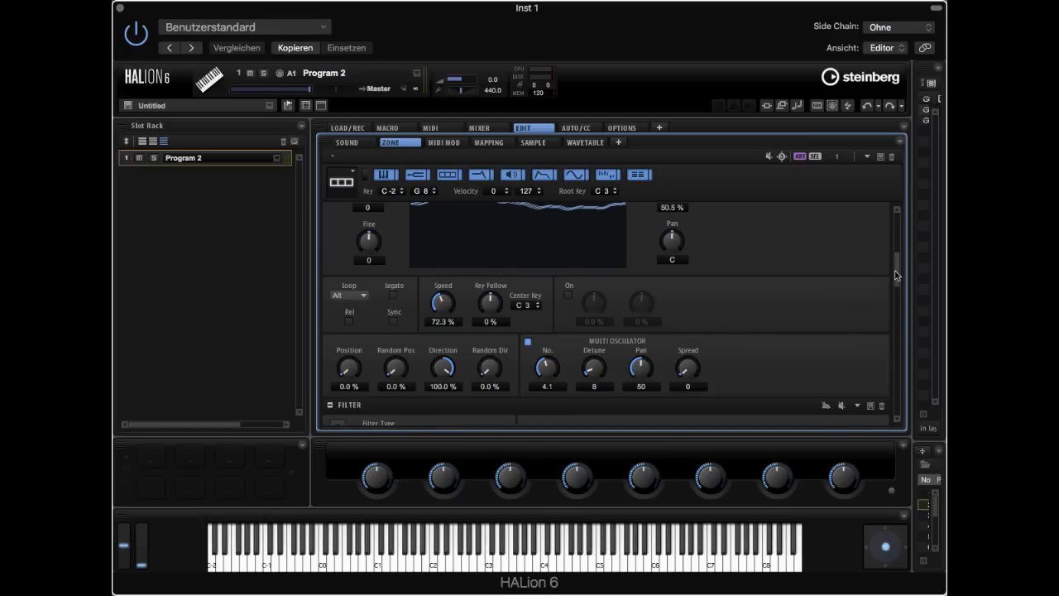
Display the unison settings of the zone's voice control
drag(896, 276, 898, 216)
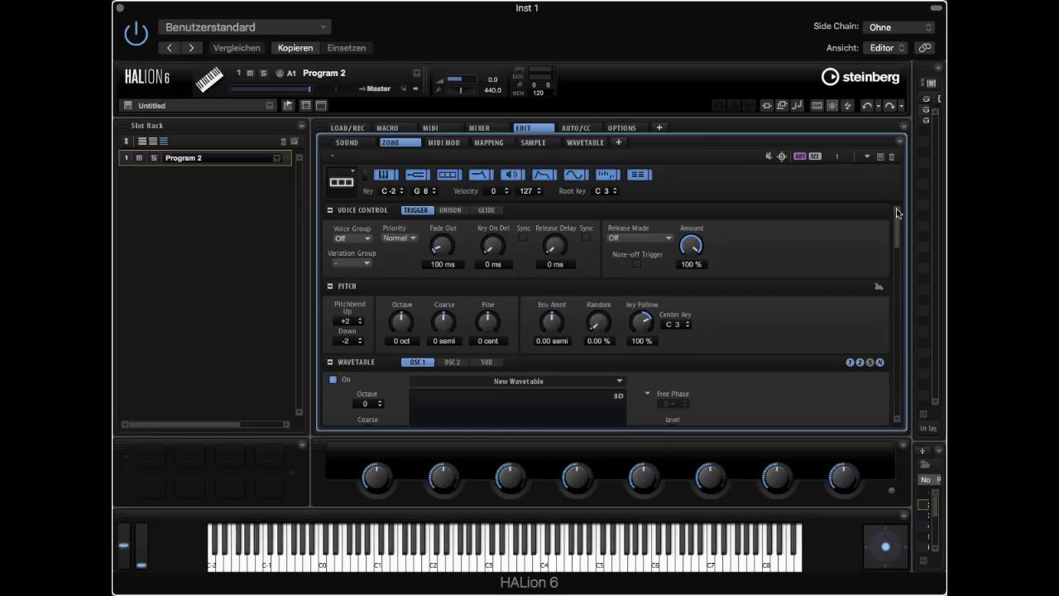
click(450, 210)
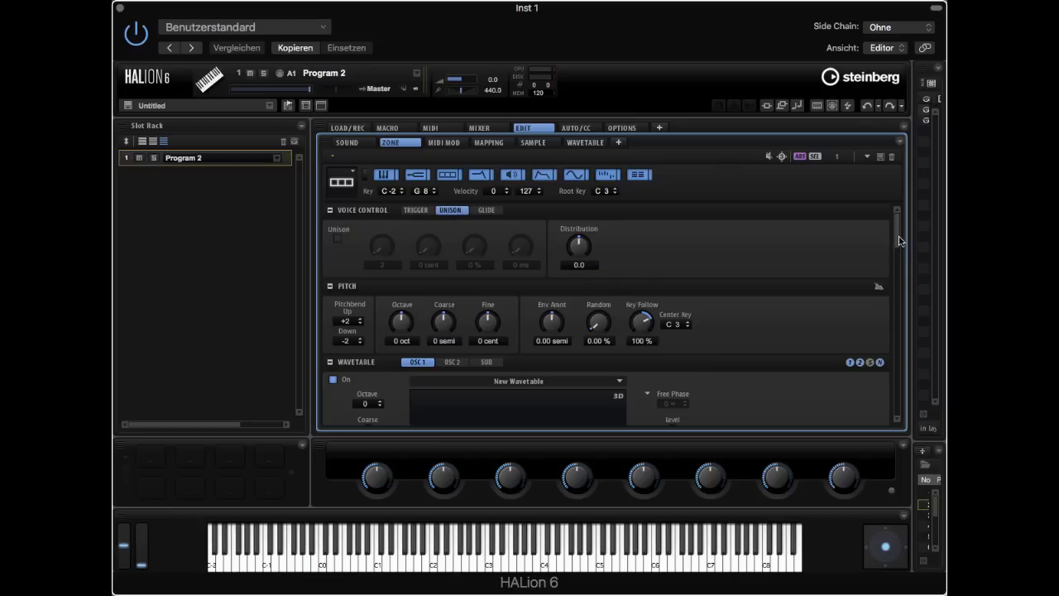
Set the unison distribution in the zone's voice control to 33.3
drag(899, 240, 899, 277)
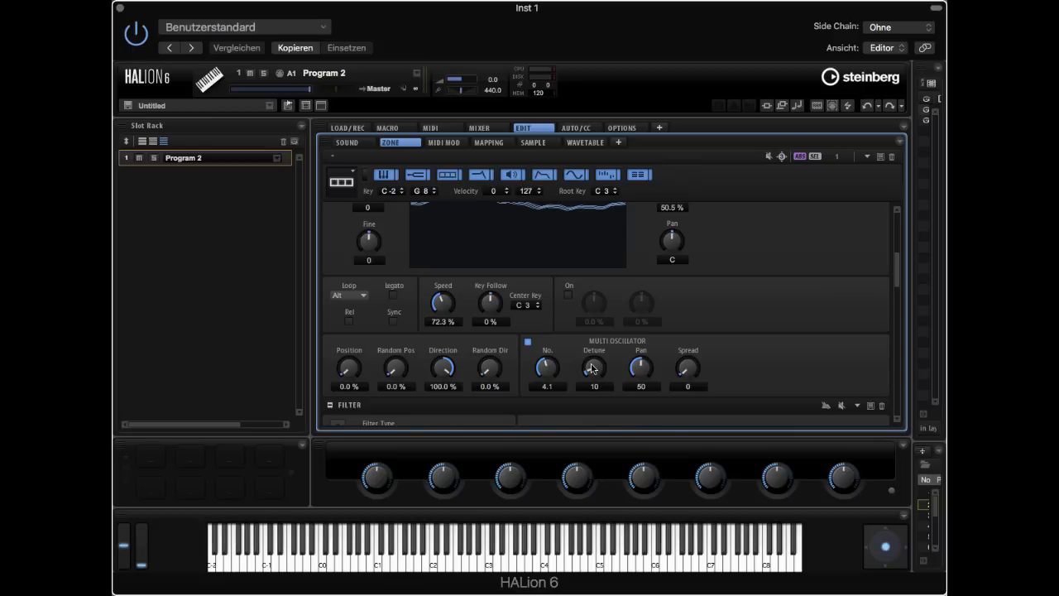
drag(900, 274, 870, 157)
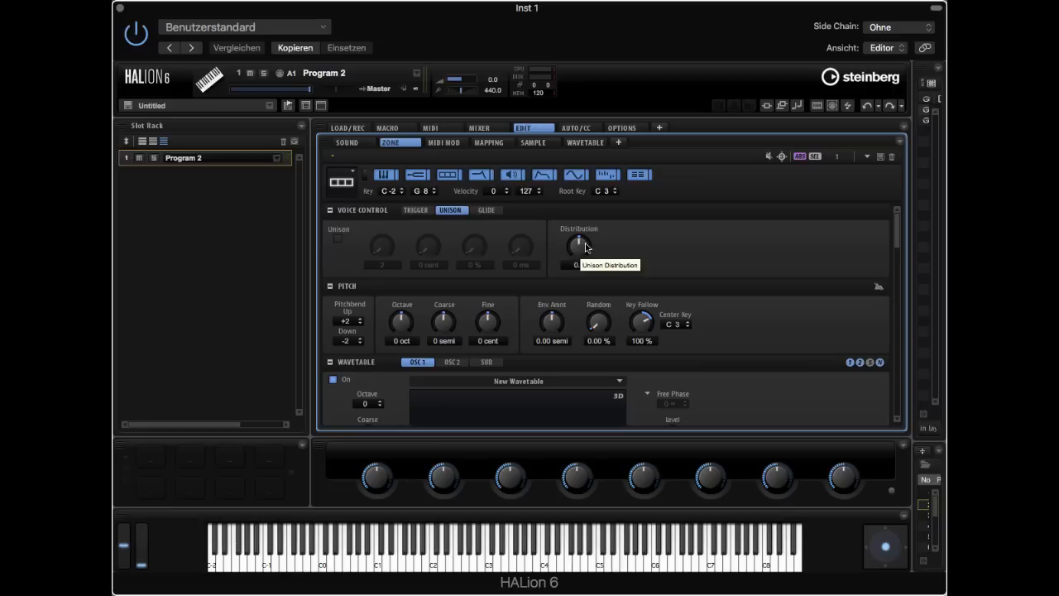
drag(582, 248, 582, 145)
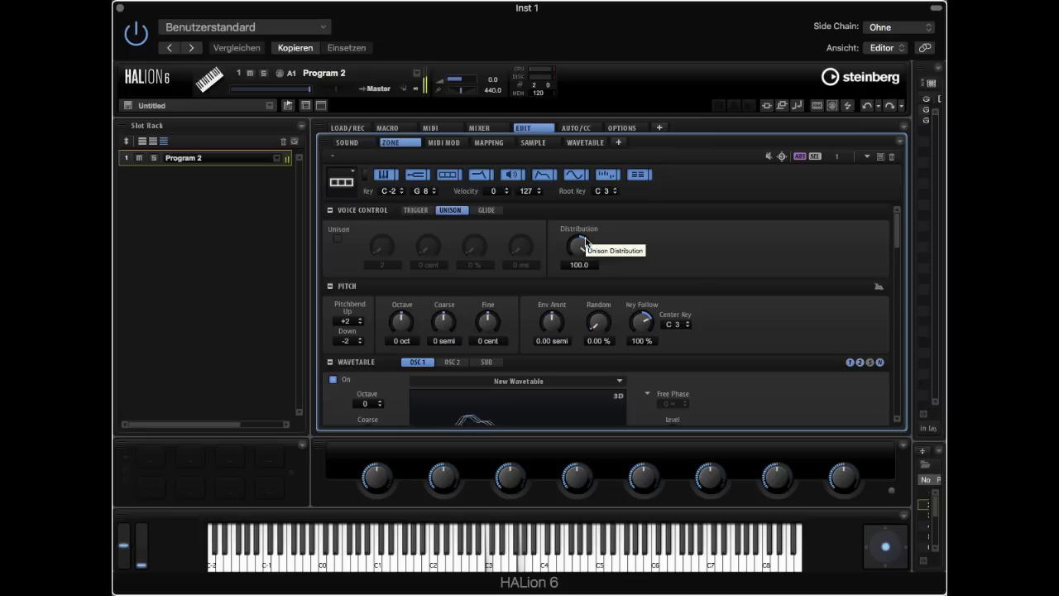
drag(585, 243, 598, 295)
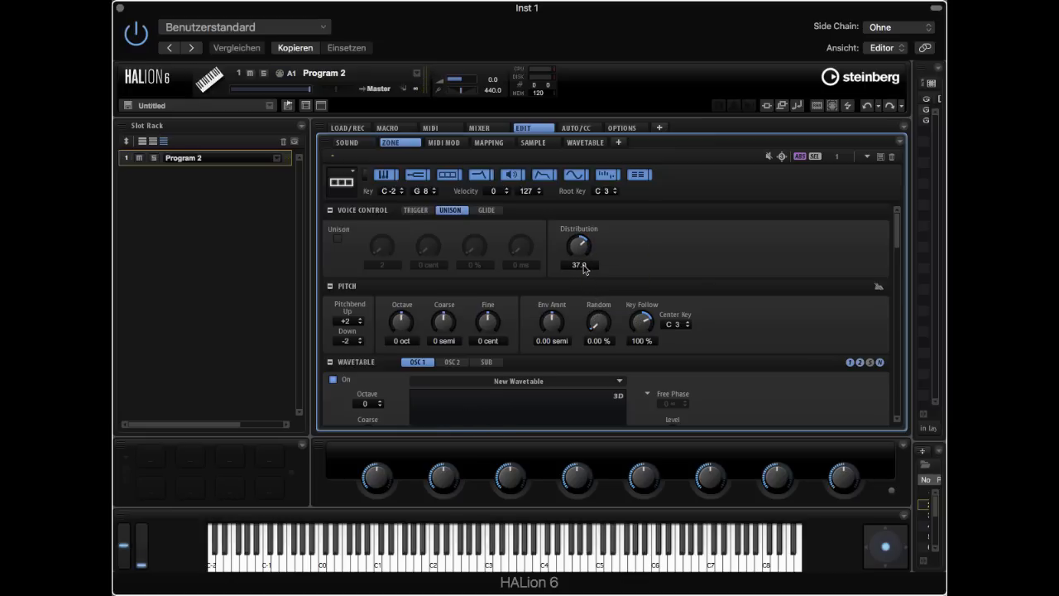
double_click(583, 265)
text(33.3)
key(Return)
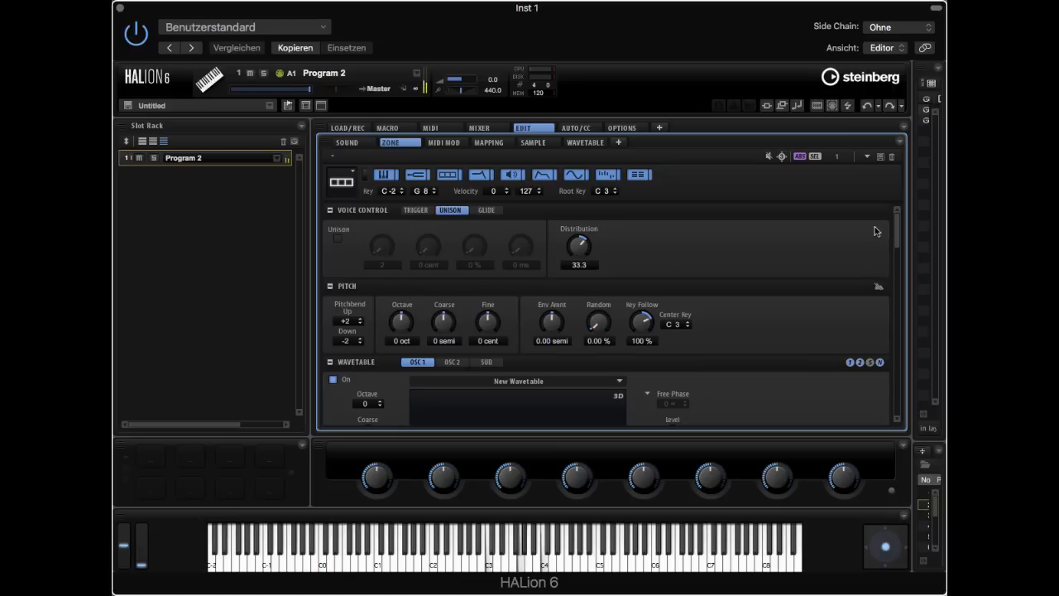
Set the multi oscillator of oscillator 1 to a detune of 7, a pan of 100 and a spread of 57
drag(898, 228, 898, 270)
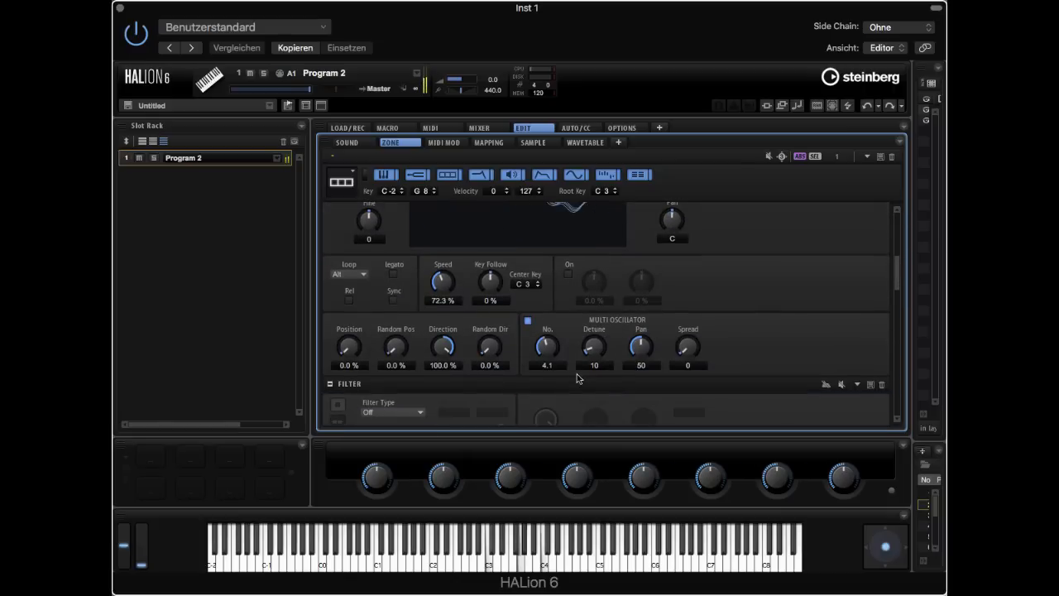
mouse_move(590, 357)
mouse_down()
mouse_move(596, 365)
mouse_move(603, 302)
mouse_move(604, 363)
mouse_move(588, 355)
mouse_up()
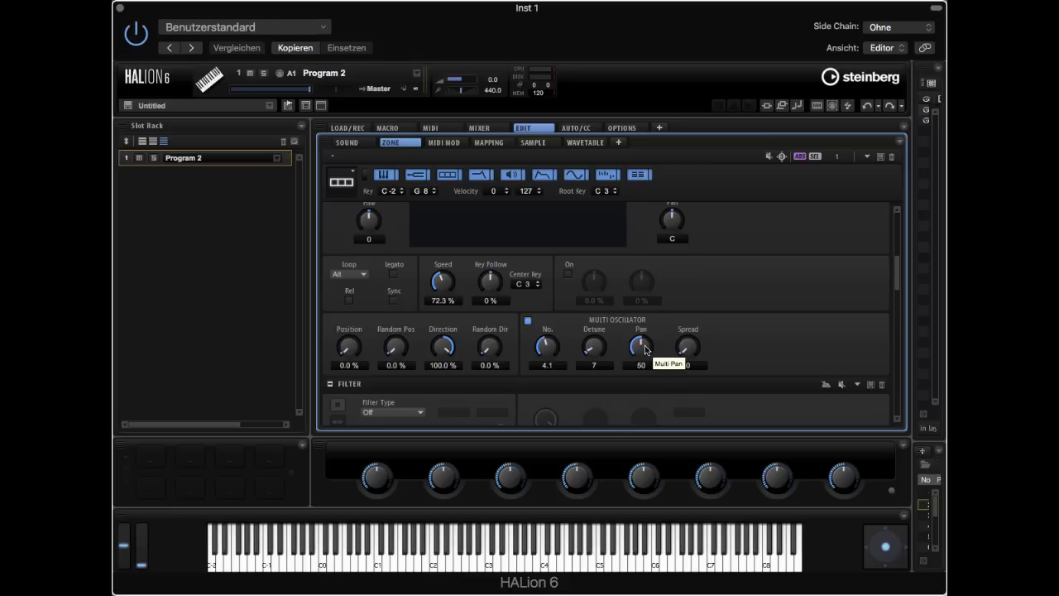
drag(645, 349, 654, 309)
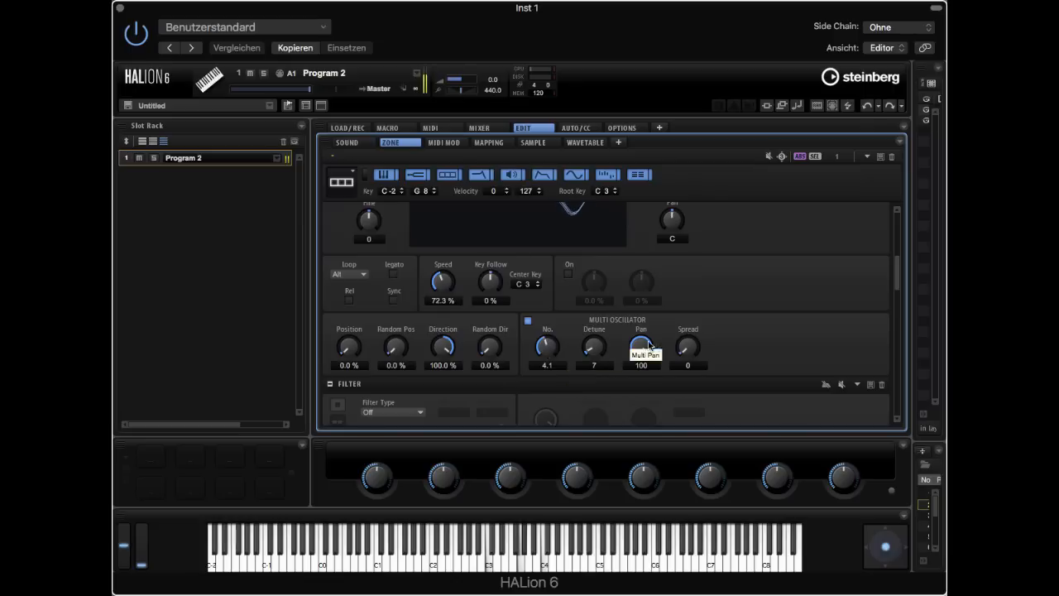
drag(638, 348, 661, 331)
mouse_move(600, 349)
mouse_down()
mouse_move(594, 322)
mouse_move(597, 347)
mouse_up()
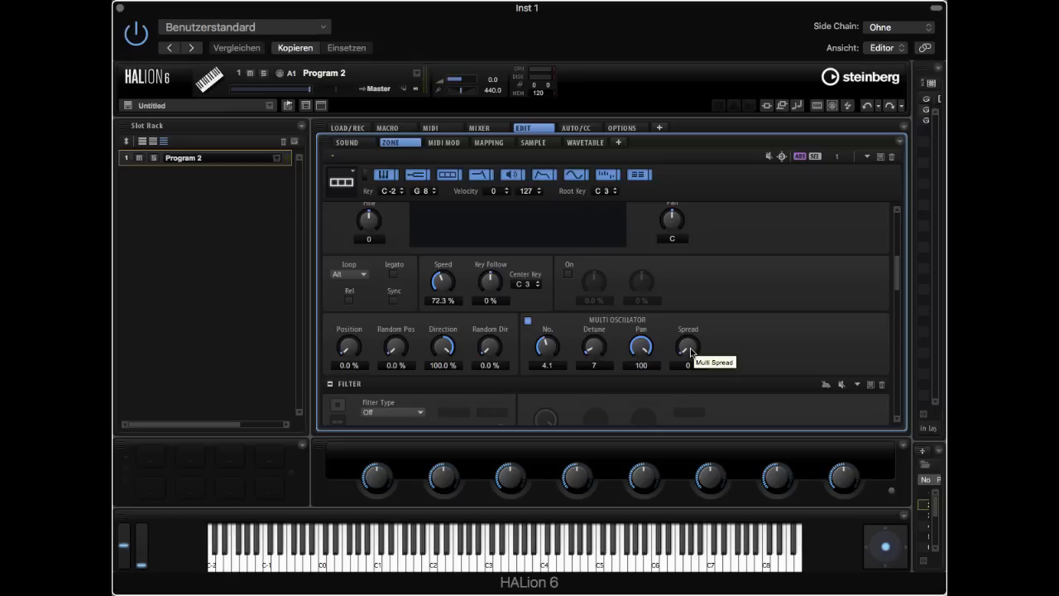
drag(690, 350, 700, 281)
Display oscillator 1's wavetable as a 3D map and zoom in on its envelope
drag(896, 281, 896, 215)
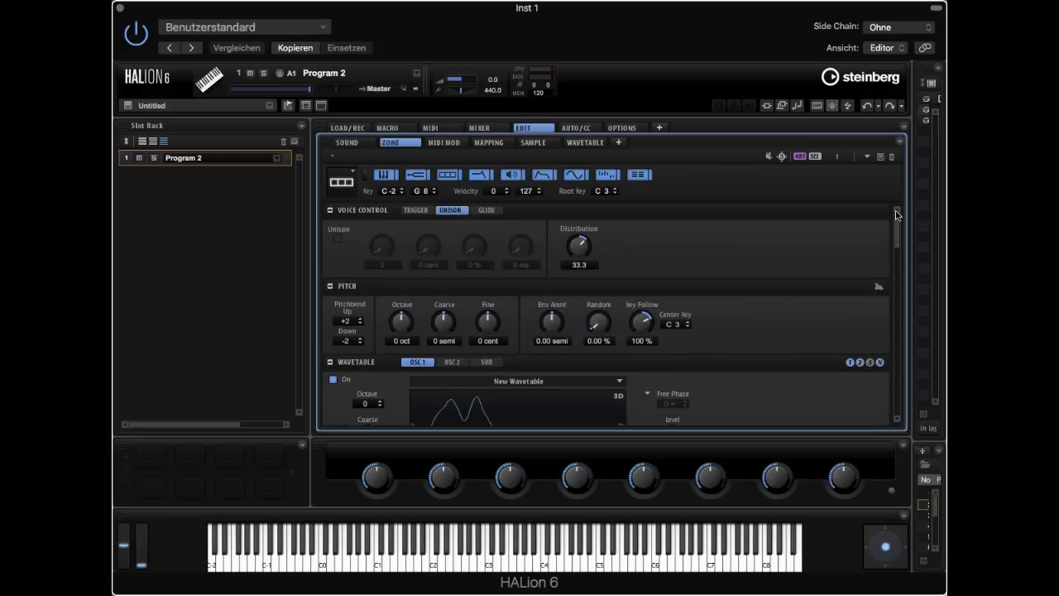
click(585, 142)
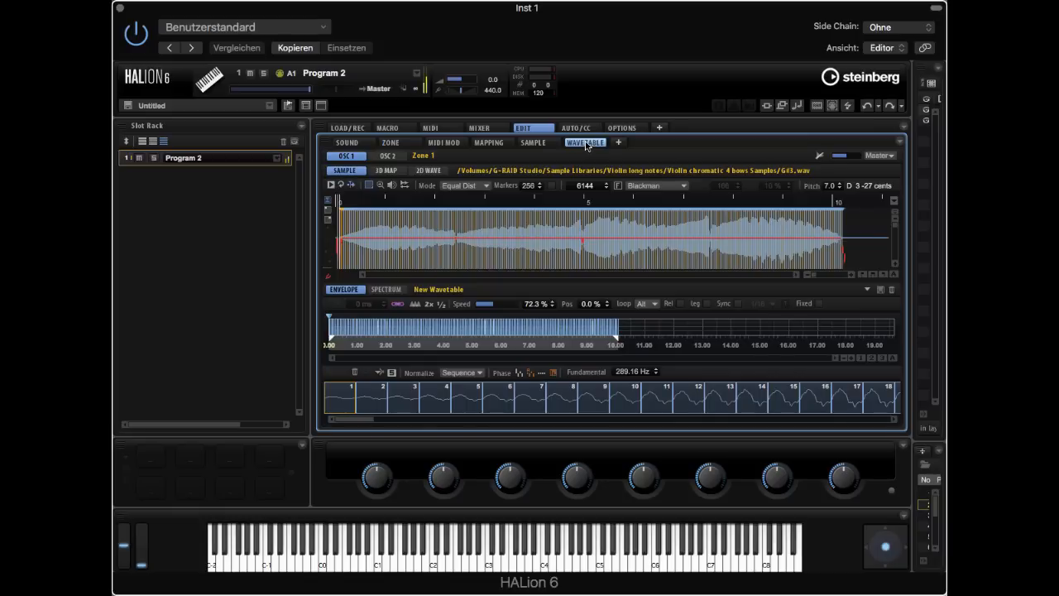
click(386, 170)
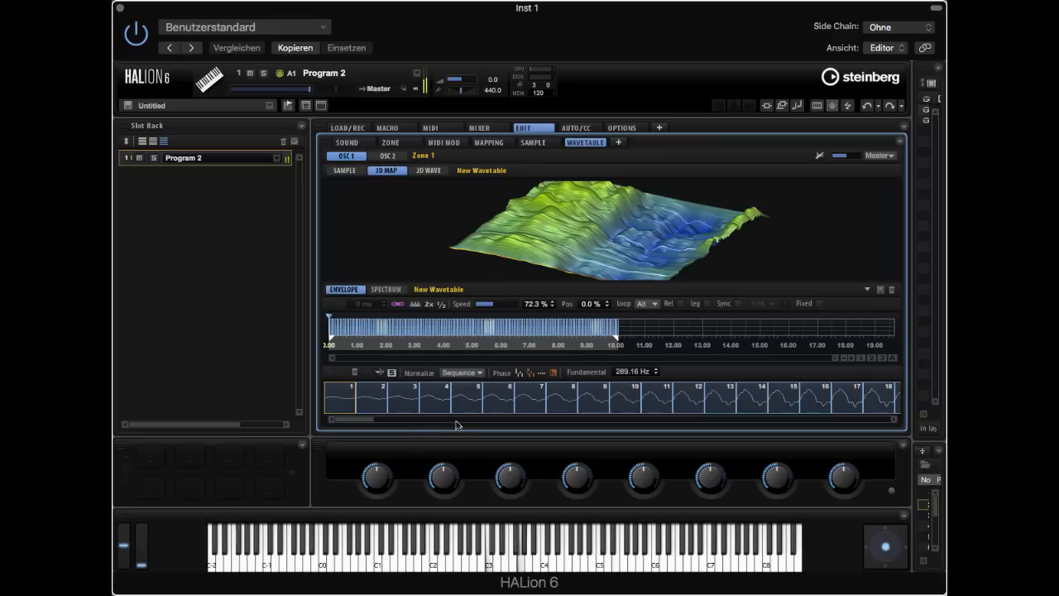
click(852, 359)
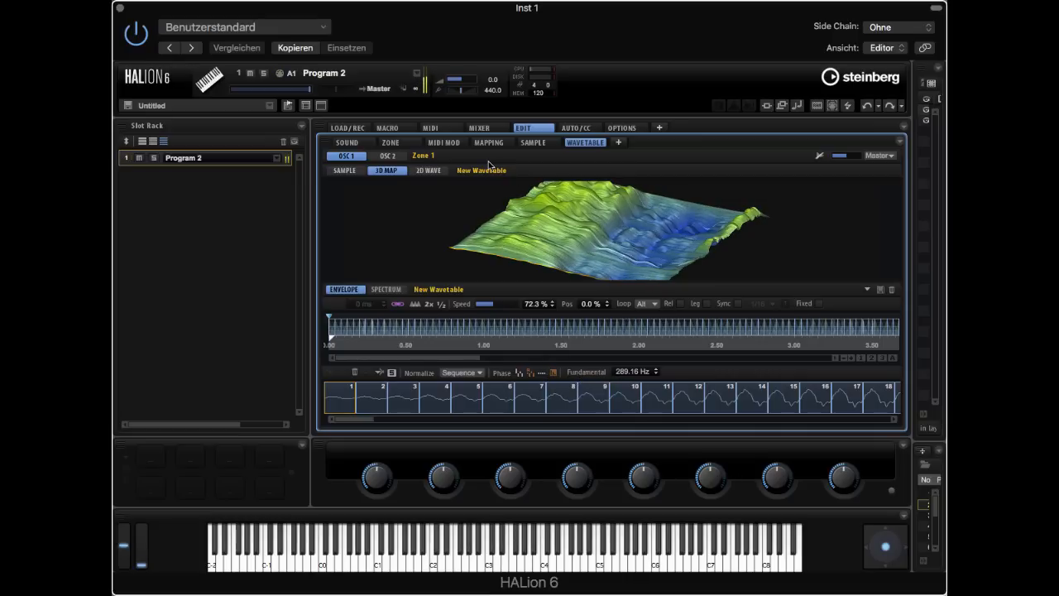
In the zone settings, set oscillator 1's random position to 70 %, random direction to 66 % and direction to -100 %
click(390, 142)
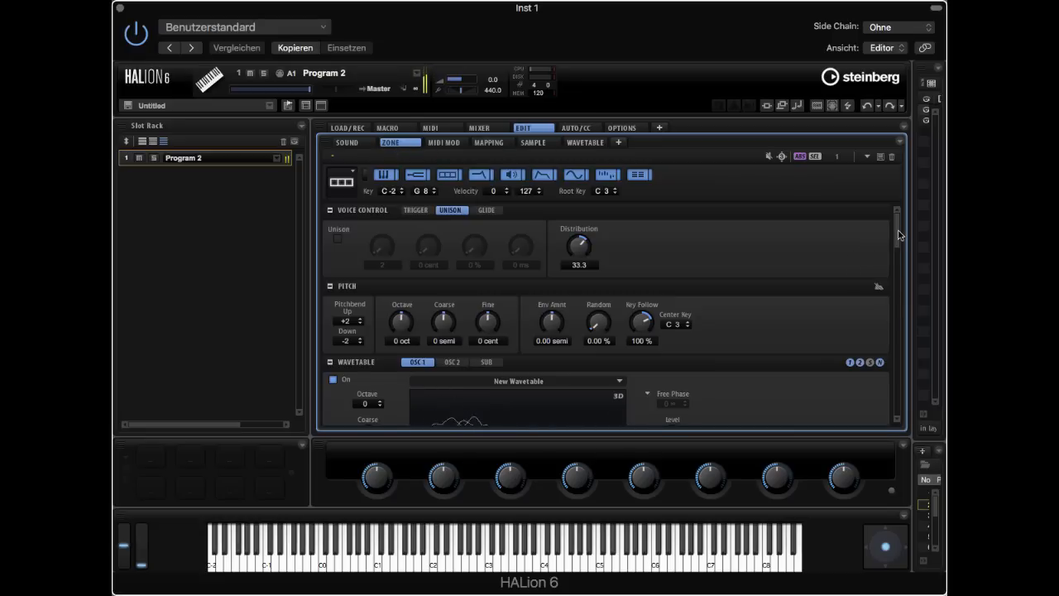
drag(896, 228, 896, 281)
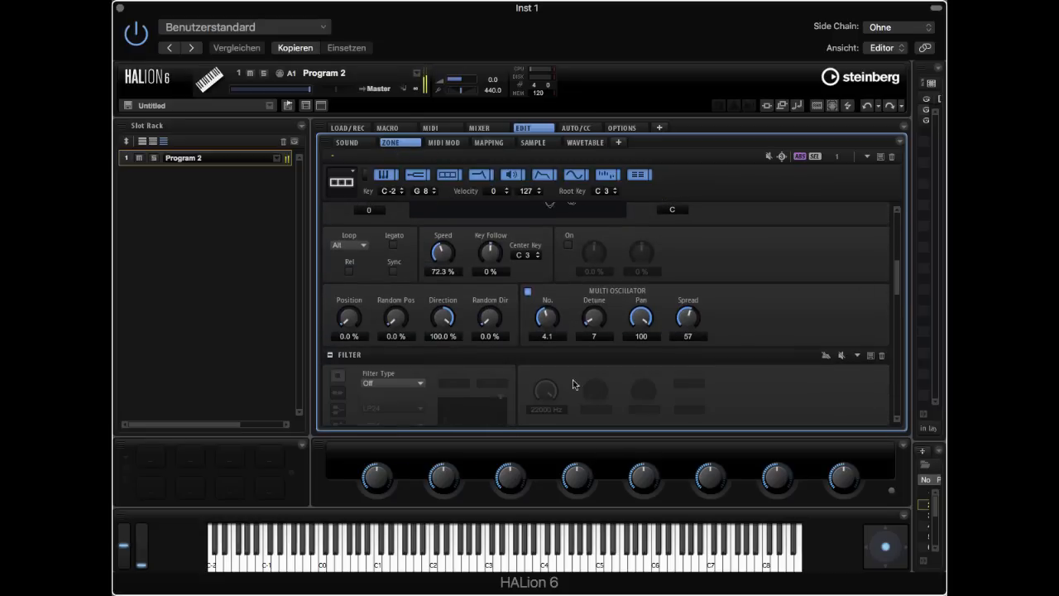
drag(399, 321, 401, 310)
drag(405, 236, 406, 231)
drag(488, 306, 486, 229)
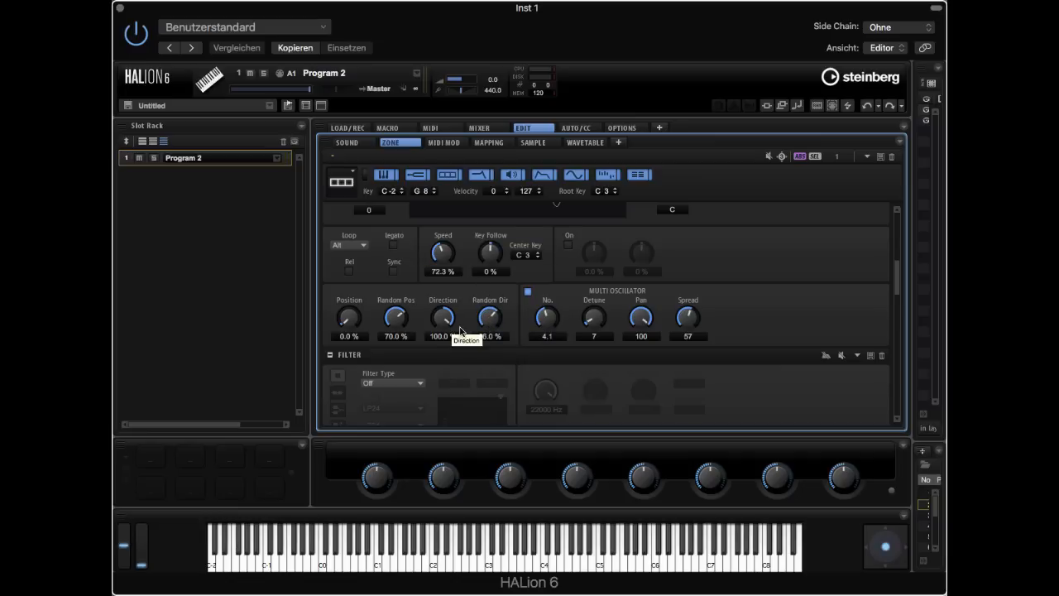
drag(443, 320, 442, 468)
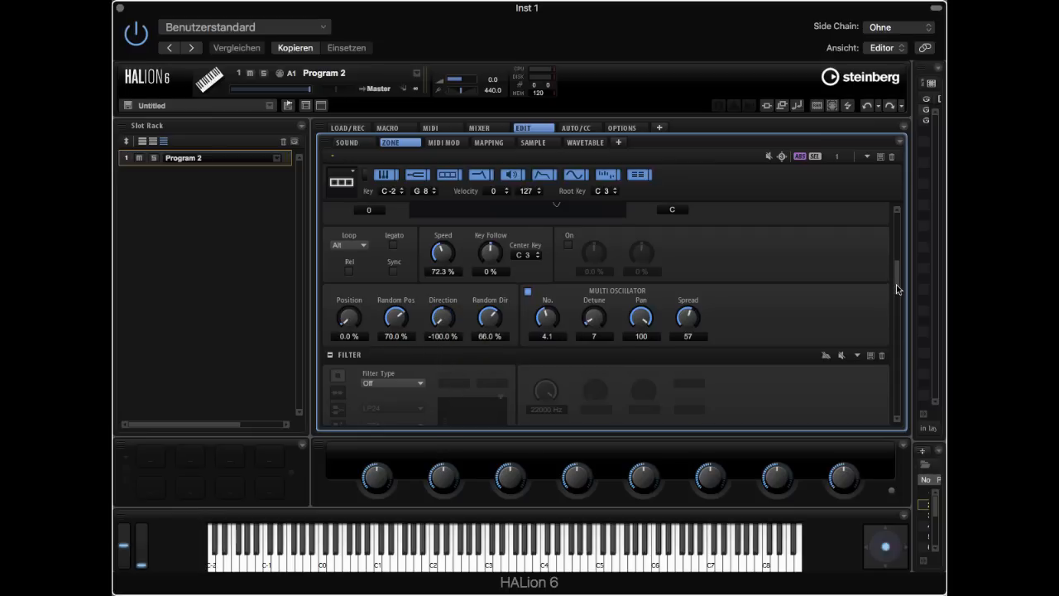
View the wavetable's 3D map again and return to the zone settings
drag(899, 290, 900, 168)
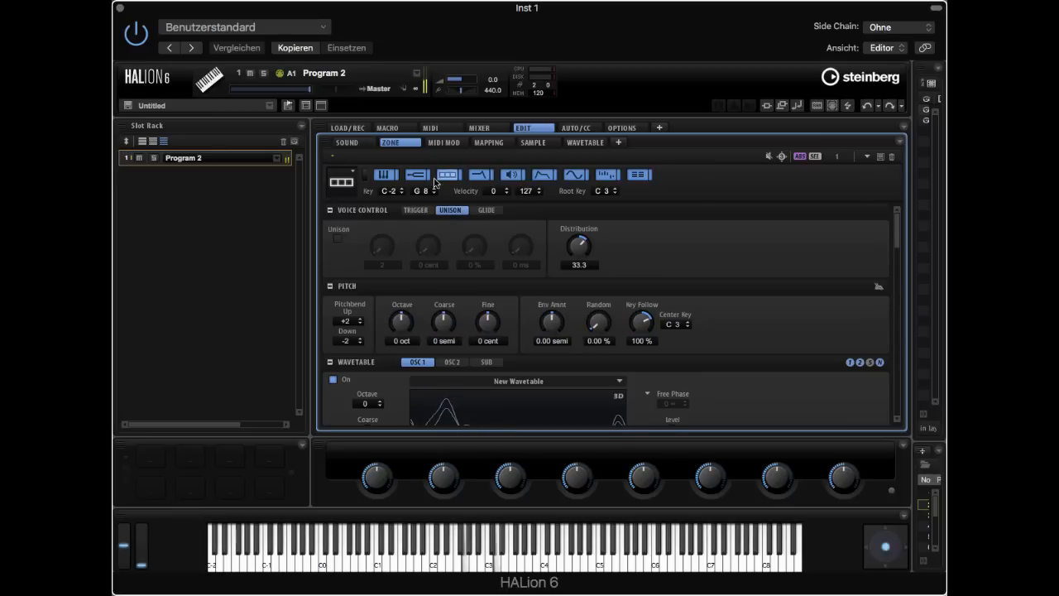
click(585, 142)
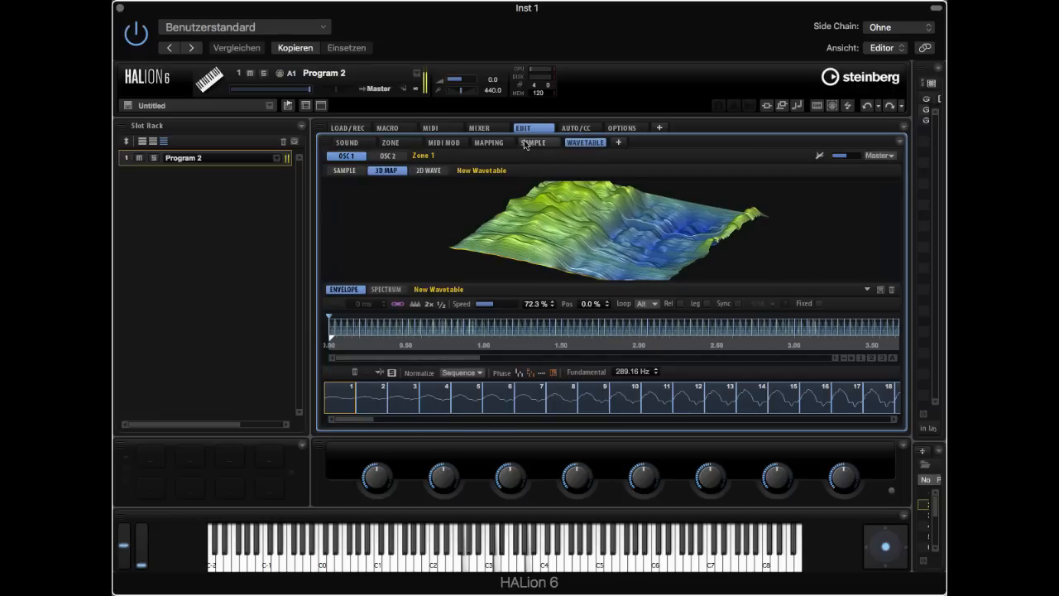
click(390, 142)
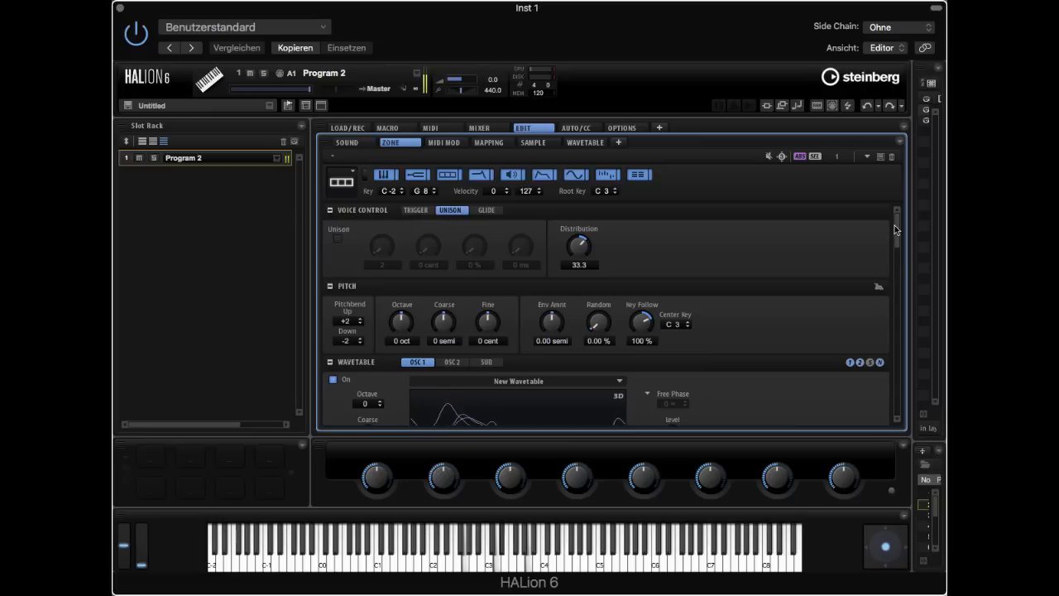
Set the multi oscillator's pan to 65 and its spread to 58
drag(896, 229, 896, 275)
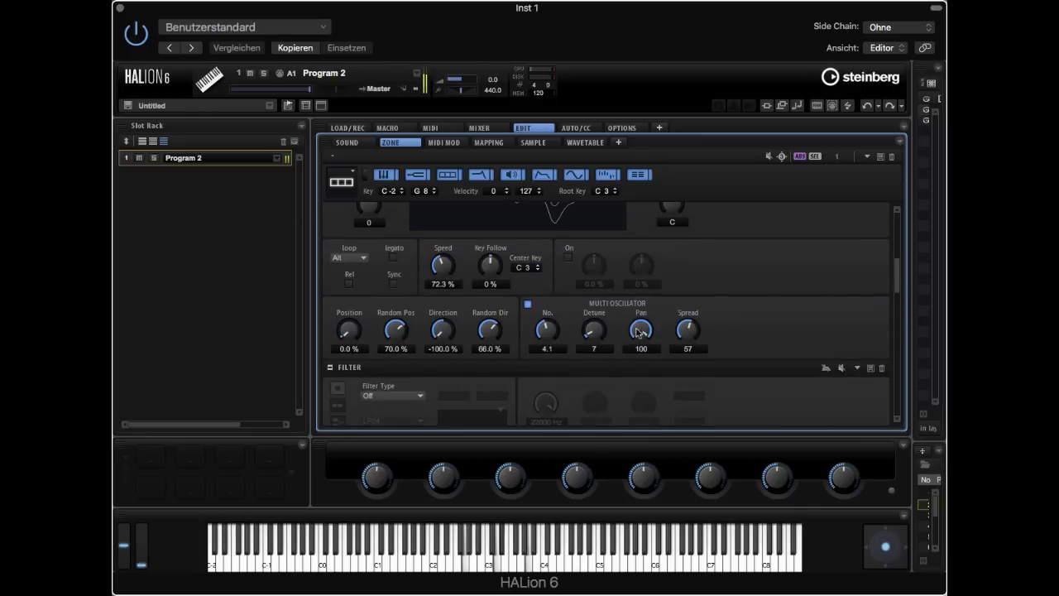
drag(641, 332, 640, 379)
mouse_move(690, 332)
mouse_down()
mouse_move(696, 399)
mouse_move(699, 333)
mouse_up()
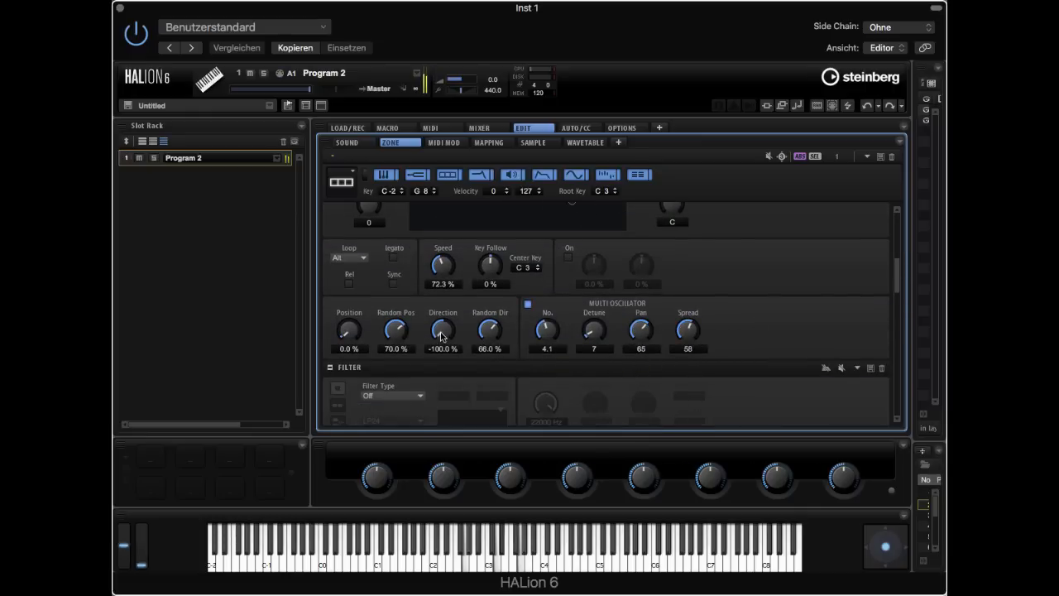
Set oscillator 1's direction to 100 %, random position to 51 % and speed to 0 %
drag(444, 337, 449, 169)
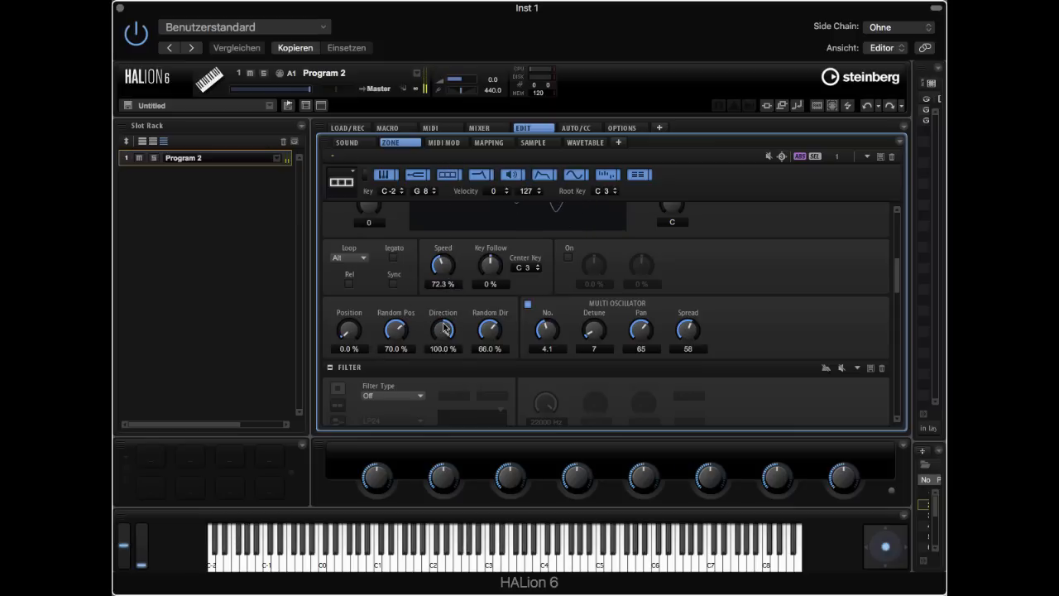
drag(405, 339, 396, 362)
drag(445, 266, 460, 447)
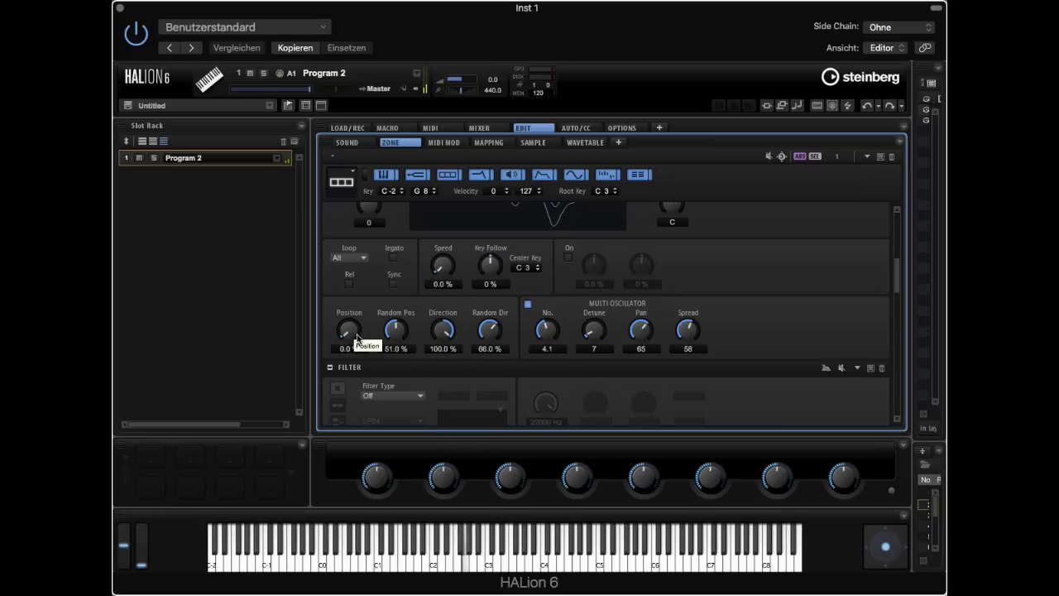
Set oscillator 1's wavetable position to 14.5 % and the multi oscillator's spread to 4
drag(357, 337, 359, 263)
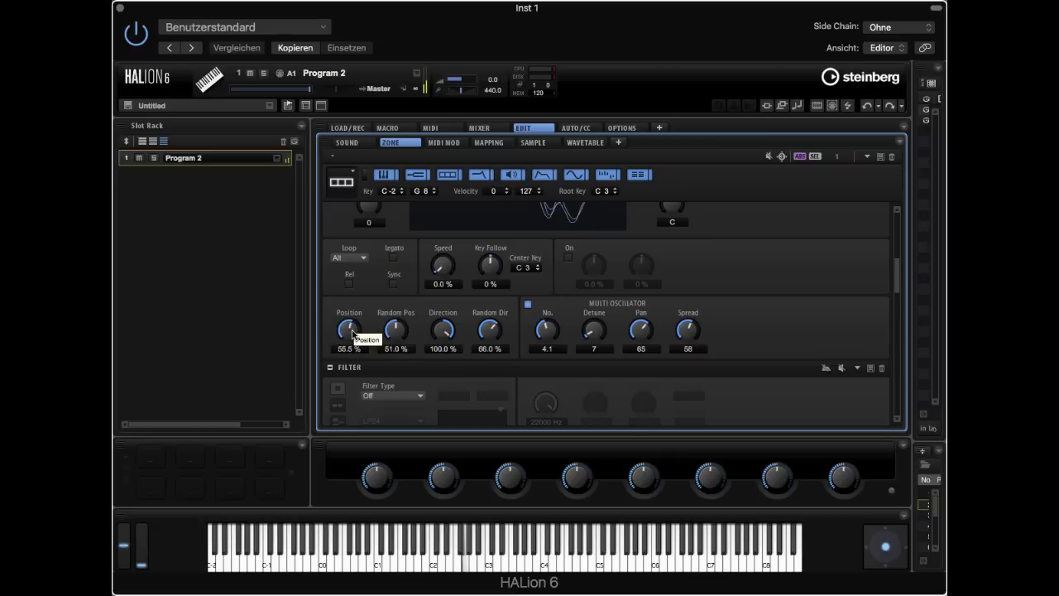
drag(354, 334, 353, 346)
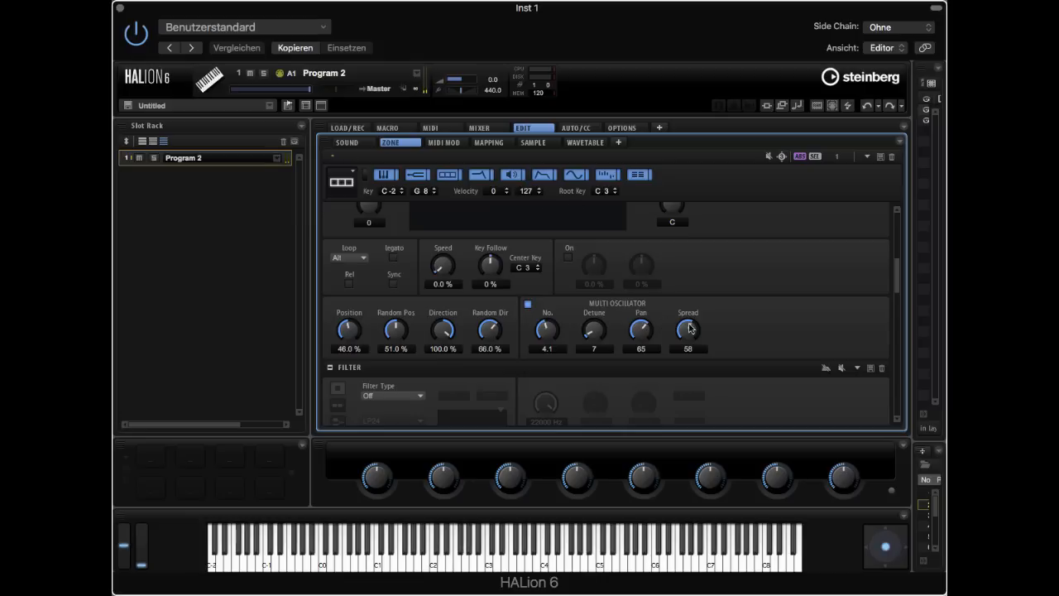
drag(687, 329, 680, 398)
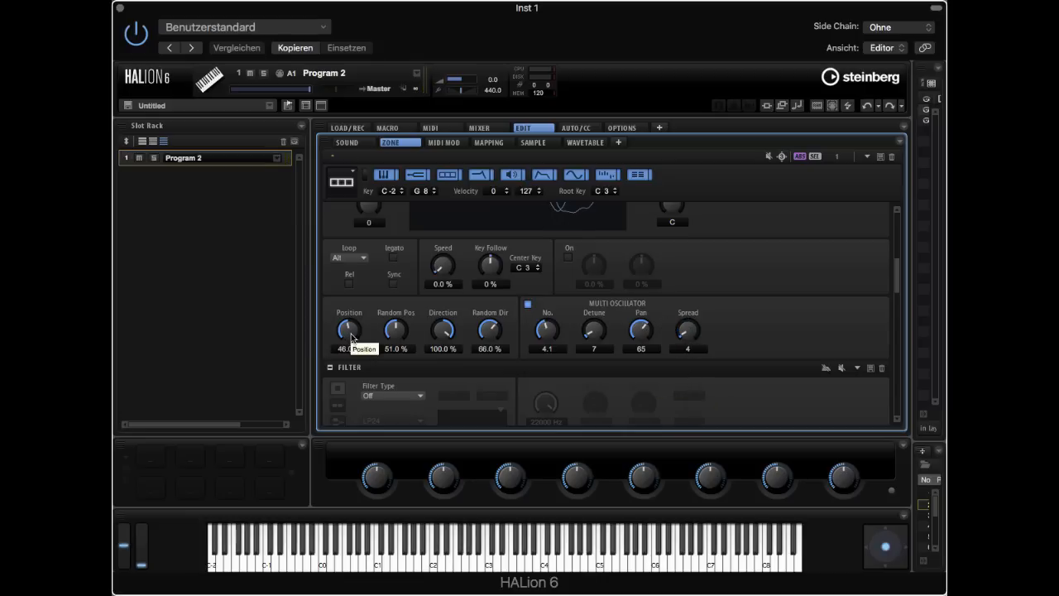
scroll(348, 335, up, 5)
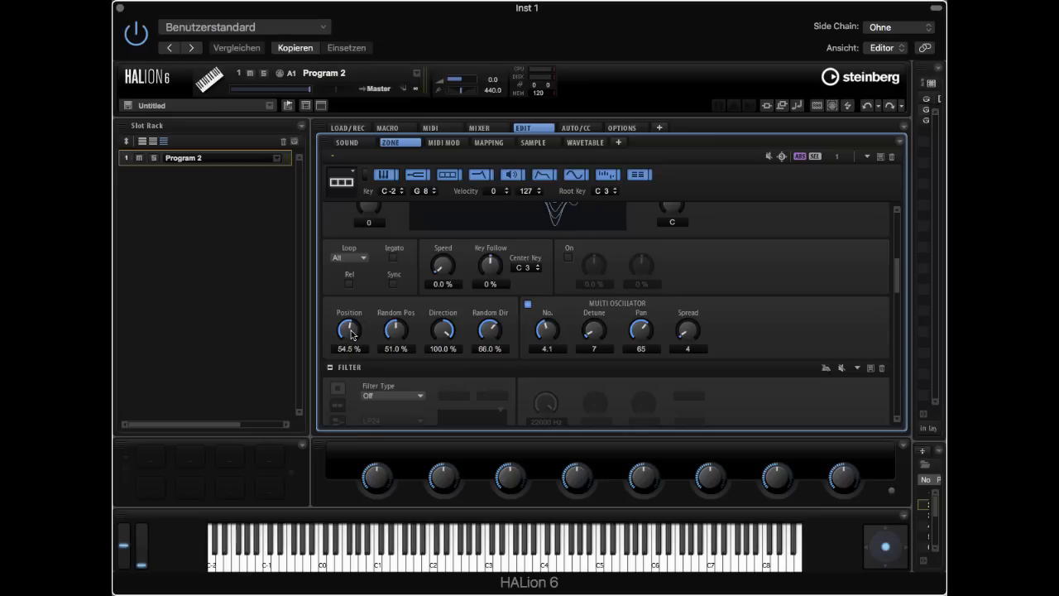
drag(350, 333, 350, 386)
Load the sample Waterphone Fast Dense Text Decay.wav from Finder into oscillator 1 of the wavetable editor, replacing the violin sample
drag(893, 282, 895, 185)
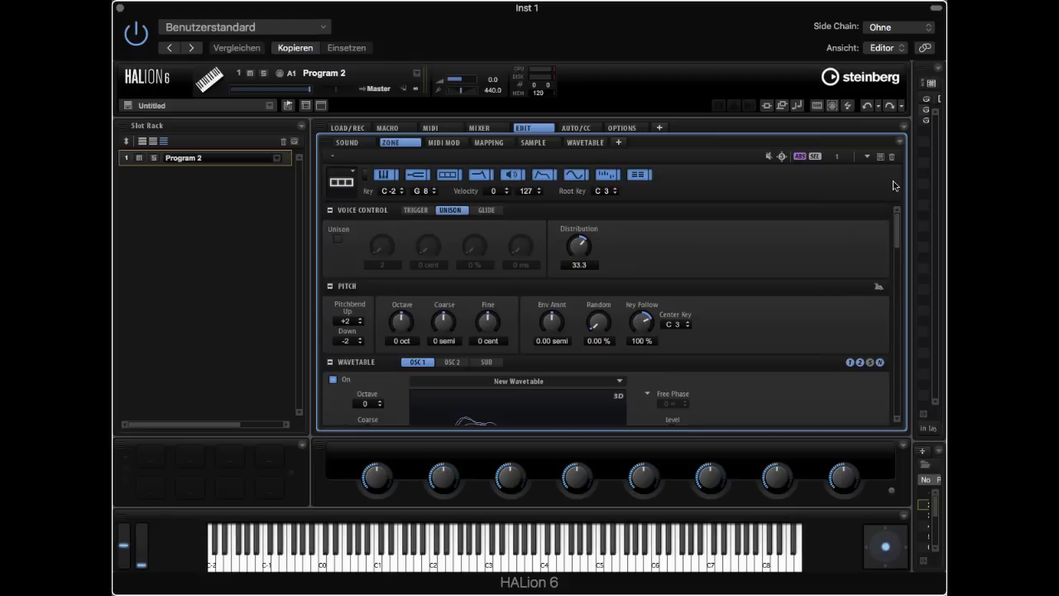
click(585, 143)
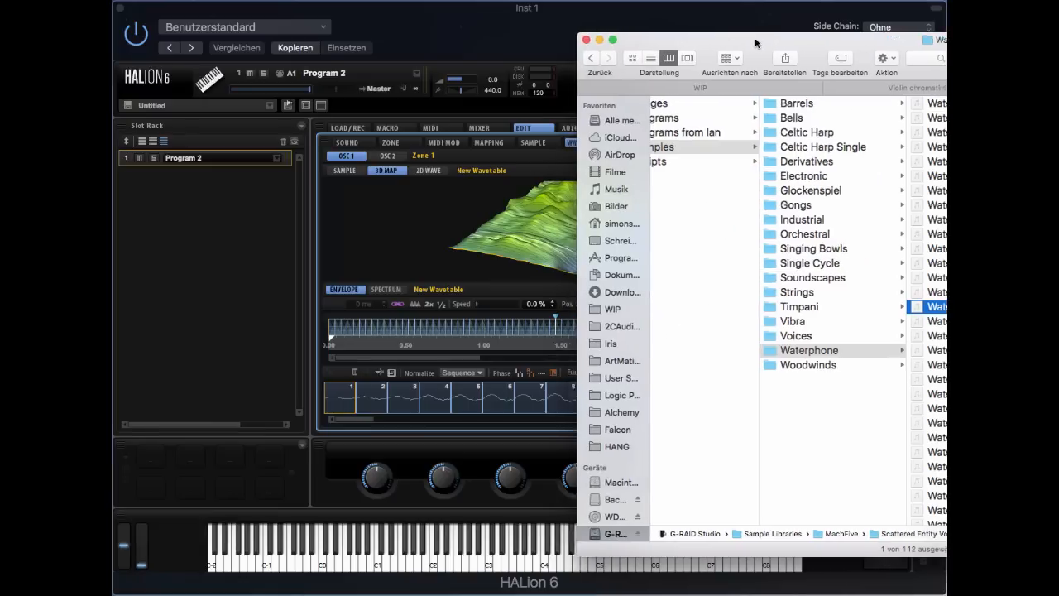
drag(754, 30, 965, 37)
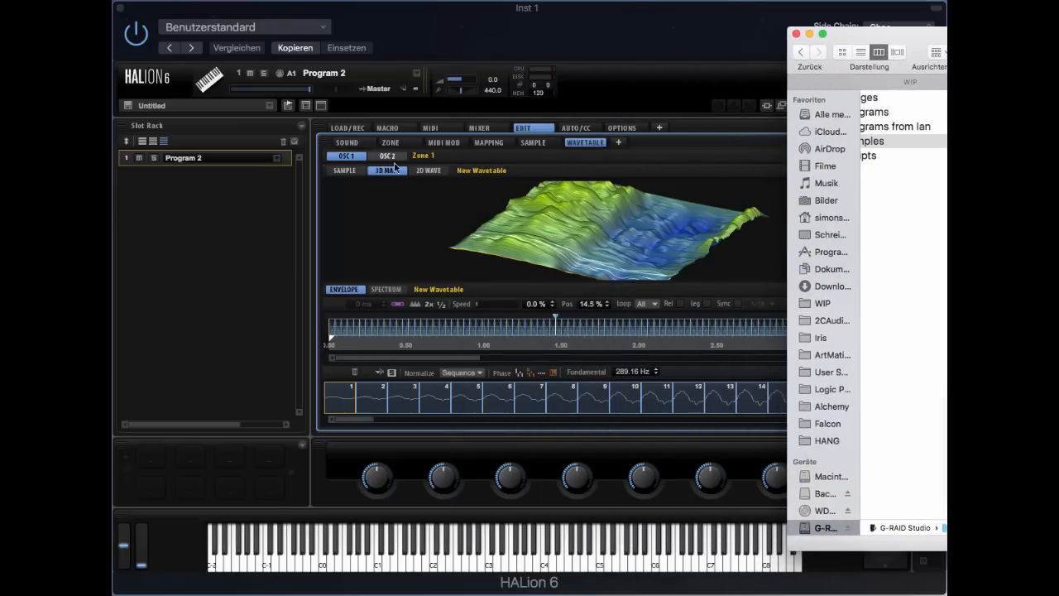
click(349, 171)
click(348, 171)
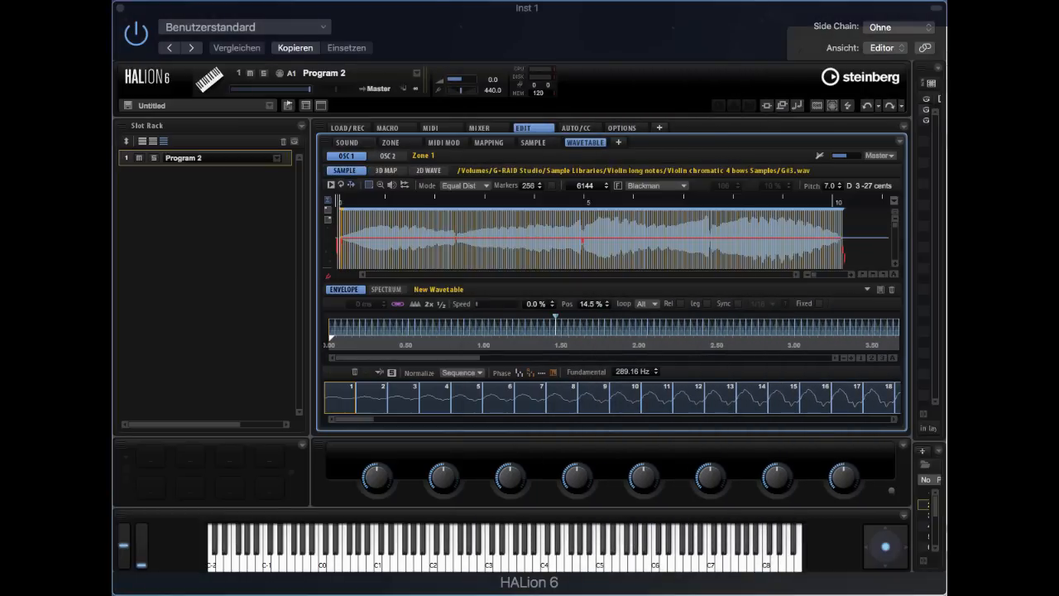
key(super+Tab)
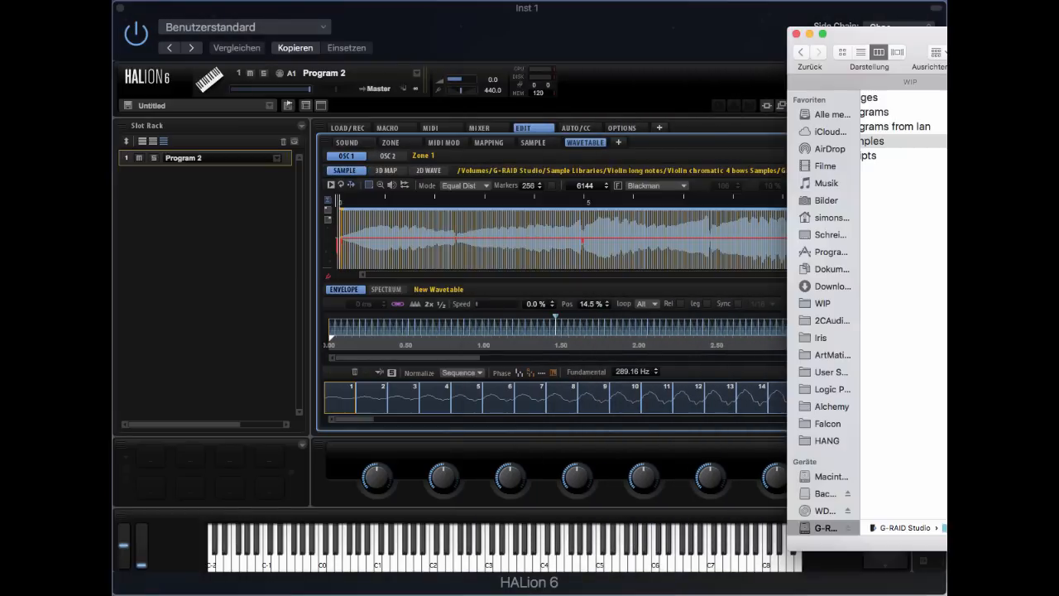
drag(943, 273, 533, 236)
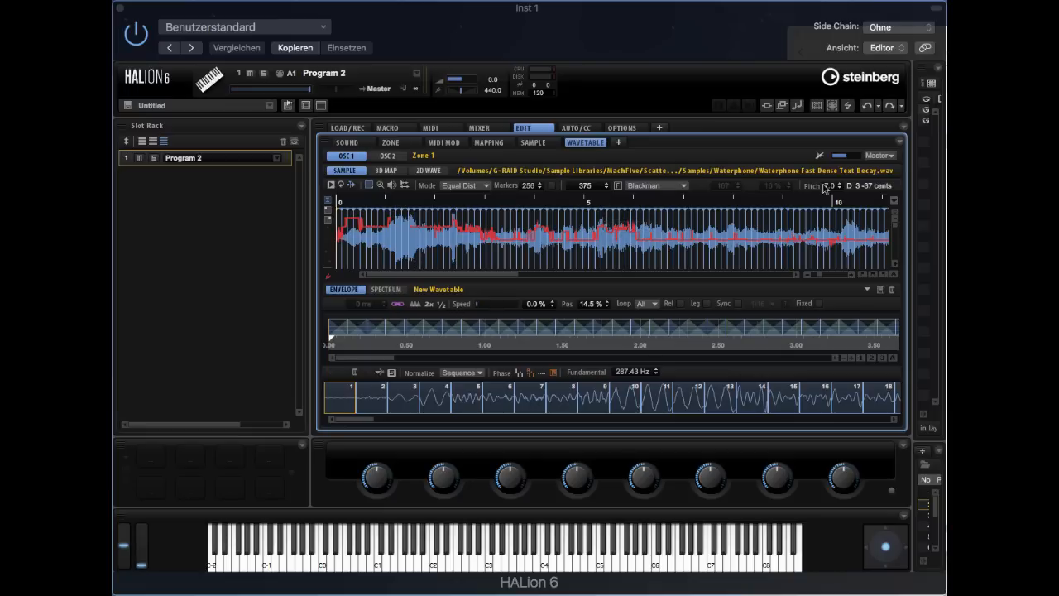
Set the pitch value of the waterphone sample to 20 and switch its pitch curve display off and back on
double_click(831, 187)
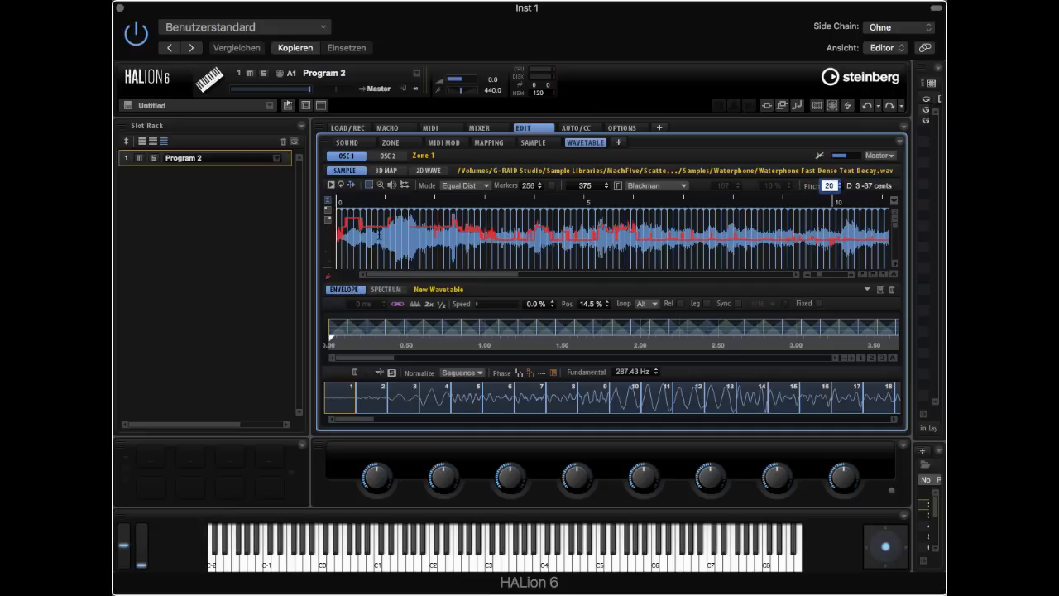
key(Return)
right_click(380, 236)
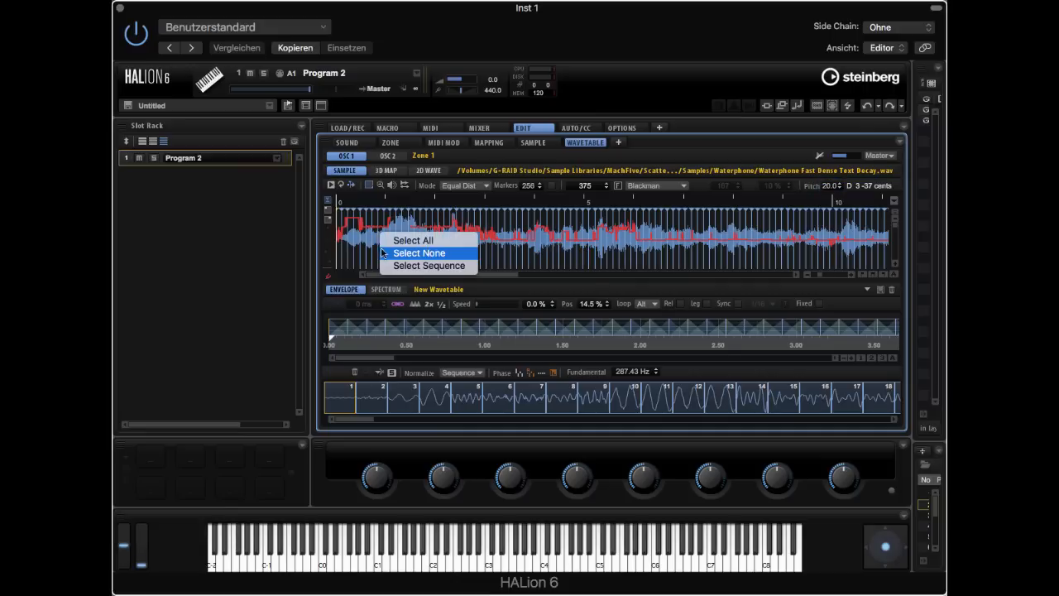
click(329, 280)
click(329, 279)
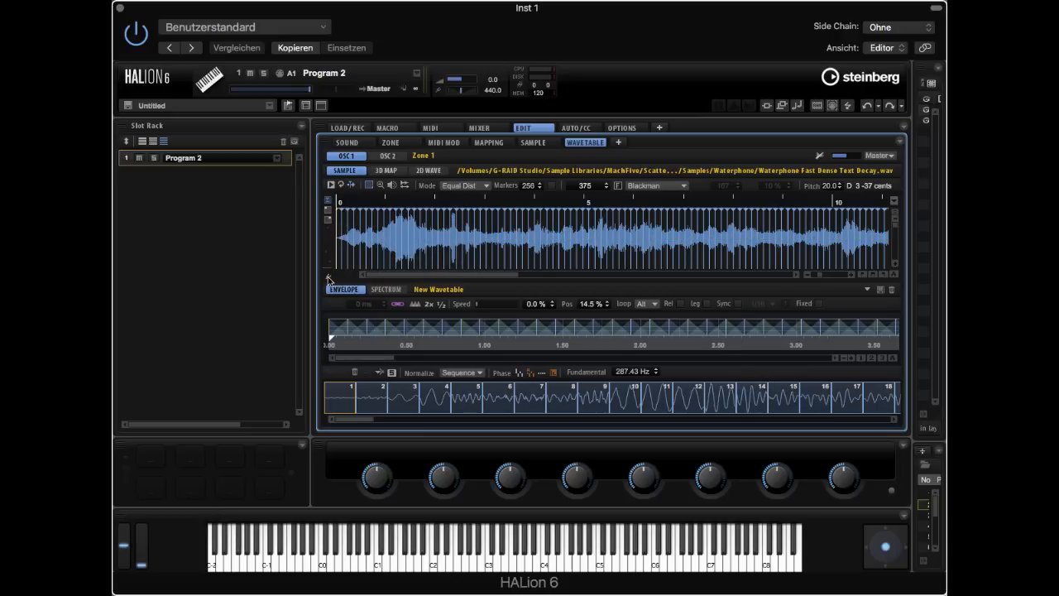
click(328, 278)
Select all waves of oscillator 1's wavetable and cut them so that no markers remain on the sample
right_click(400, 237)
click(372, 240)
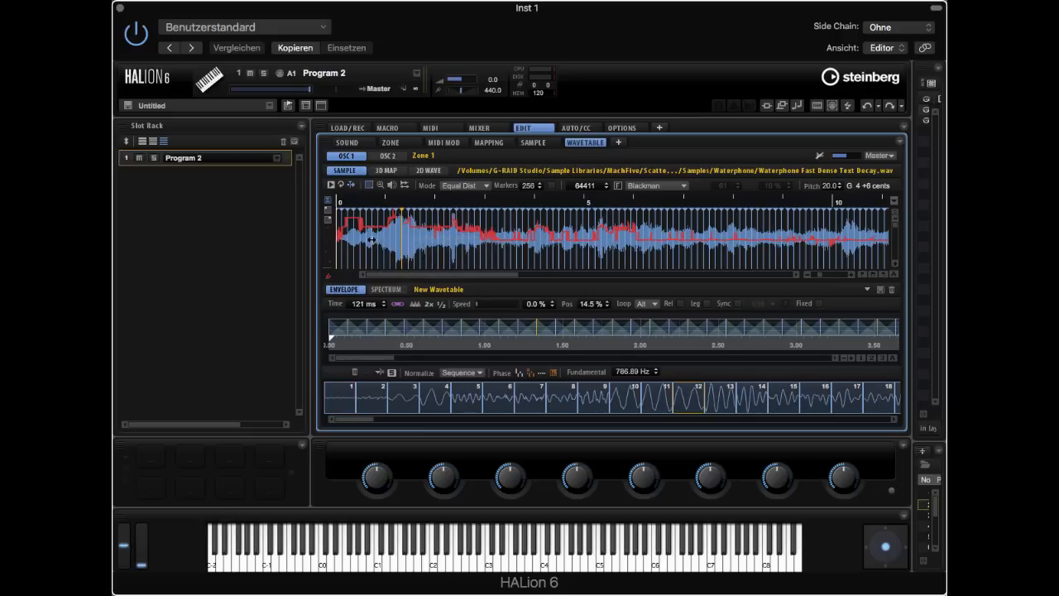
right_click(470, 401)
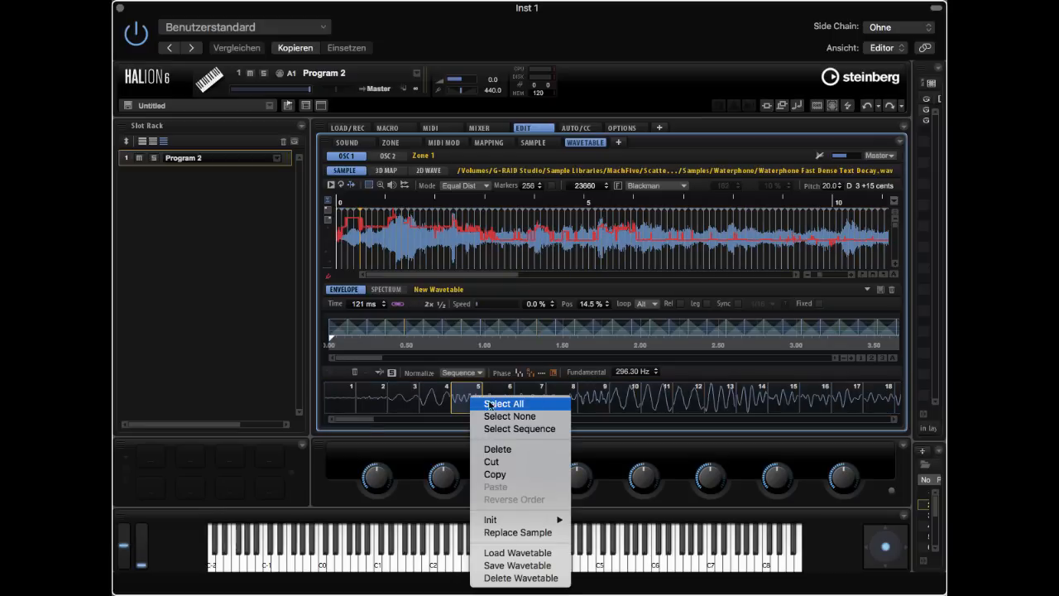
click(498, 397)
right_click(499, 395)
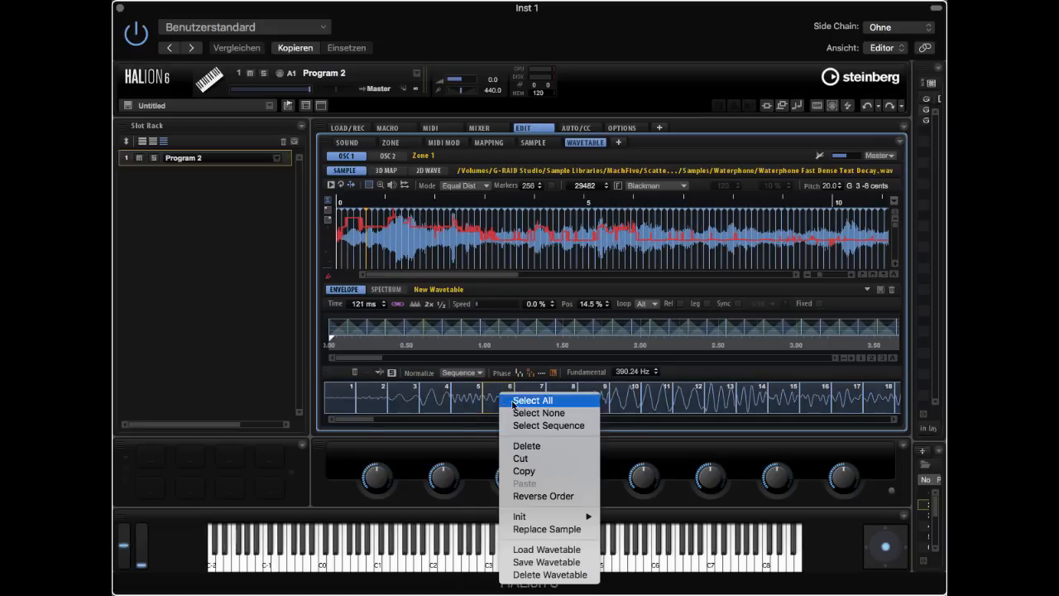
click(527, 459)
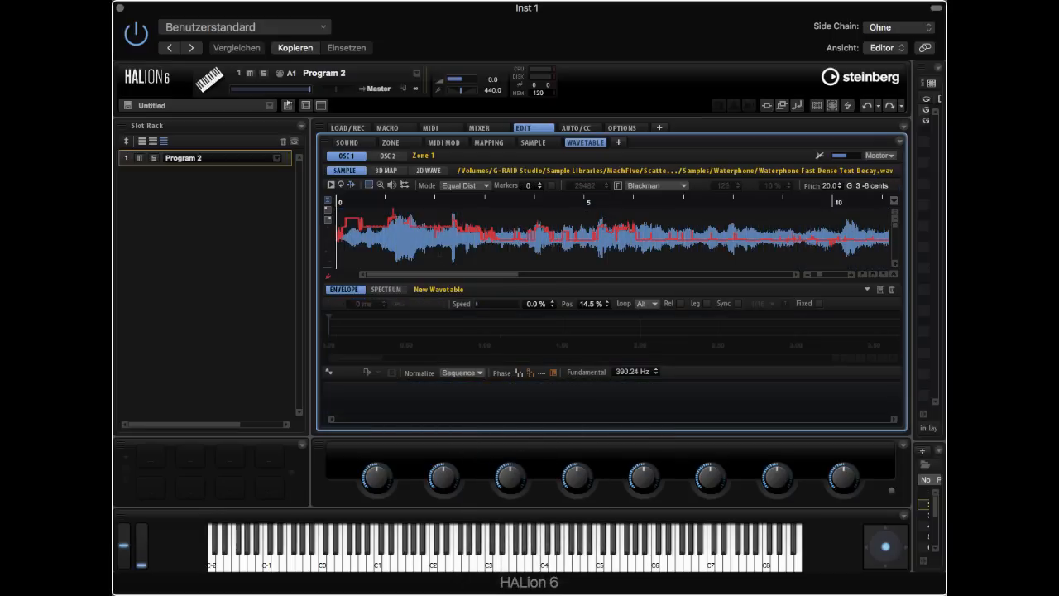
Audition the beginning of the waterphone sample with the Play tool
right_click(441, 251)
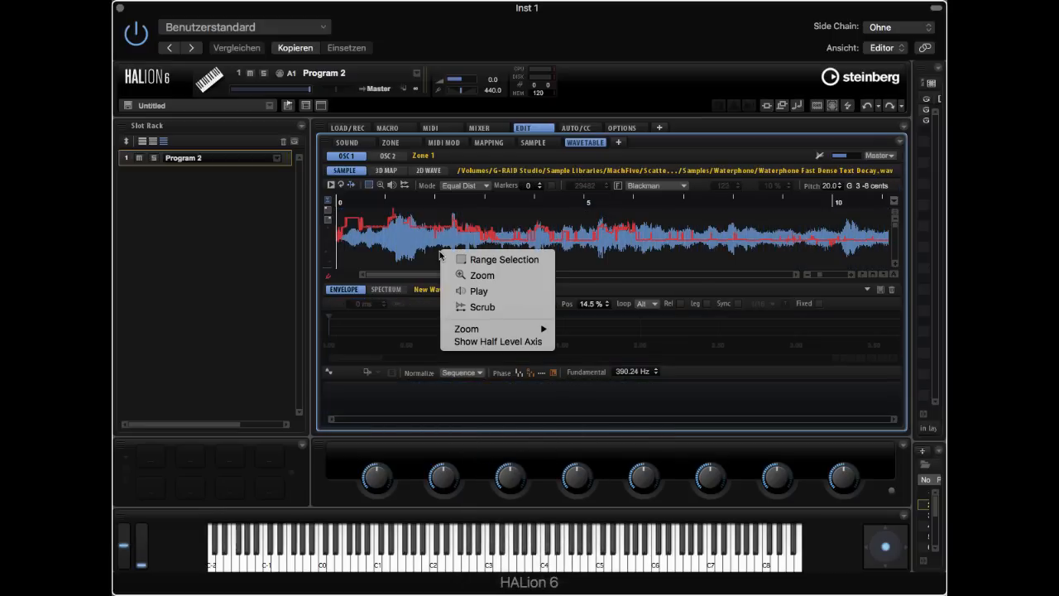
click(489, 291)
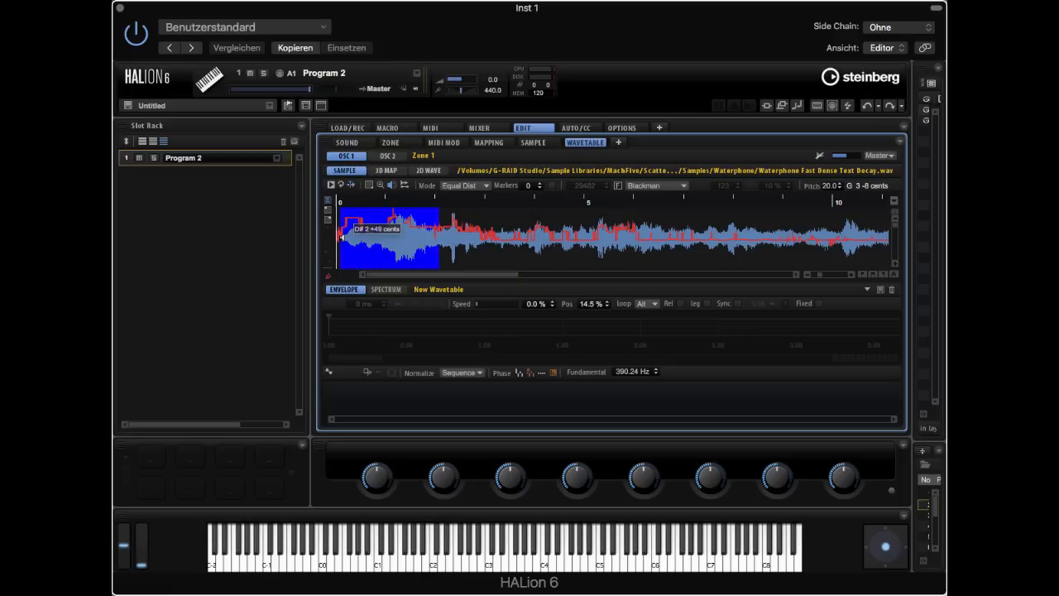
click(341, 238)
Range-select about the first 2 seconds of the sample and extract 256 markers in Equal Dist mode, keeping Sequence normalization
right_click(425, 246)
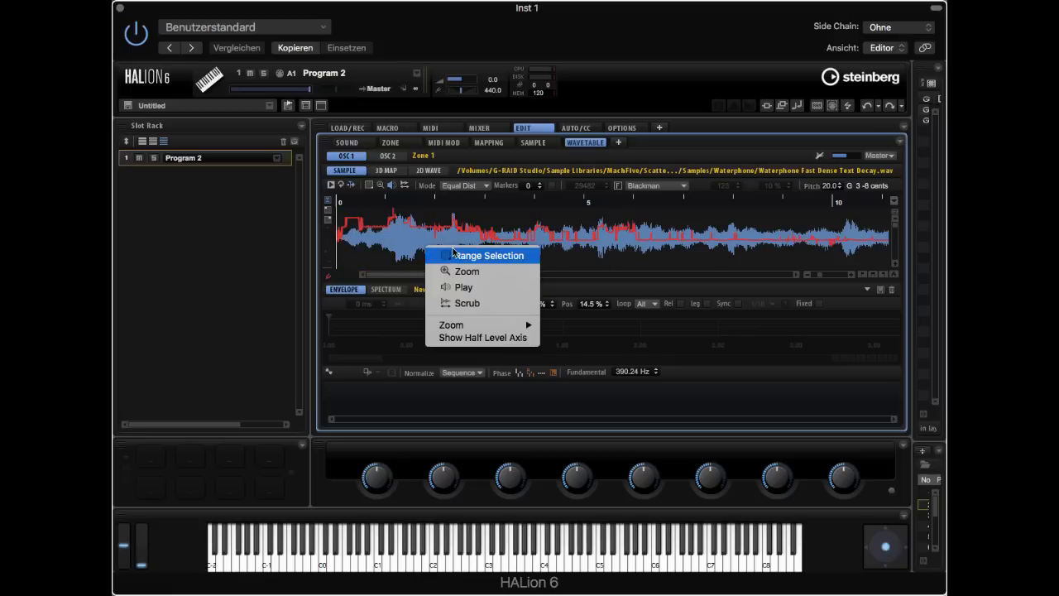
click(488, 254)
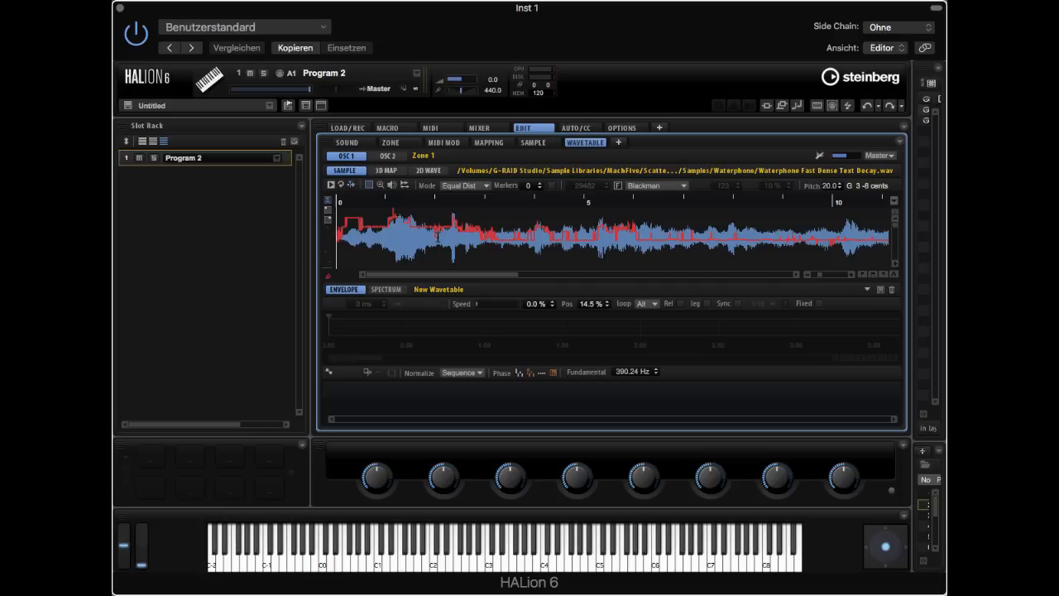
drag(437, 236, 338, 239)
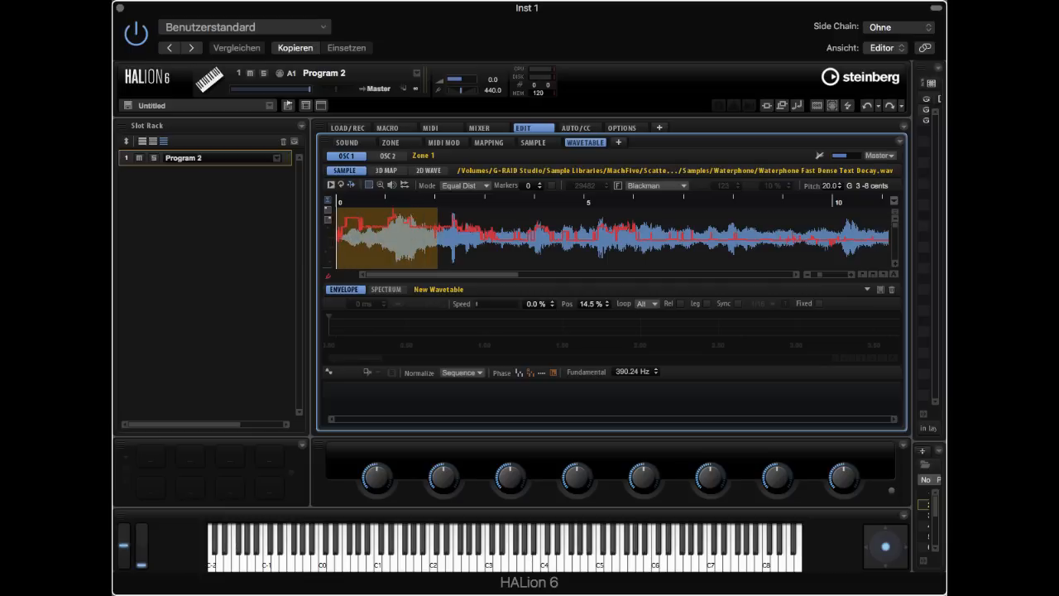
click(461, 184)
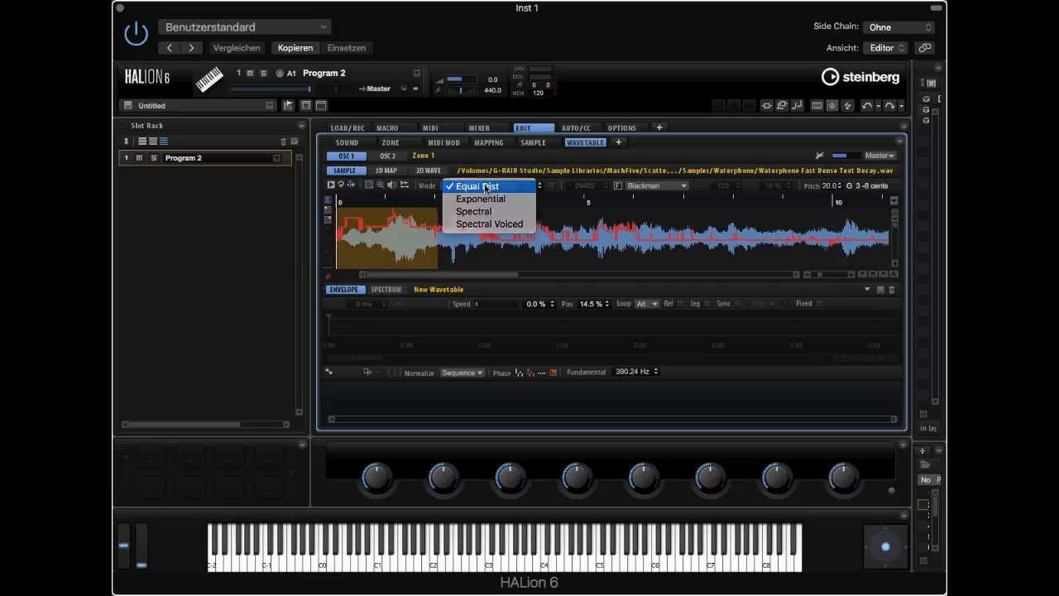
click(485, 187)
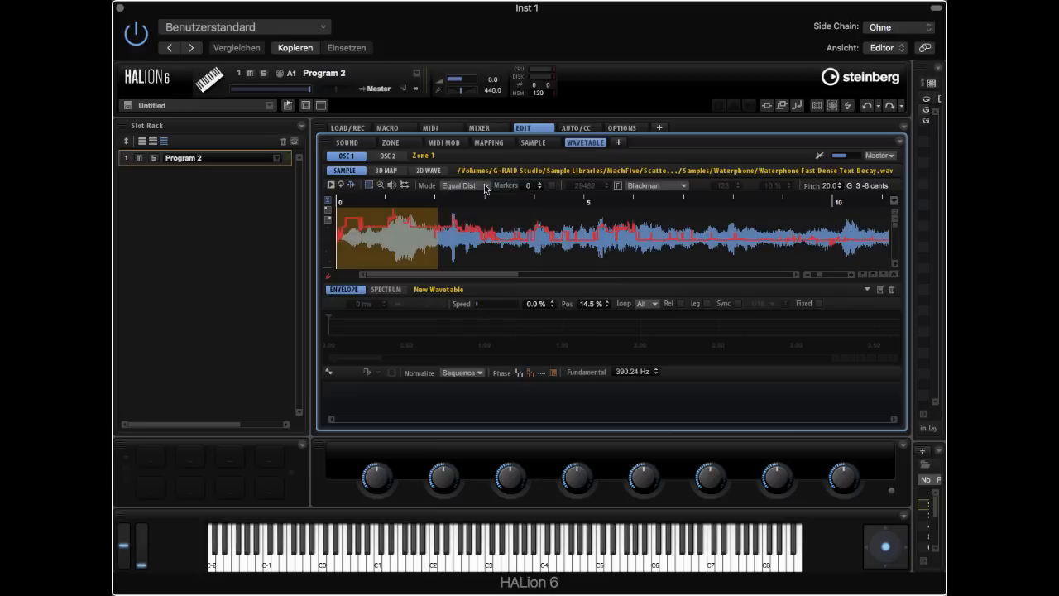
double_click(528, 185)
text(256)
key(Return)
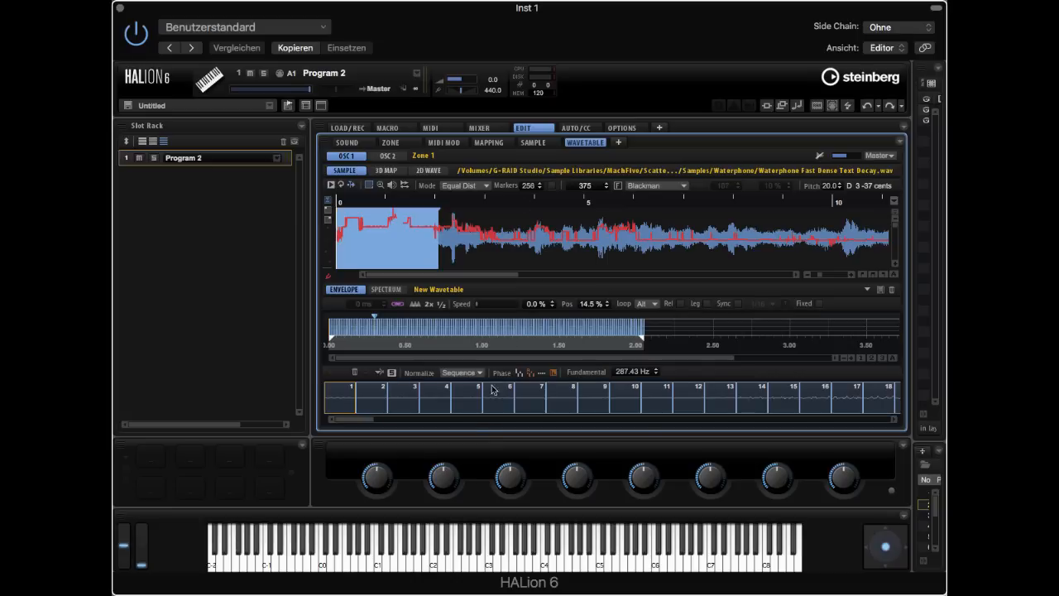
click(461, 373)
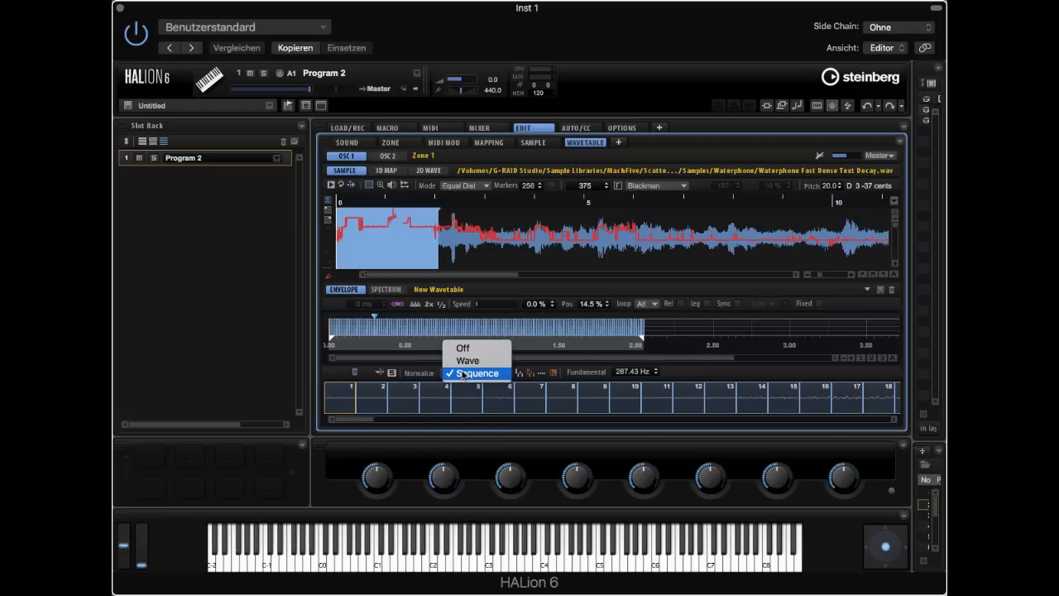
click(464, 374)
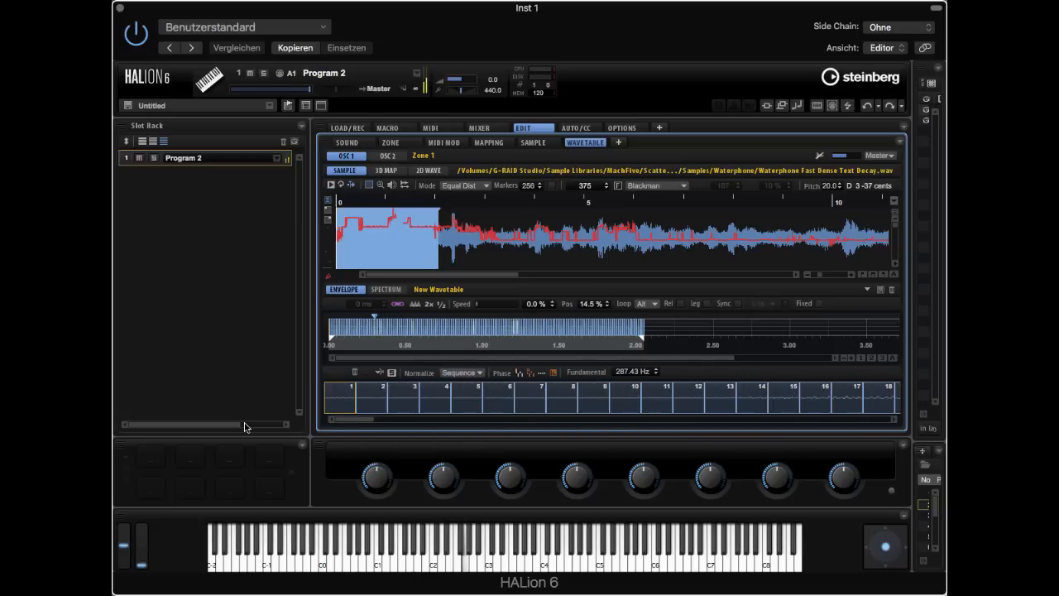
In the zone's oscillator 1 settings, set the speed to 100 % and disable the multi oscillator
click(395, 146)
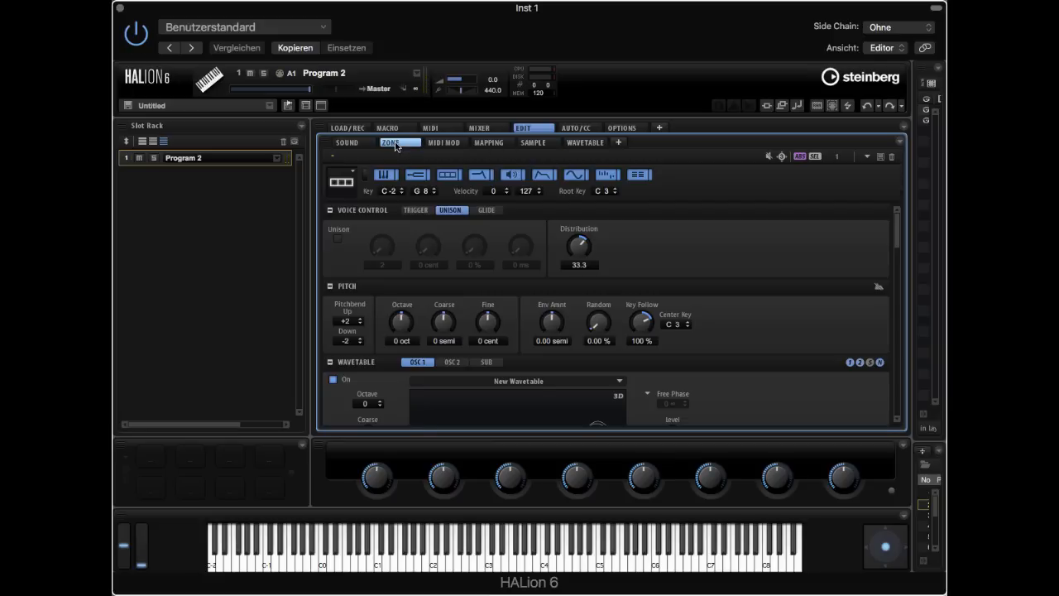
drag(898, 236, 900, 279)
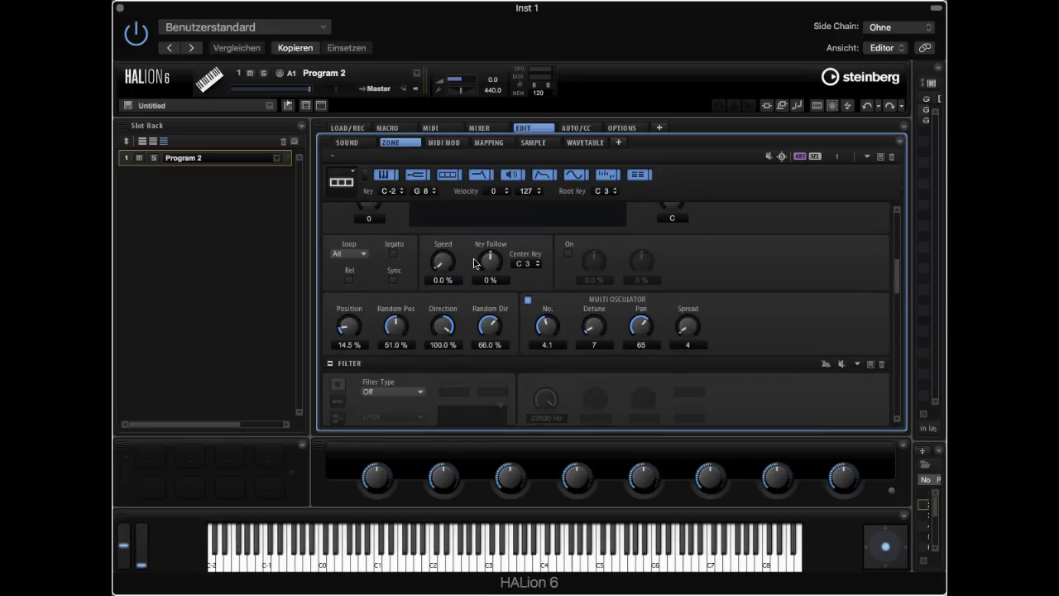
drag(439, 262, 440, 203)
click(528, 300)
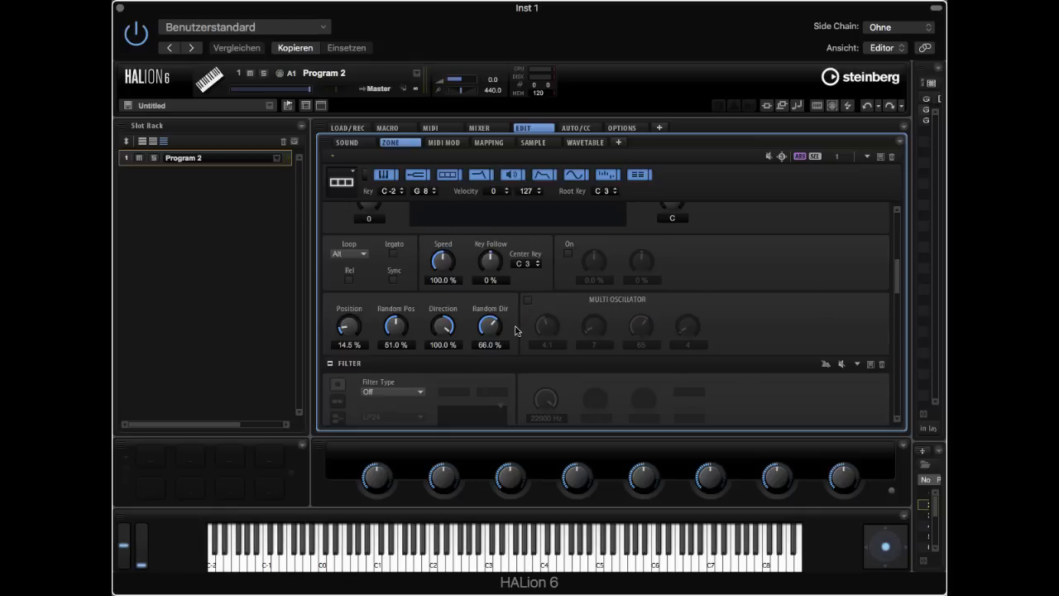
Set oscillator 1's random direction, random position and position to 0 %
drag(495, 328, 492, 524)
drag(400, 329, 396, 447)
drag(352, 328, 356, 393)
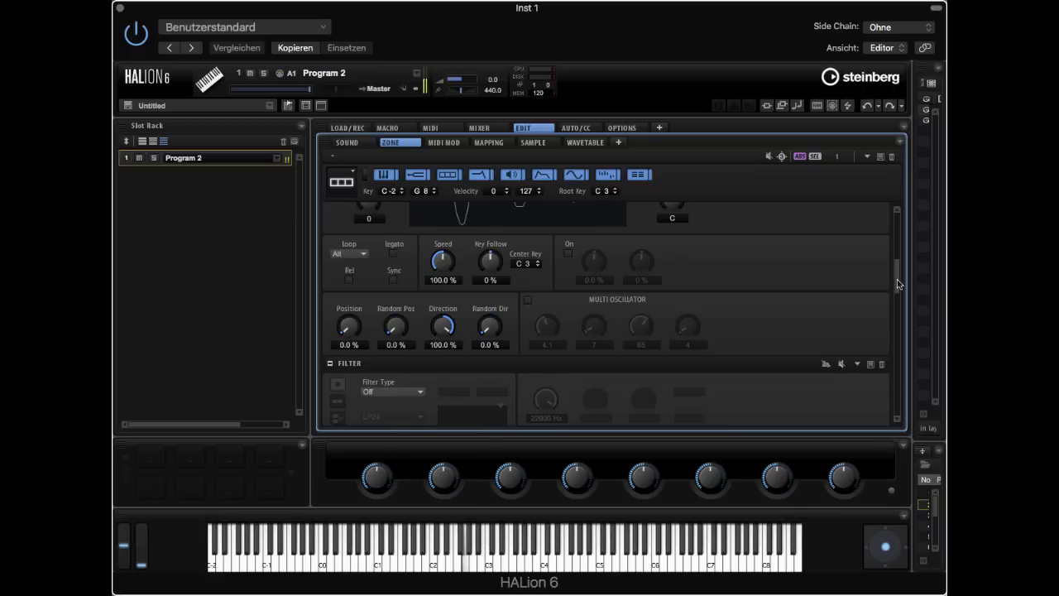
In the wavetable editor, choose Keep Original Phases and set the extraction window to Rectangular
drag(898, 280, 906, 183)
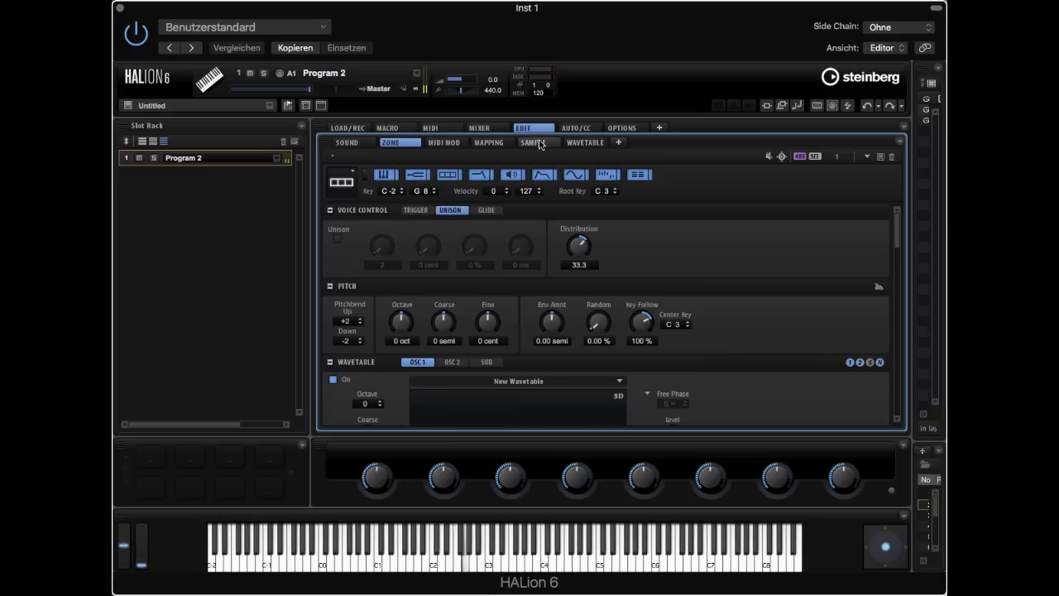
click(577, 143)
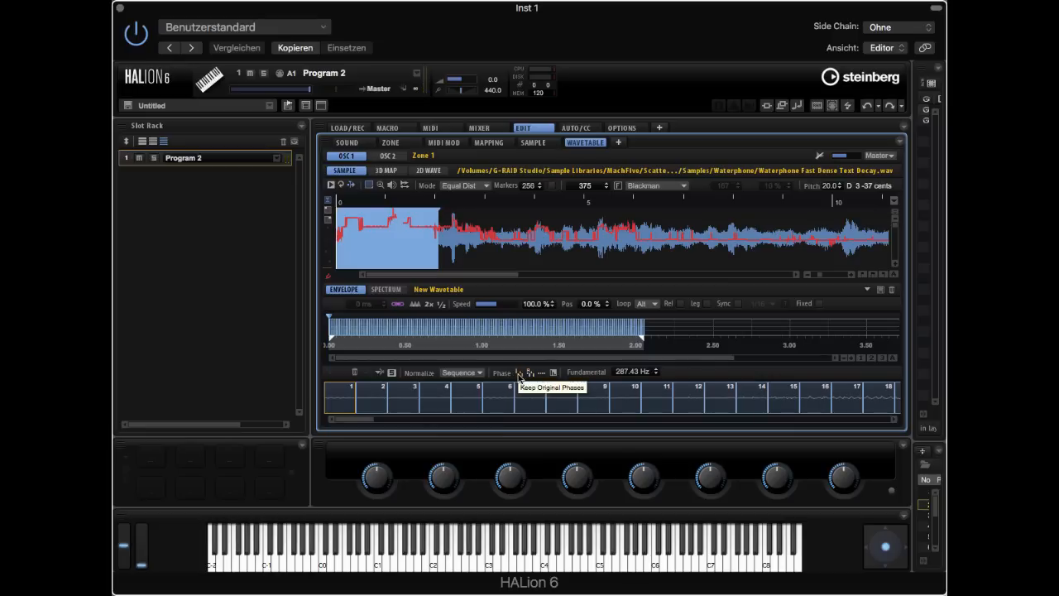
click(641, 187)
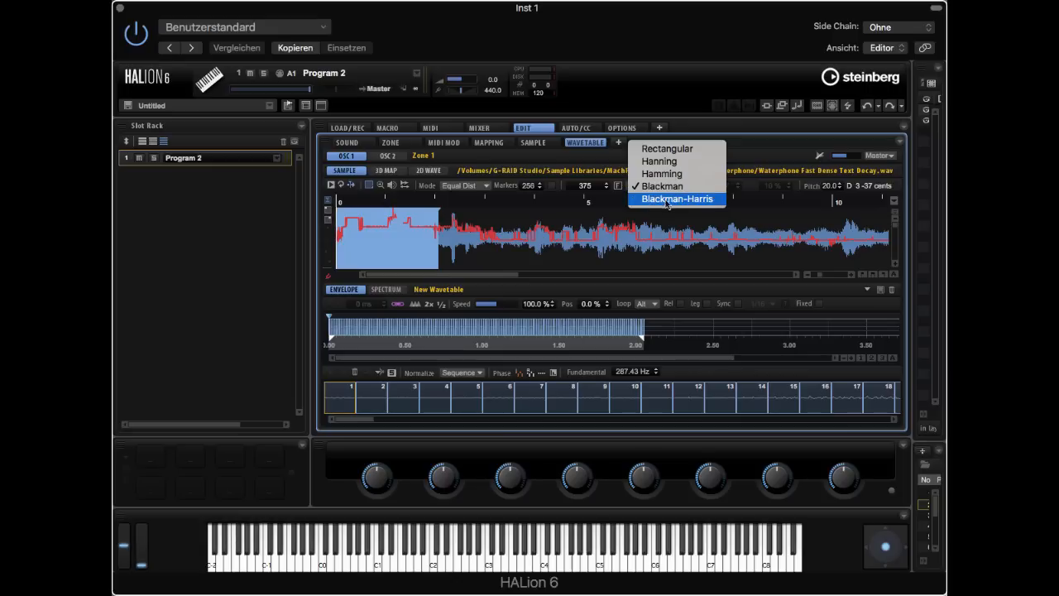
click(670, 154)
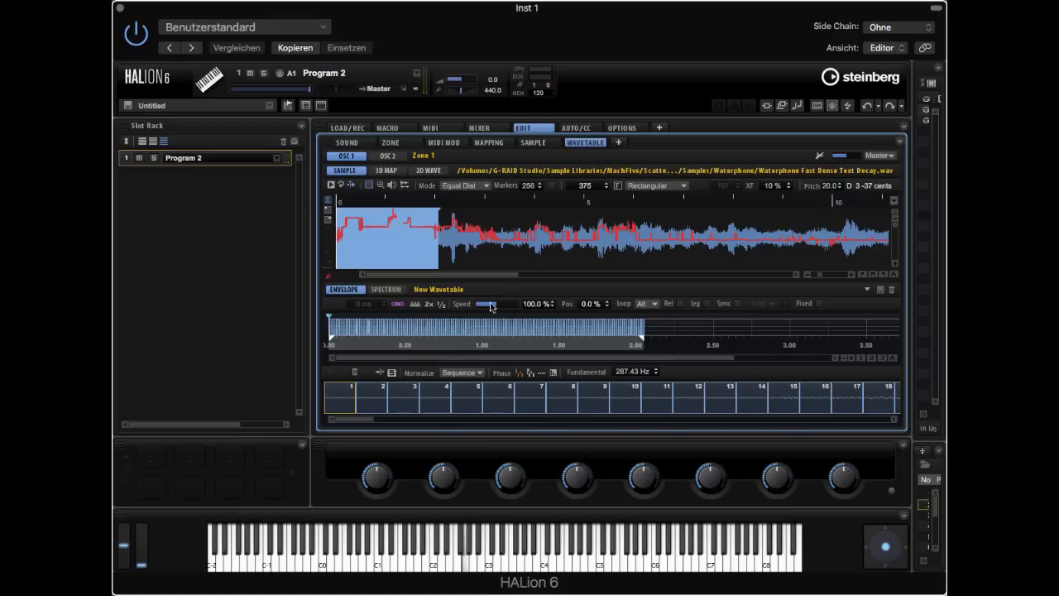
Normalize the wavetable by Wave, slow its speed to 4.7 % and enable Interpolate Phases
drag(493, 306, 485, 306)
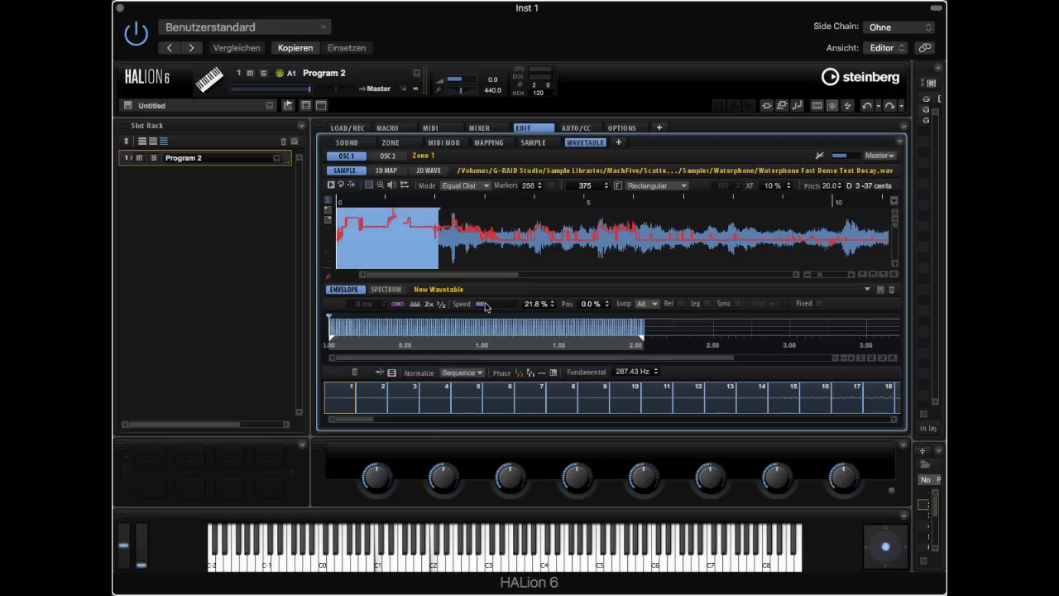
click(468, 372)
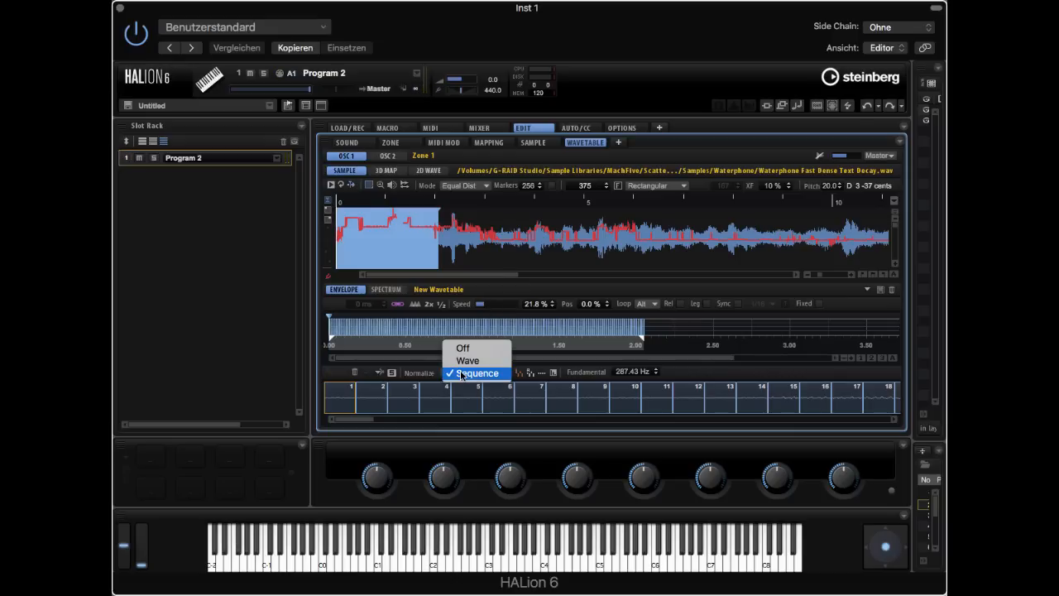
click(467, 360)
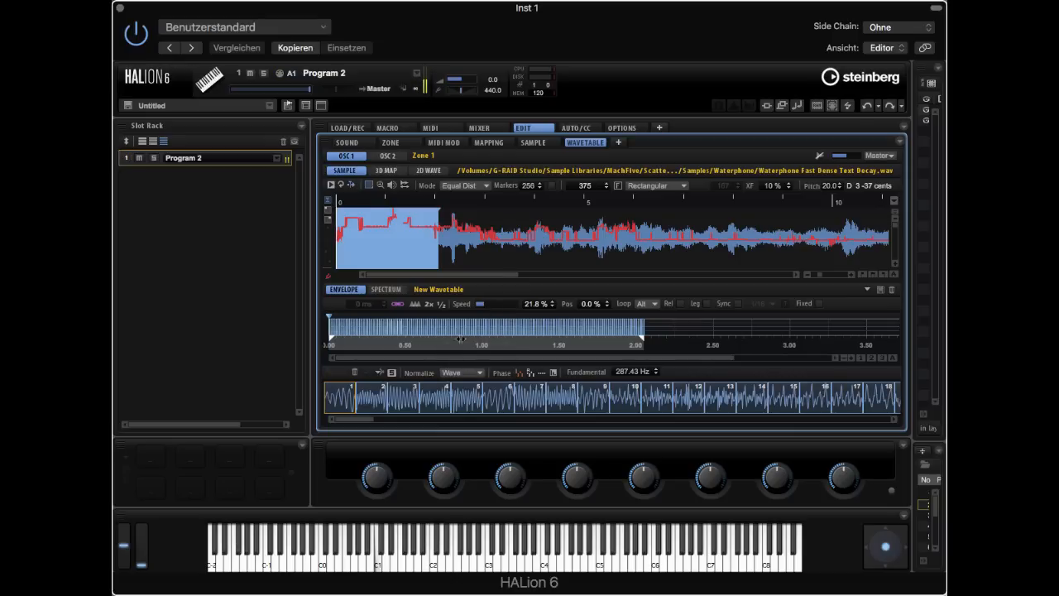
drag(490, 306, 477, 307)
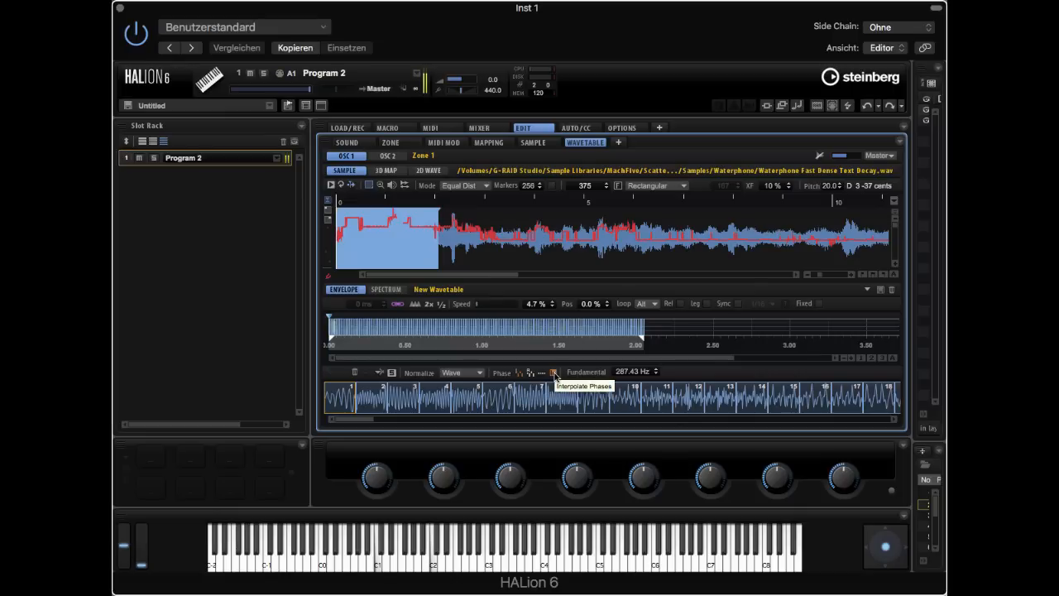
click(554, 373)
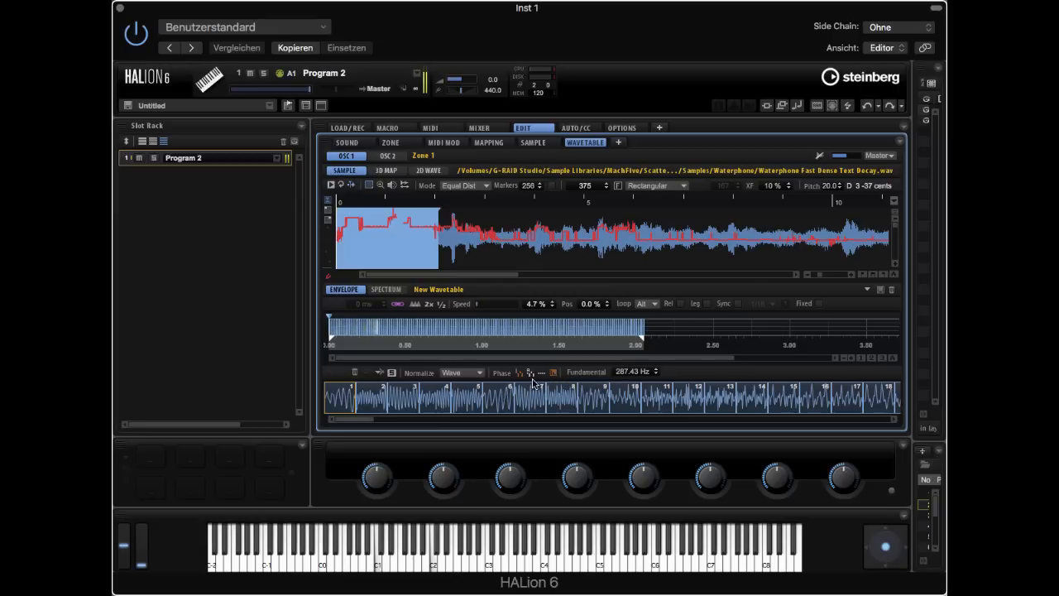
Examine the first wave's harmonics in the wavetable's spectrum view
click(387, 290)
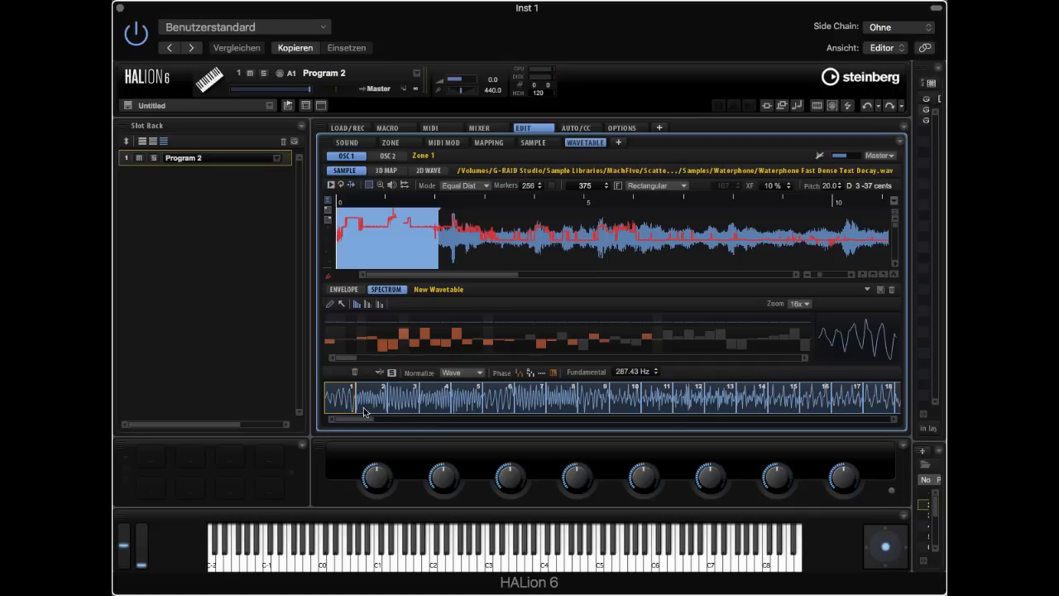
click(330, 305)
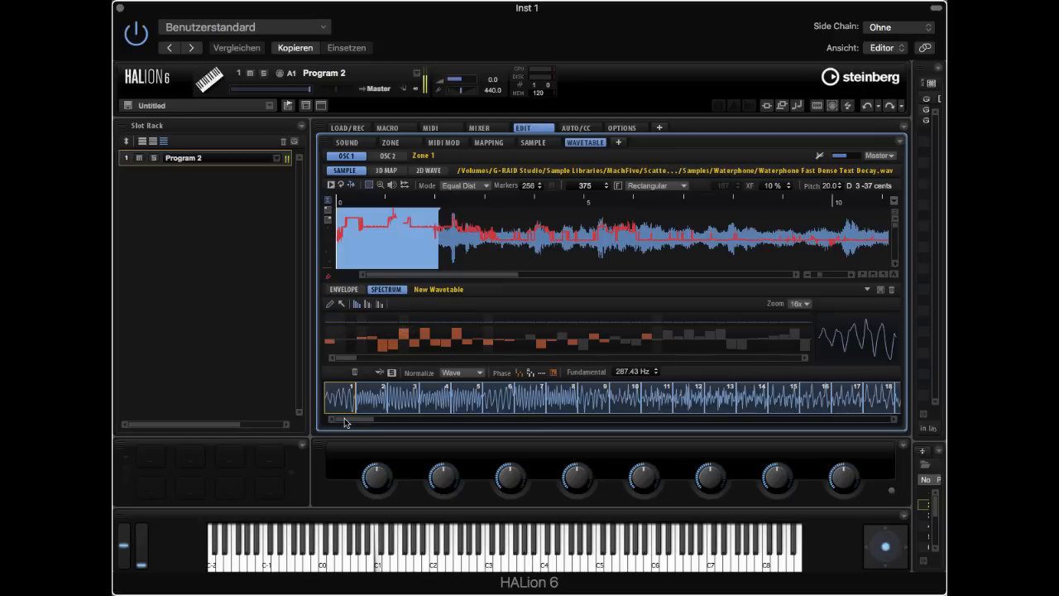
drag(346, 421, 226, 445)
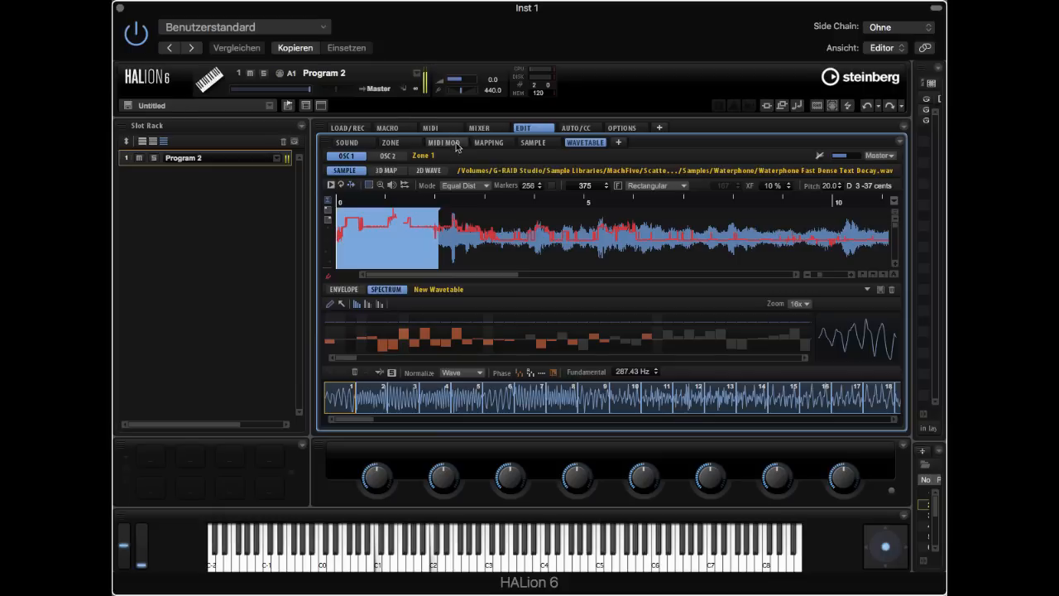
Enable the Multi Oscillator for oscillator 1 in the zone, leave formant shift off, and set Spread to 51
click(393, 144)
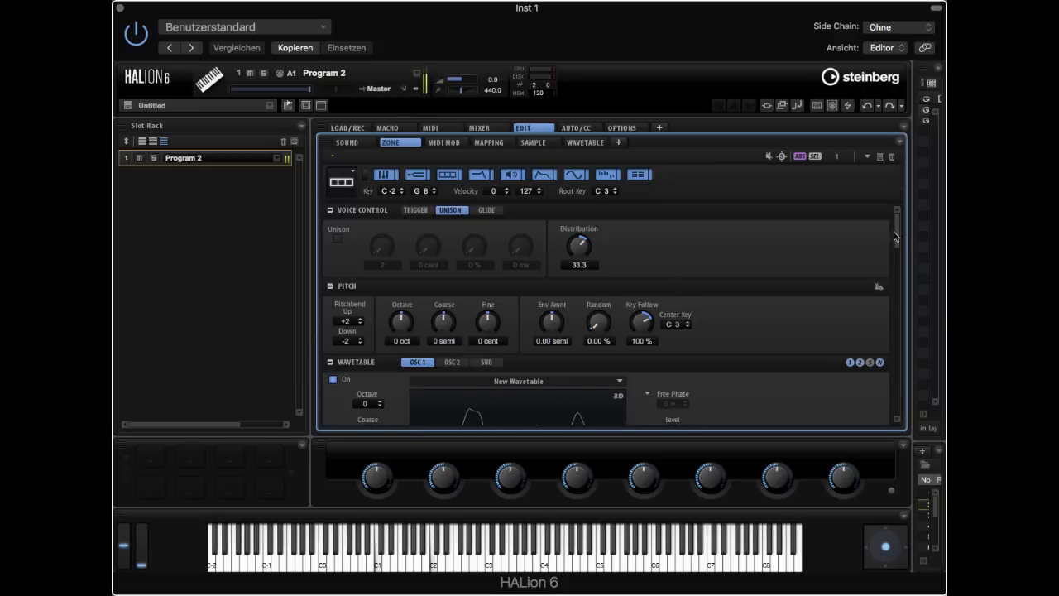
scroll(898, 267, down, 5)
scroll(898, 266, down, 2)
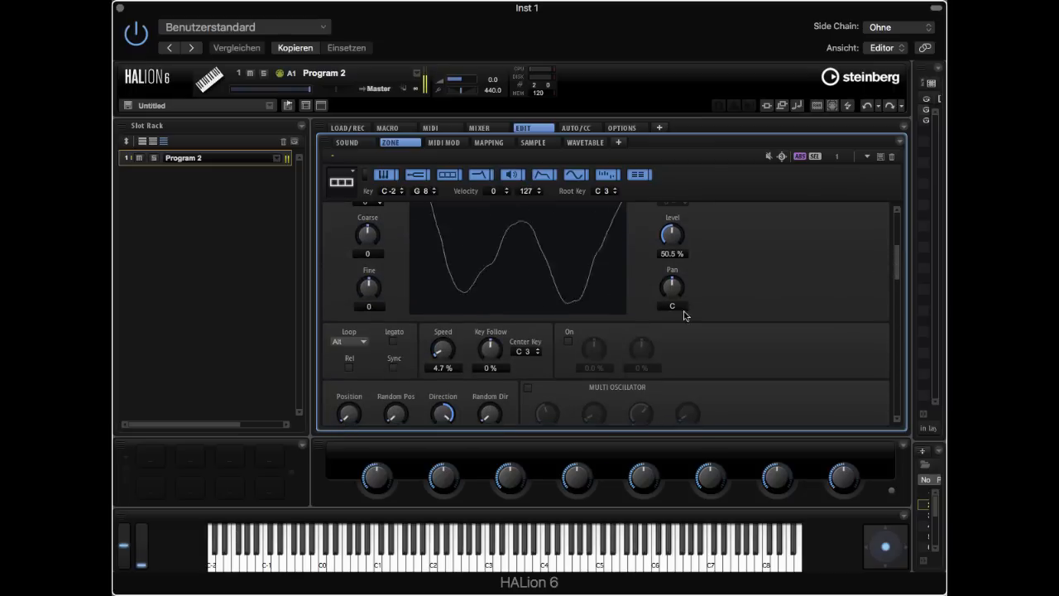
click(568, 342)
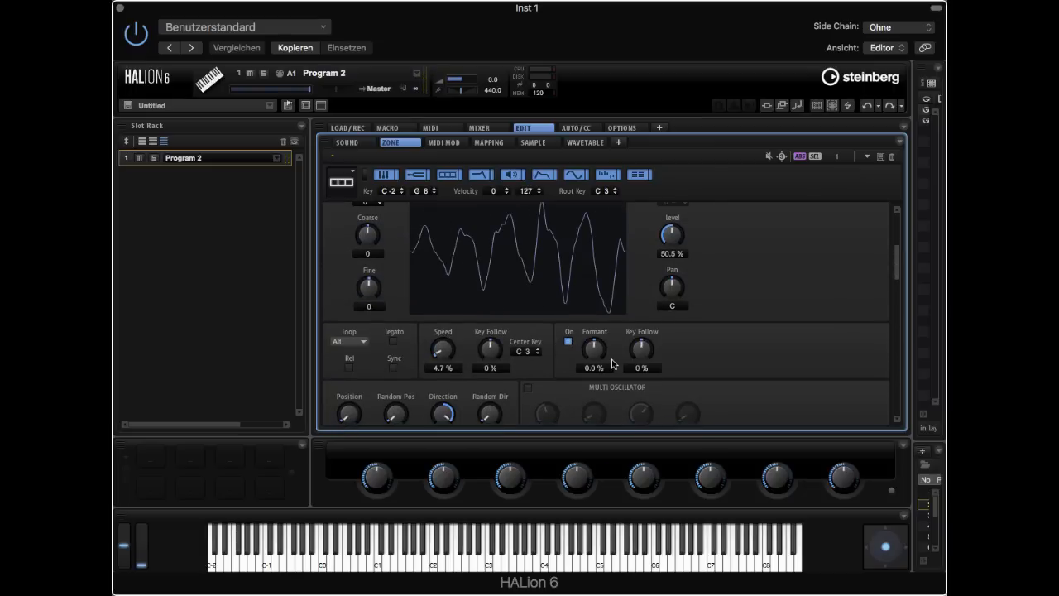
click(527, 388)
click(568, 341)
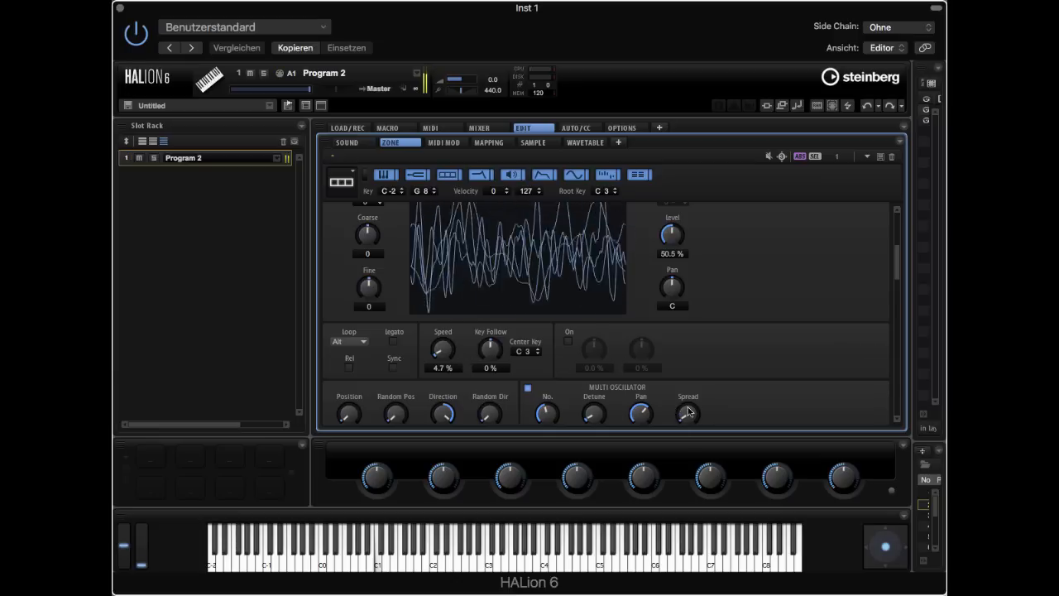
drag(693, 411, 696, 362)
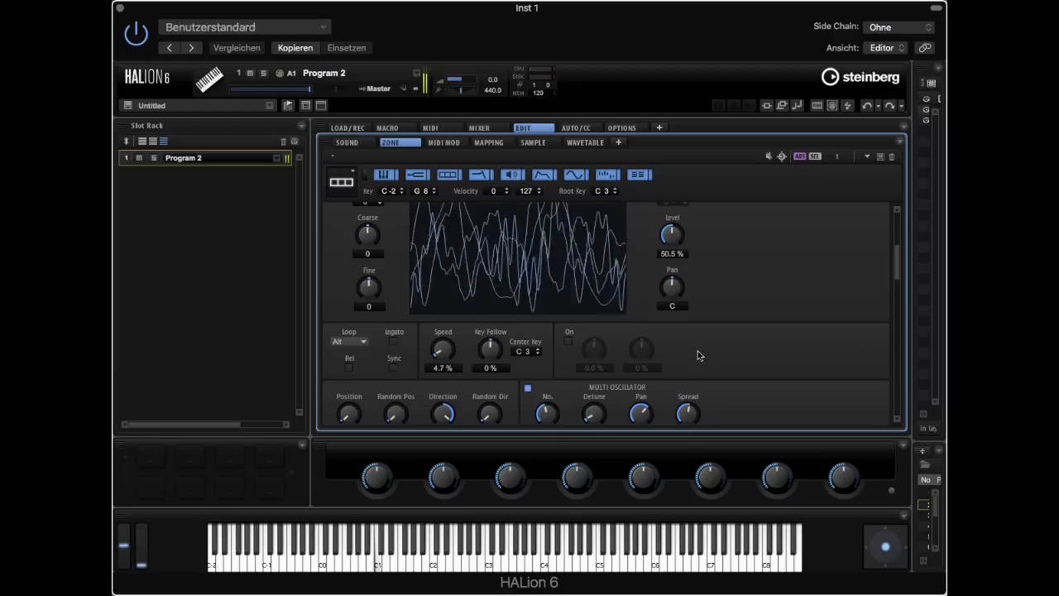
Inspect oscillator 1's wavetable in the 3D map view
click(584, 142)
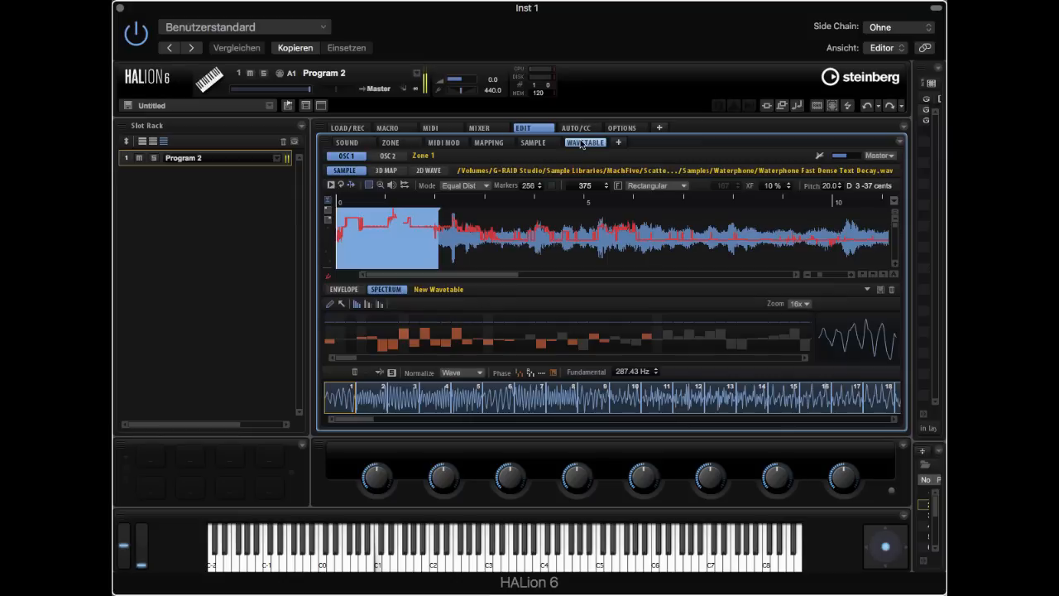
click(389, 171)
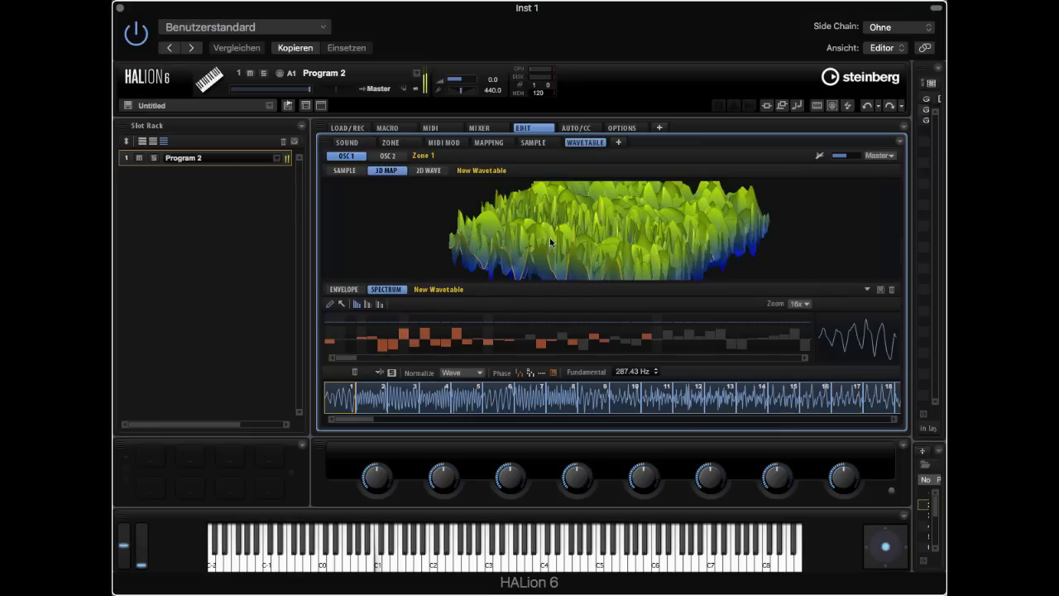
mouse_move(552, 239)
mouse_down()
mouse_move(478, 239)
mouse_move(482, 253)
mouse_move(593, 242)
mouse_move(552, 239)
mouse_up()
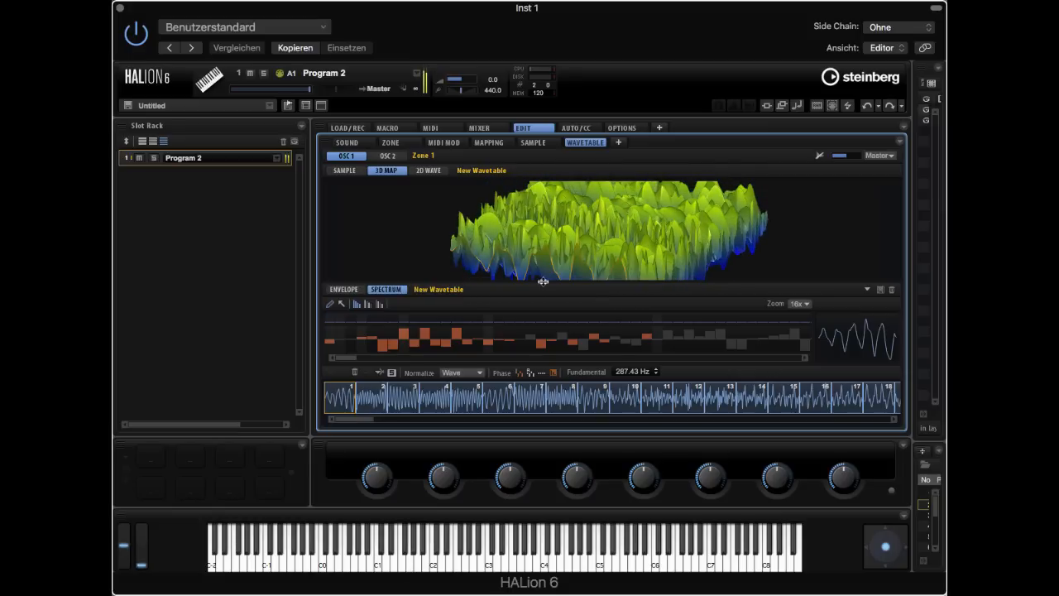
Set the Multi Oscillator's Detune to 8 in the zone's oscillator 1 settings
click(391, 143)
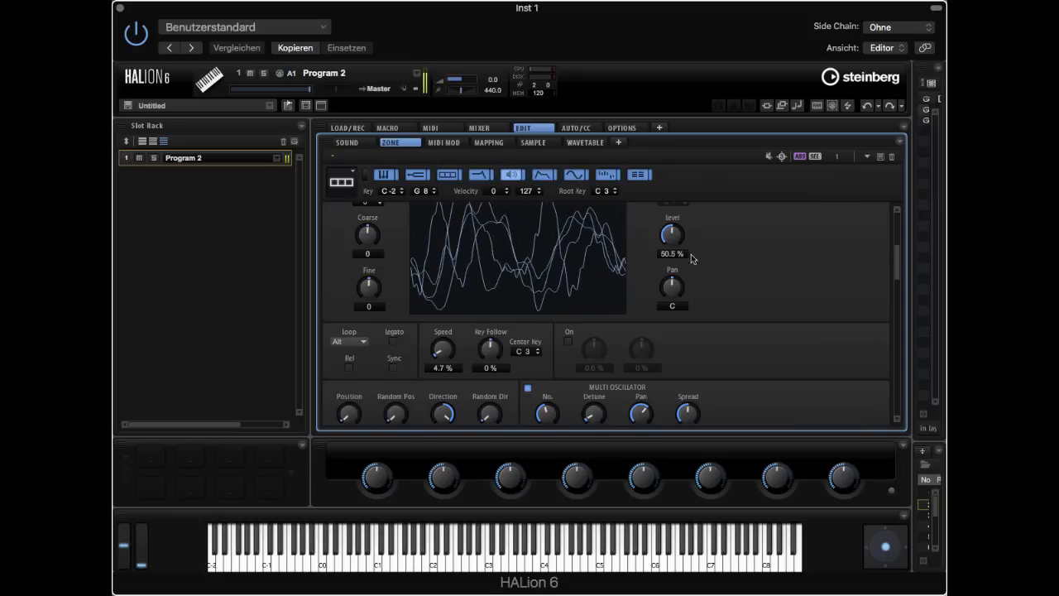
mouse_move(898, 267)
mouse_down()
mouse_move(898, 254)
mouse_move(893, 278)
mouse_up()
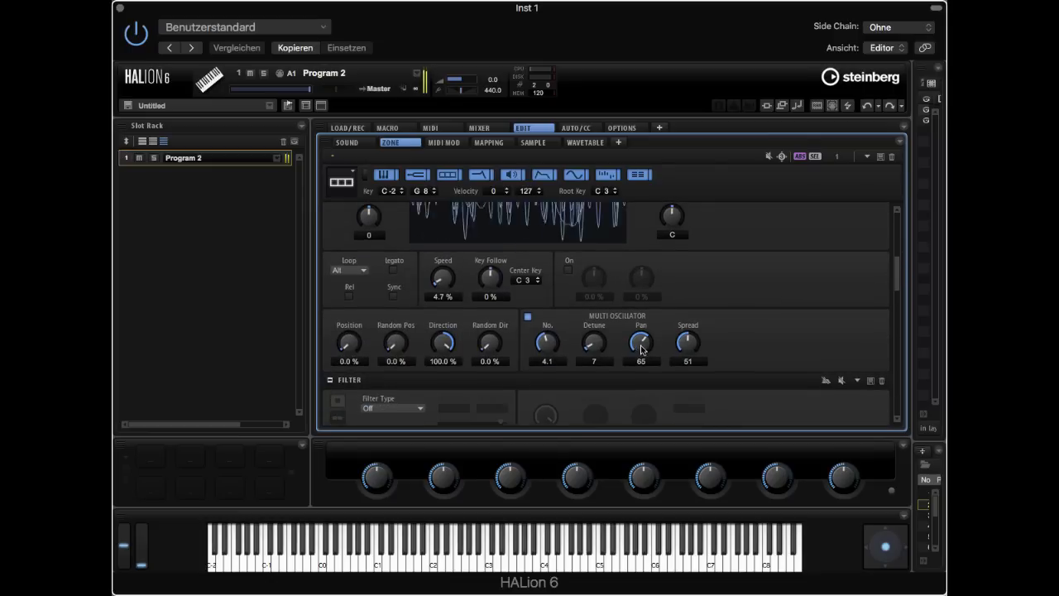
mouse_move(590, 347)
mouse_down()
mouse_move(600, 316)
mouse_move(599, 349)
mouse_up()
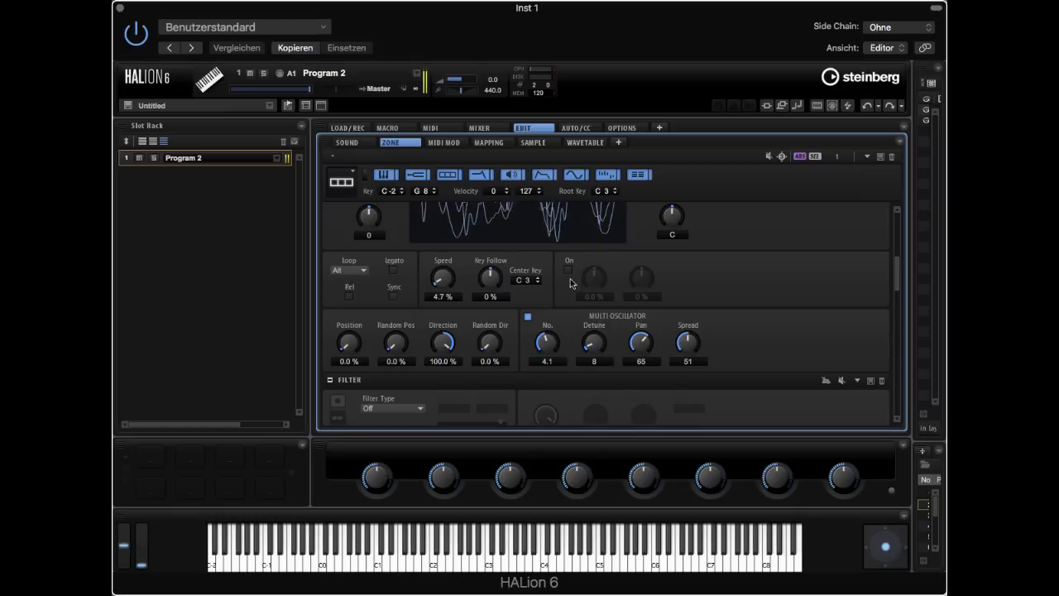
Enable oscillator 1's formant shift at -45 % with 34 % key follow, and set the wavetable speed to 8.2 %
click(567, 275)
drag(599, 281, 602, 329)
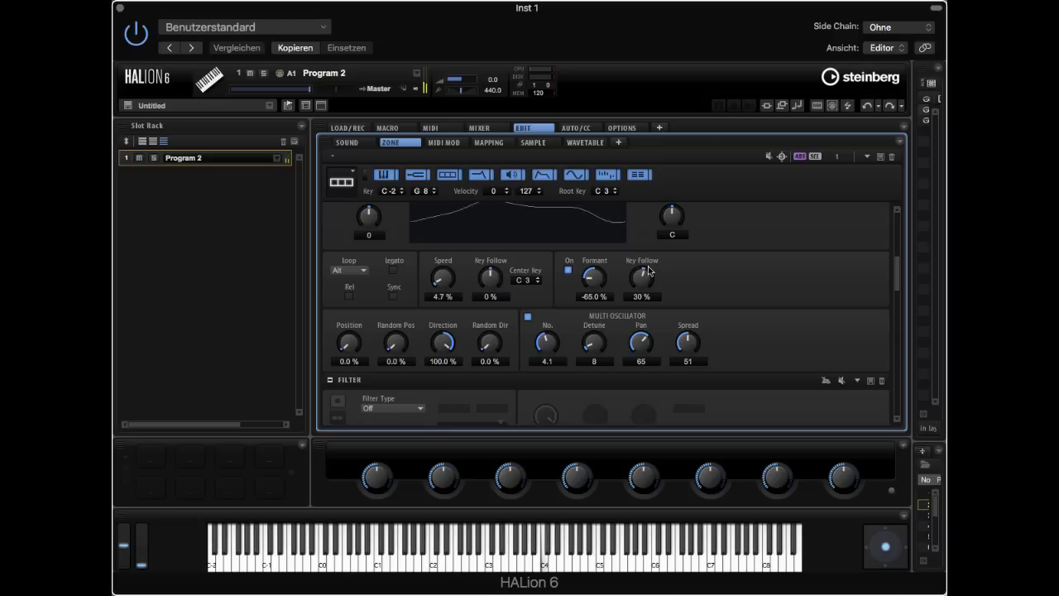
drag(649, 281, 650, 249)
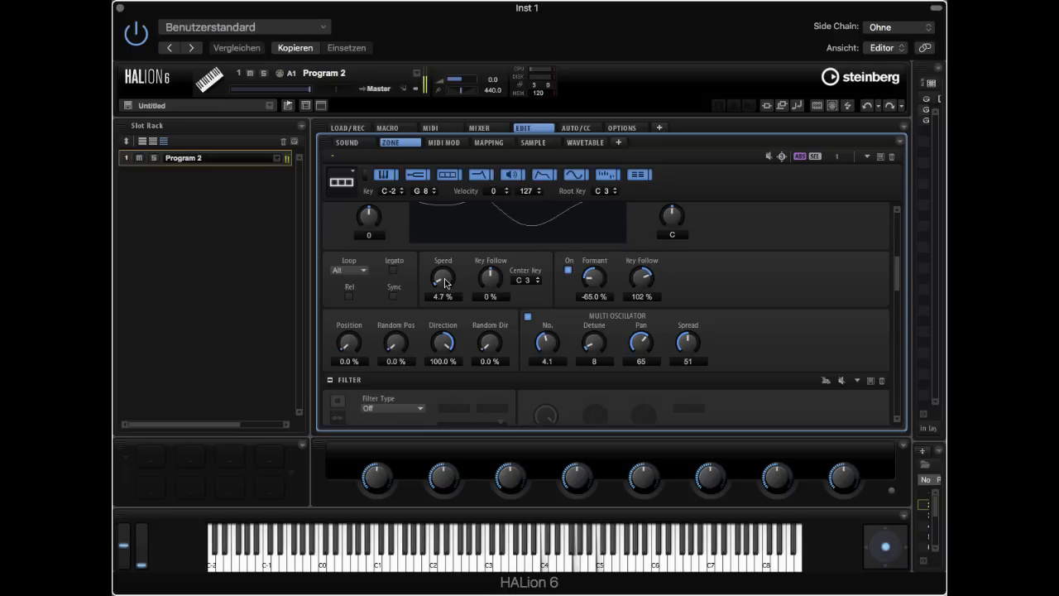
mouse_move(444, 283)
mouse_down()
mouse_move(447, 270)
mouse_move(450, 280)
mouse_up()
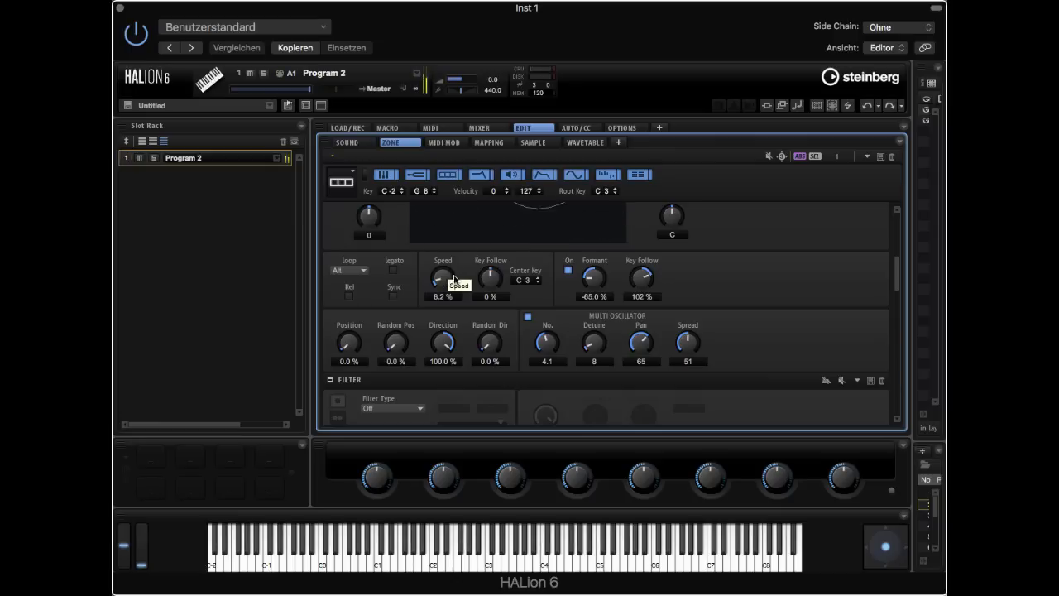
drag(642, 276, 605, 278)
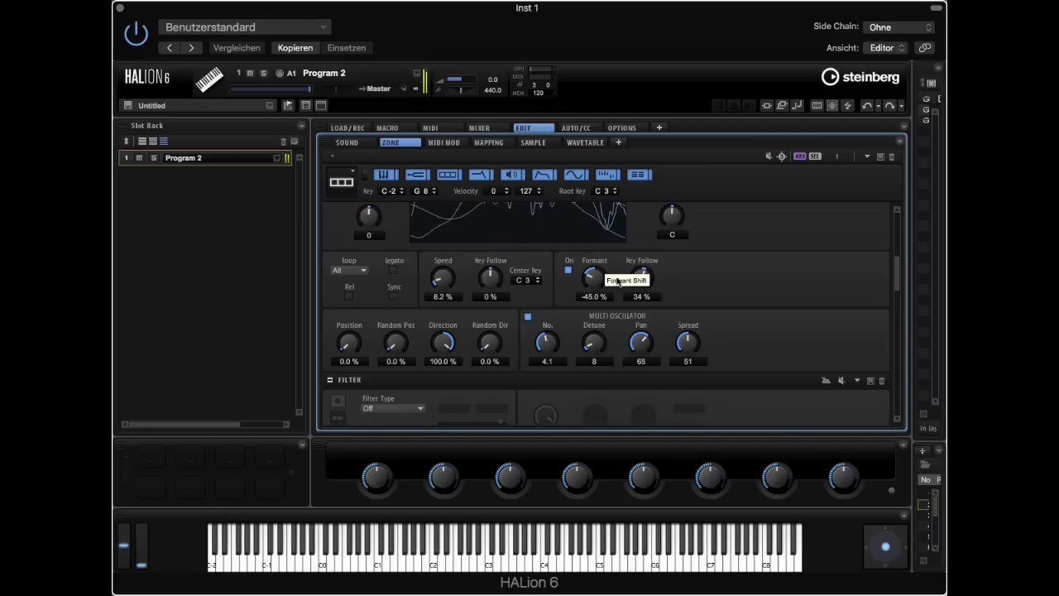
Lower the zone's amplifier level to -10 dB
scroll(444, 297, down, 6)
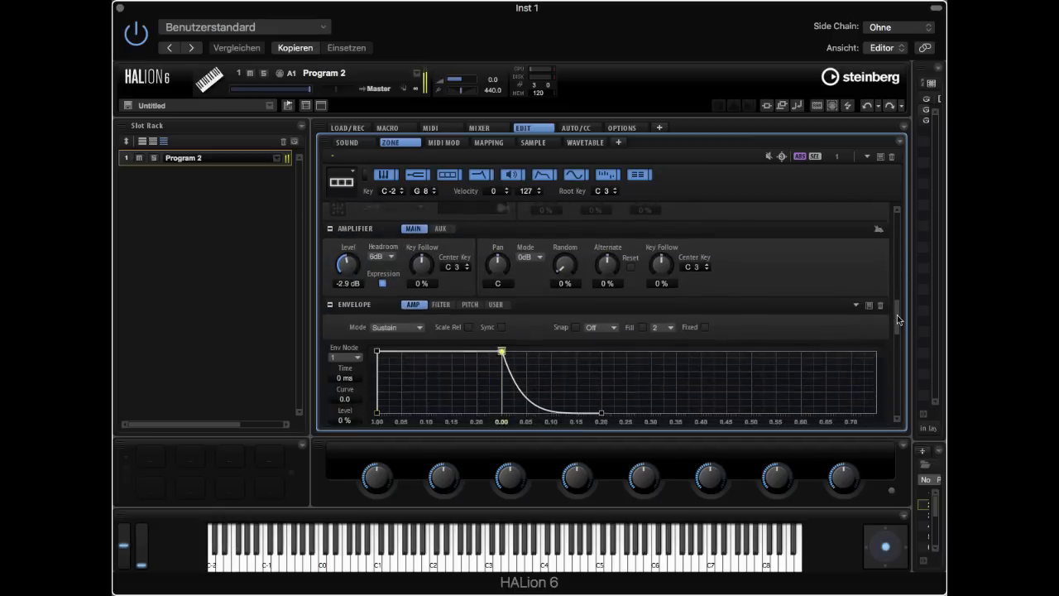
drag(354, 250, 354, 260)
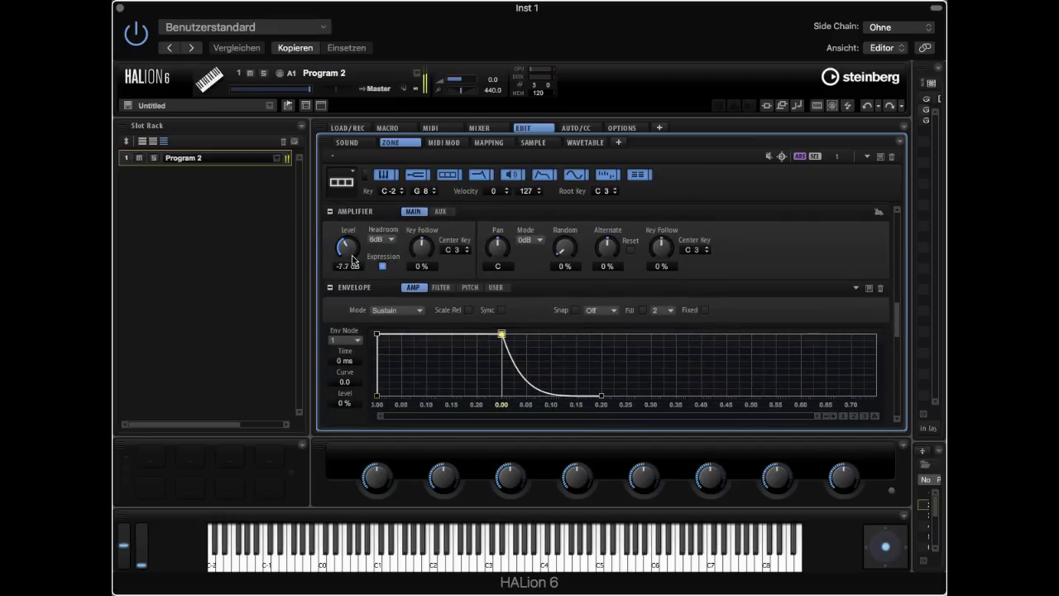
Check the wavetable's envelope view and set oscillator 1's formant shift to -29 %
drag(902, 322, 886, 257)
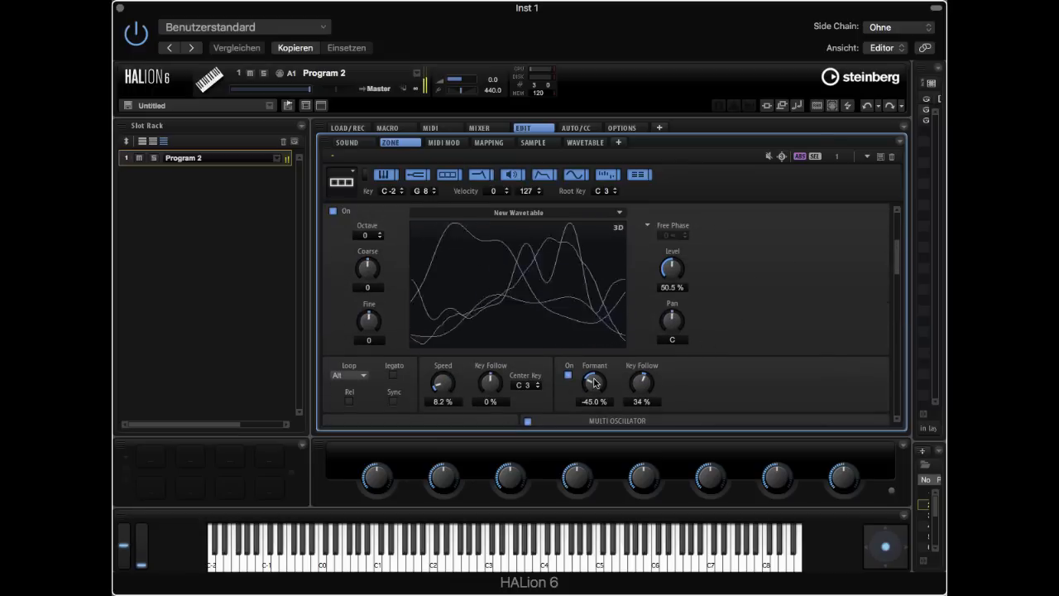
drag(594, 382, 594, 353)
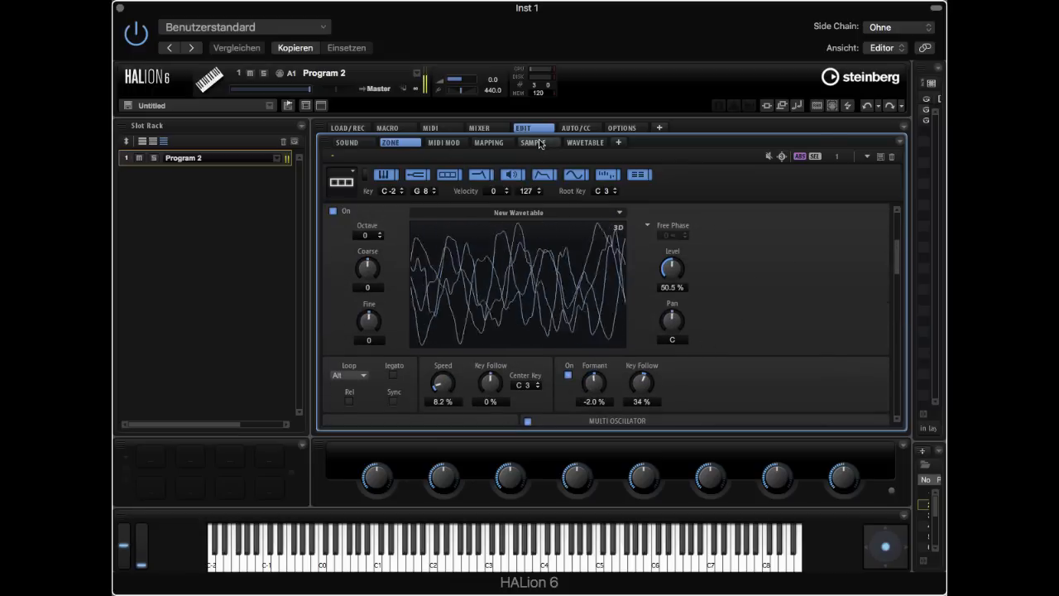
click(584, 143)
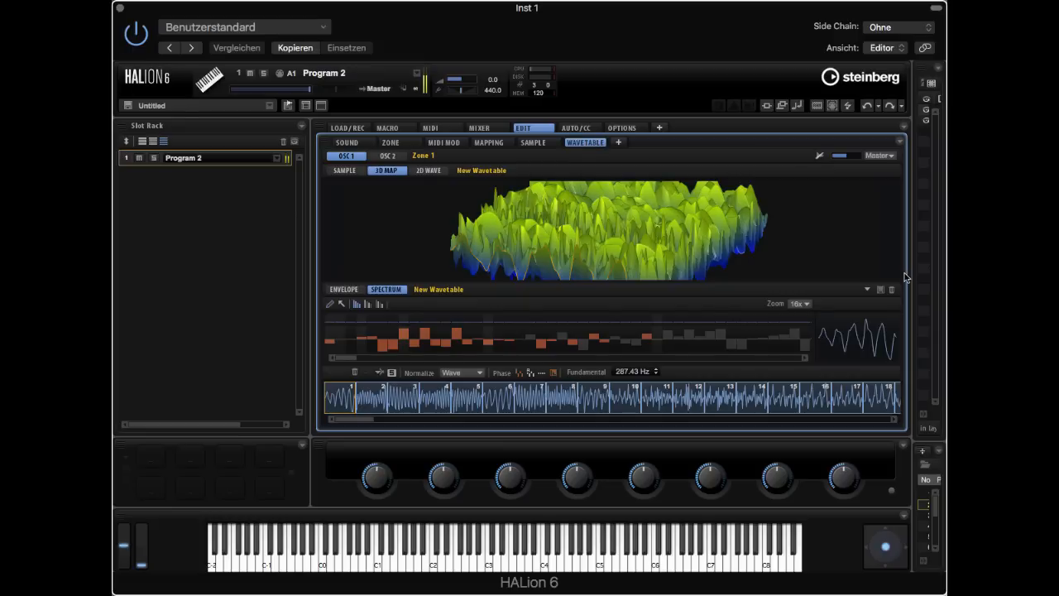
click(344, 289)
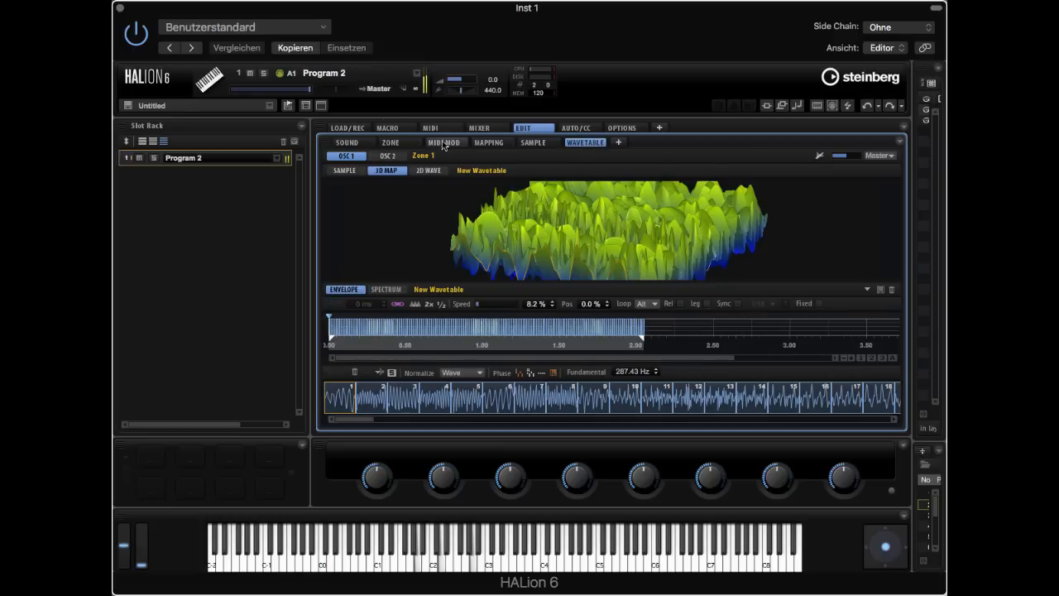
click(391, 143)
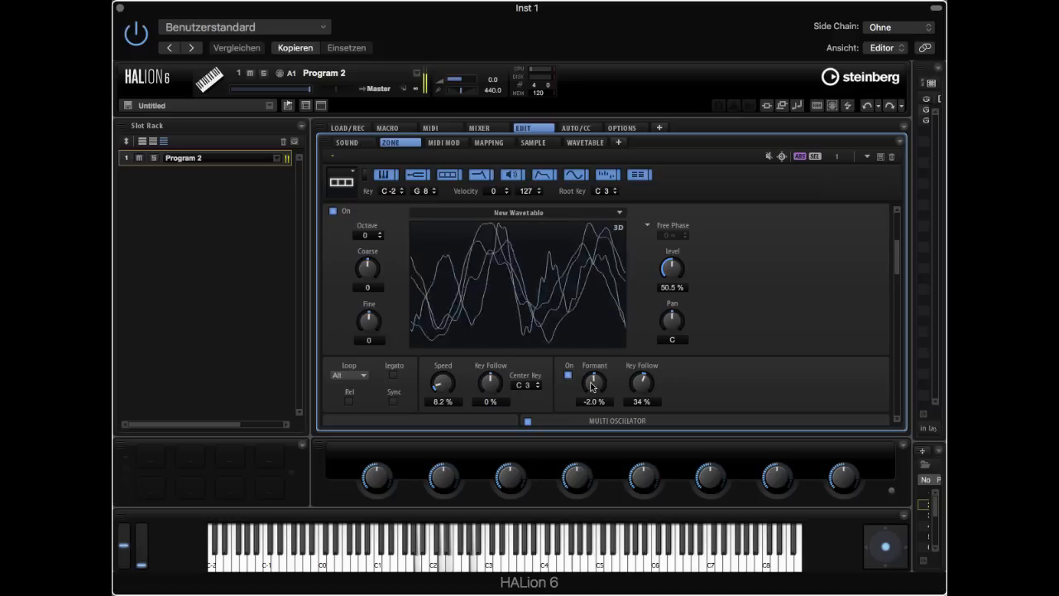
drag(592, 389, 593, 405)
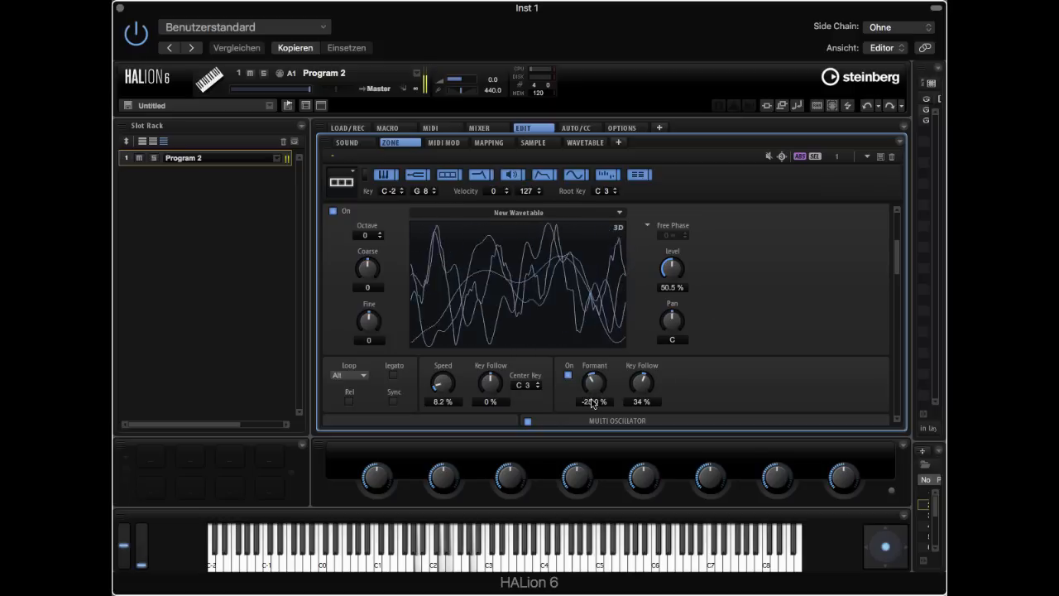
Reduce the Multi Oscillator's Detune to 2 and its Spread to 22
scroll(886, 306, down, 5)
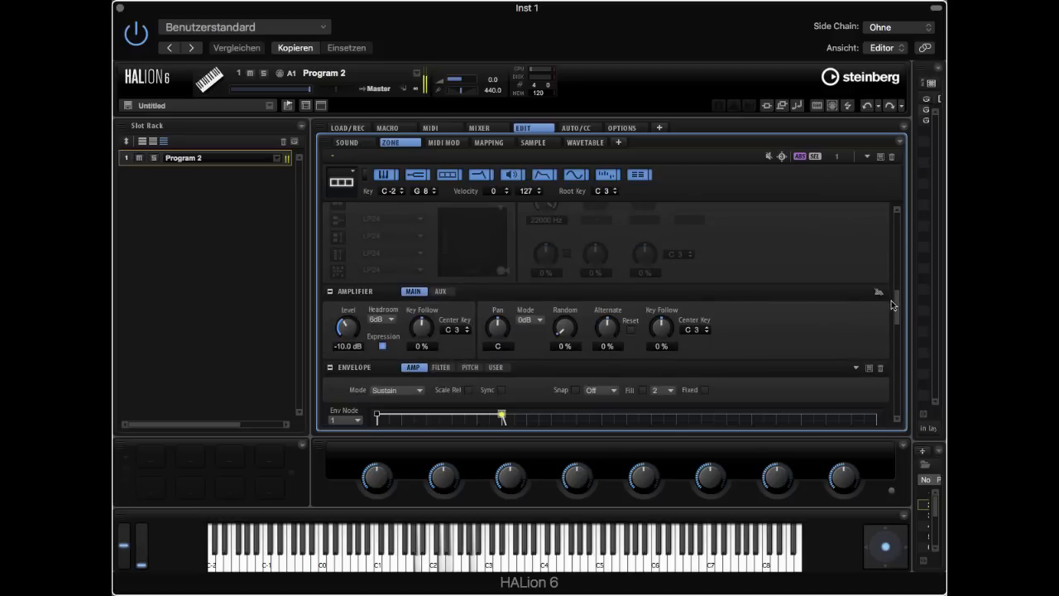
scroll(892, 305, up, 4)
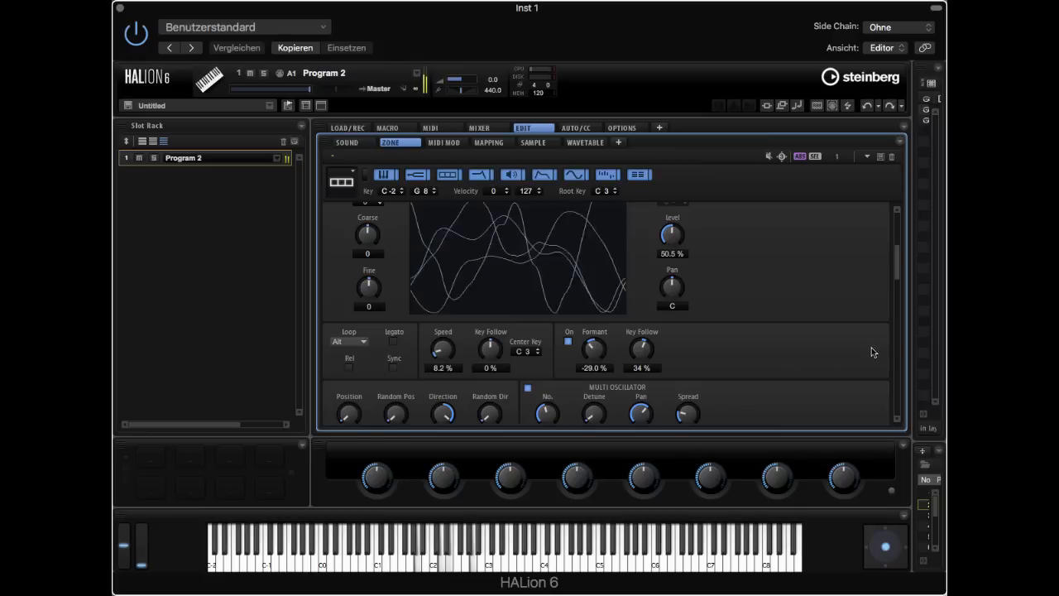
drag(896, 265, 878, 174)
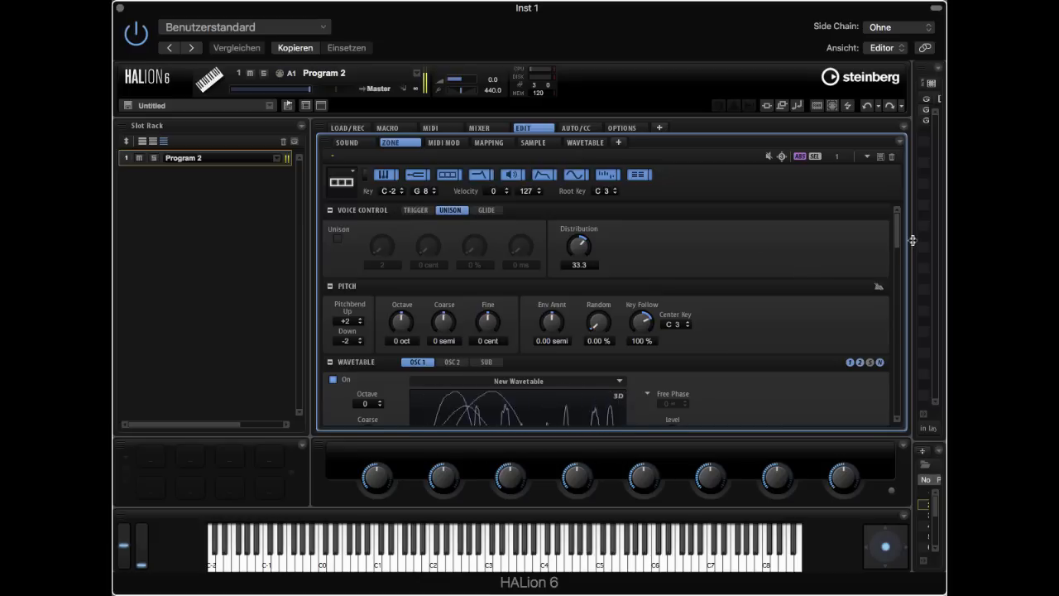
drag(897, 229, 897, 271)
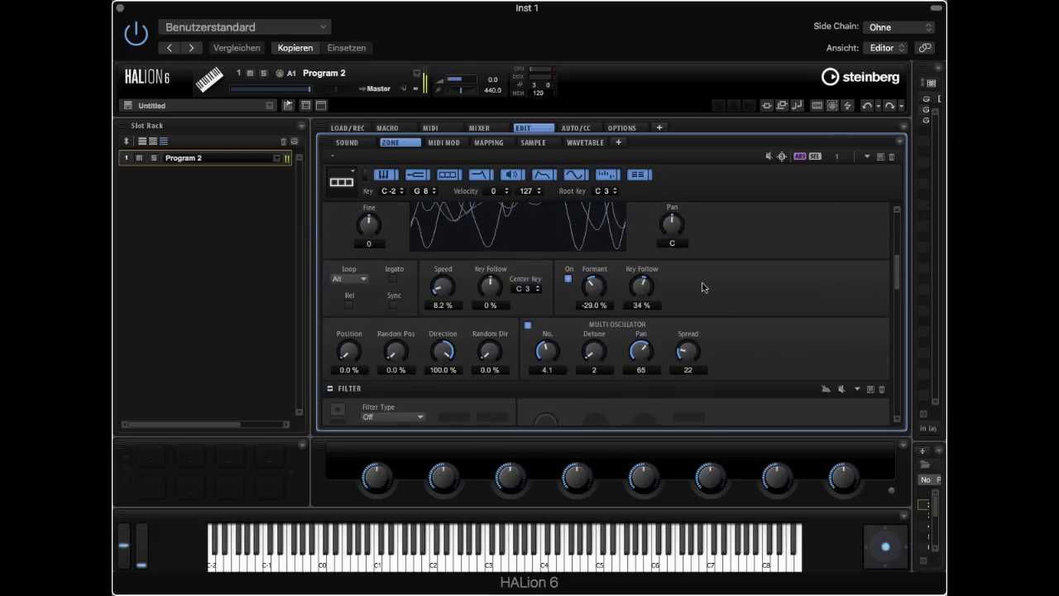
Set oscillator 1's formant shift to -3 % and its key follow to 74 %, and switch formant shifting off
click(568, 279)
mouse_move(592, 286)
mouse_down()
mouse_move(593, 278)
mouse_move(648, 276)
mouse_move(594, 298)
mouse_move(597, 311)
mouse_move(594, 286)
mouse_up()
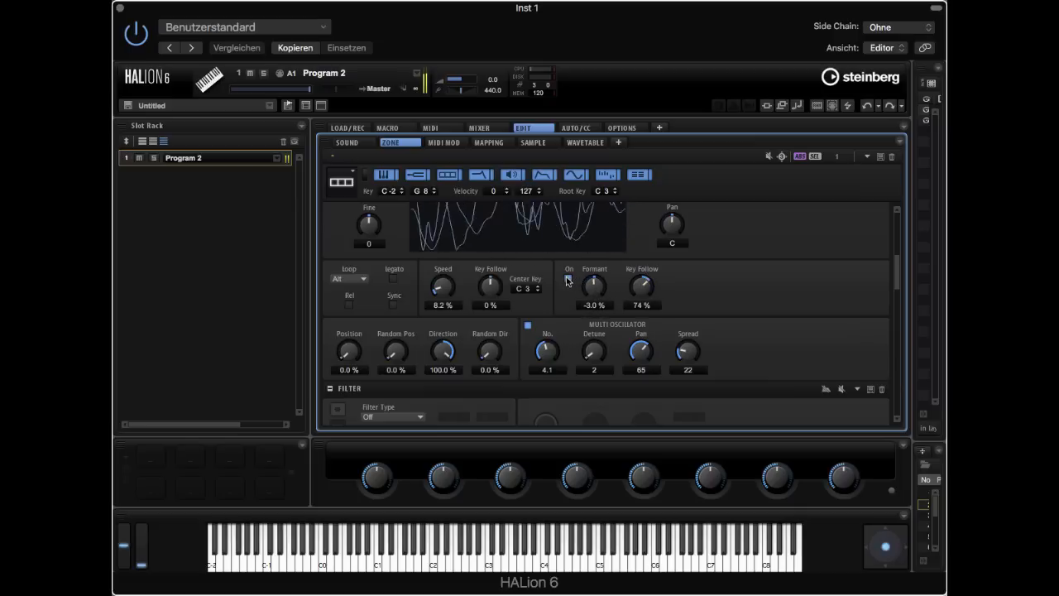
click(567, 279)
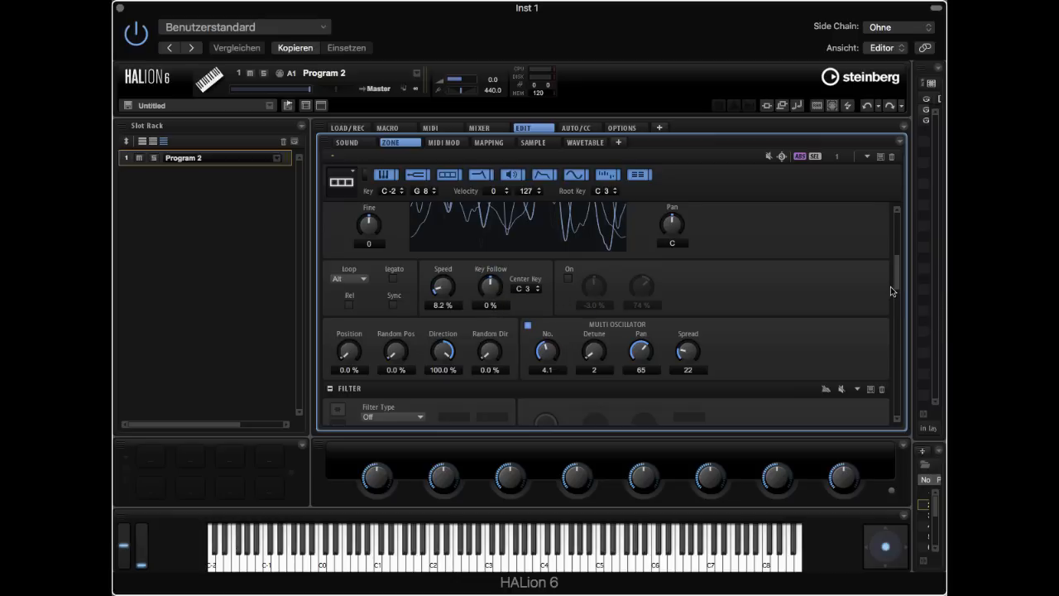
drag(899, 283, 883, 182)
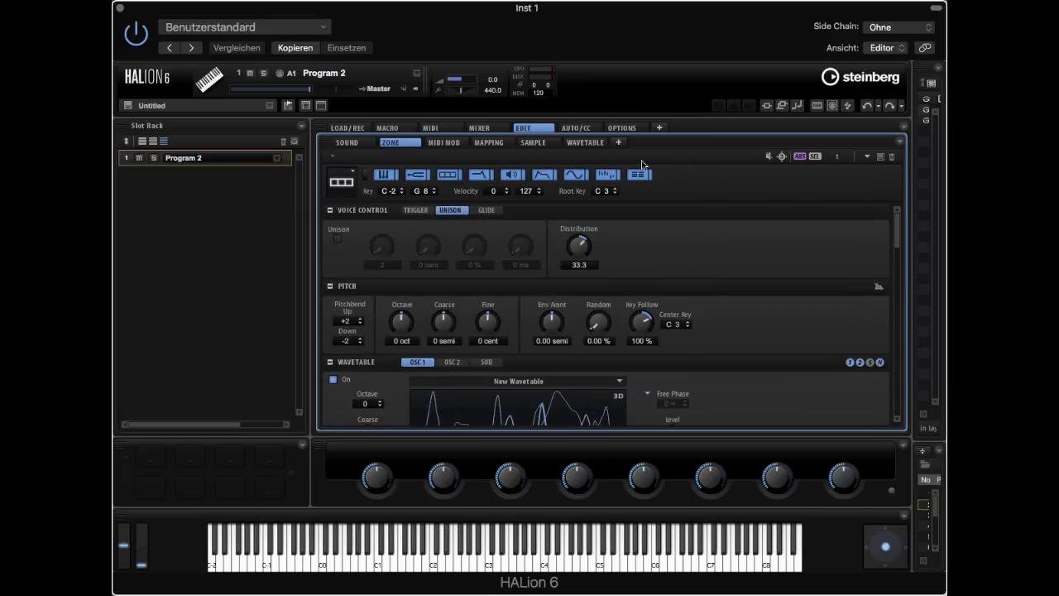